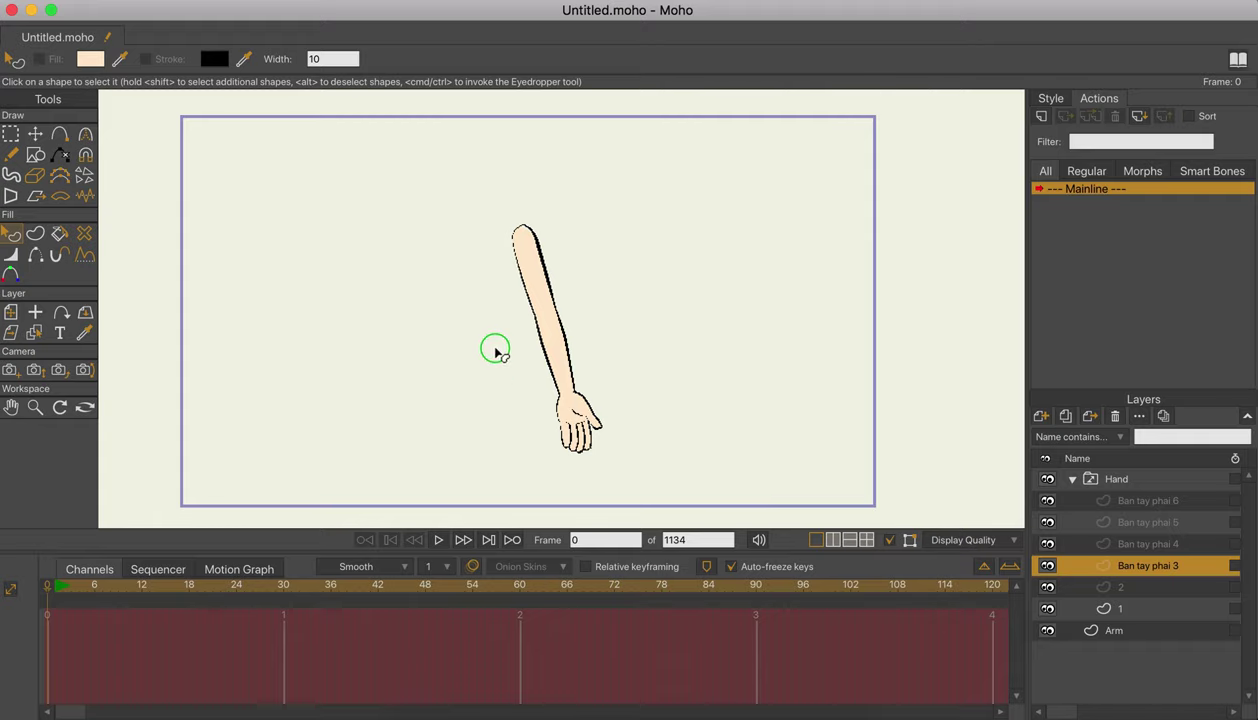
Rename the "Ban tay phai 3" and "Ban tay phai 4" layers as 3 and 4.
{"action": "scroll", "coordinate": [490, 330], "scroll_direction": "up", "scroll_amount": 8}
{"action": "scroll", "coordinate": [554, 290], "scroll_direction": "down", "scroll_amount": 2}
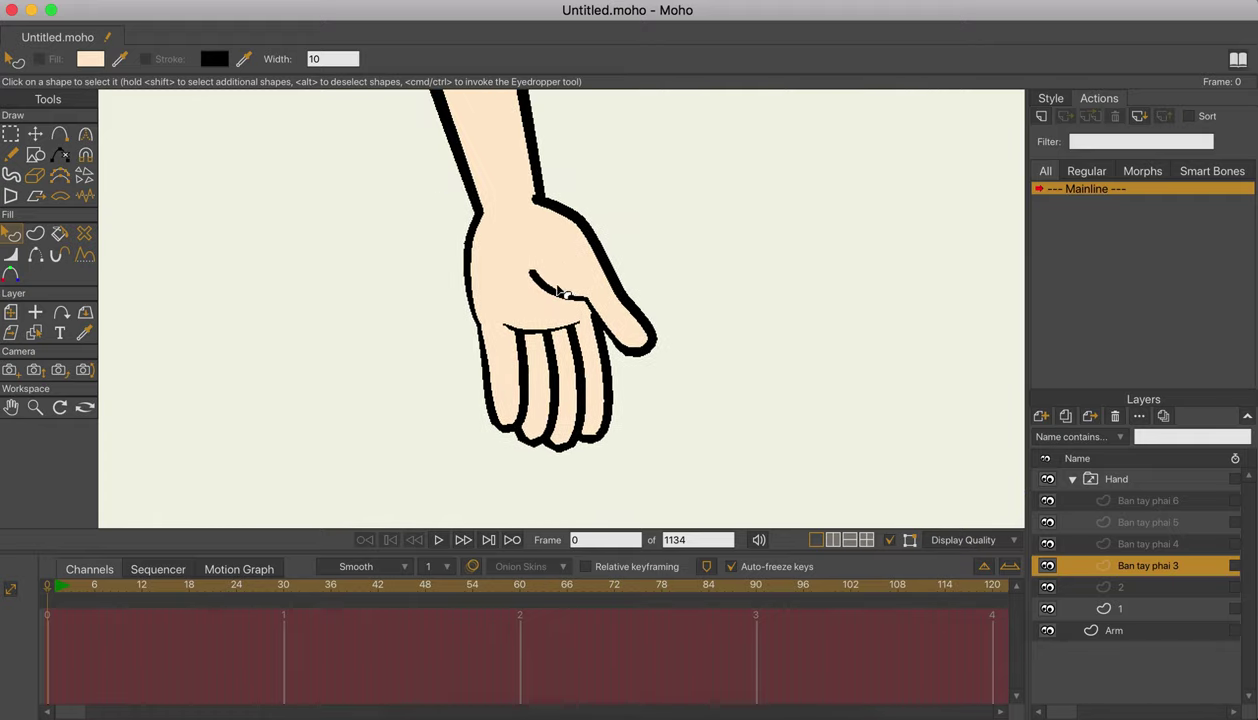
{"action": "double_click", "coordinate": [1173, 575]}
{"action": "type", "text": "3"}
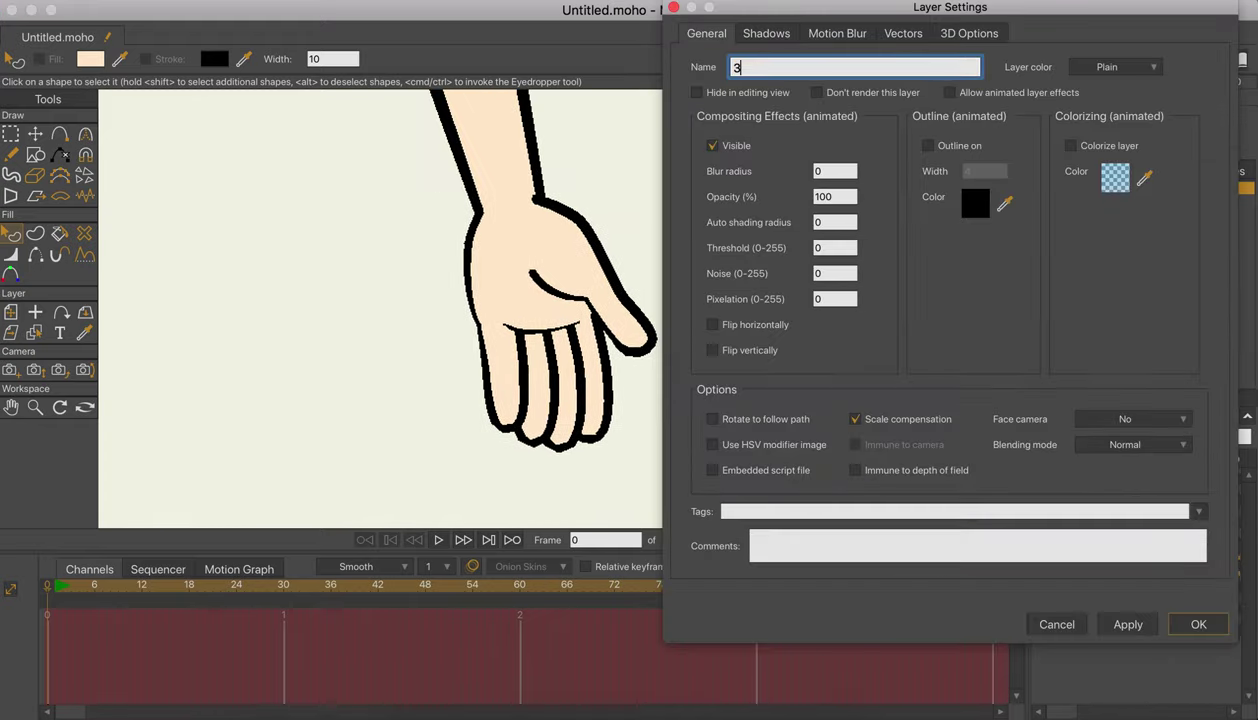
{"action": "key", "text": "Return"}
{"action": "double_click", "coordinate": [1174, 548]}
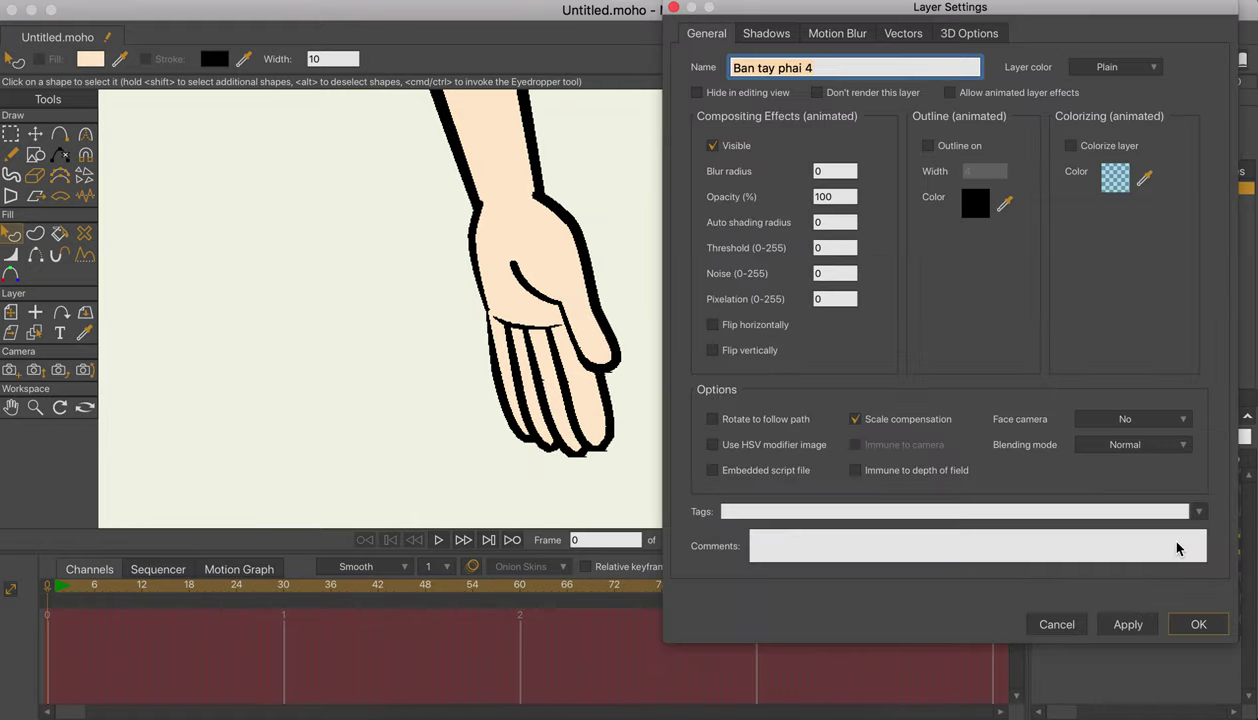
{"action": "type", "text": "4"}
{"action": "key", "text": "Return"}
Rename the "Ban tay phai 5" and "Ban tay phai 6" layers as 5 and 6.
{"action": "double_click", "coordinate": [1150, 521]}
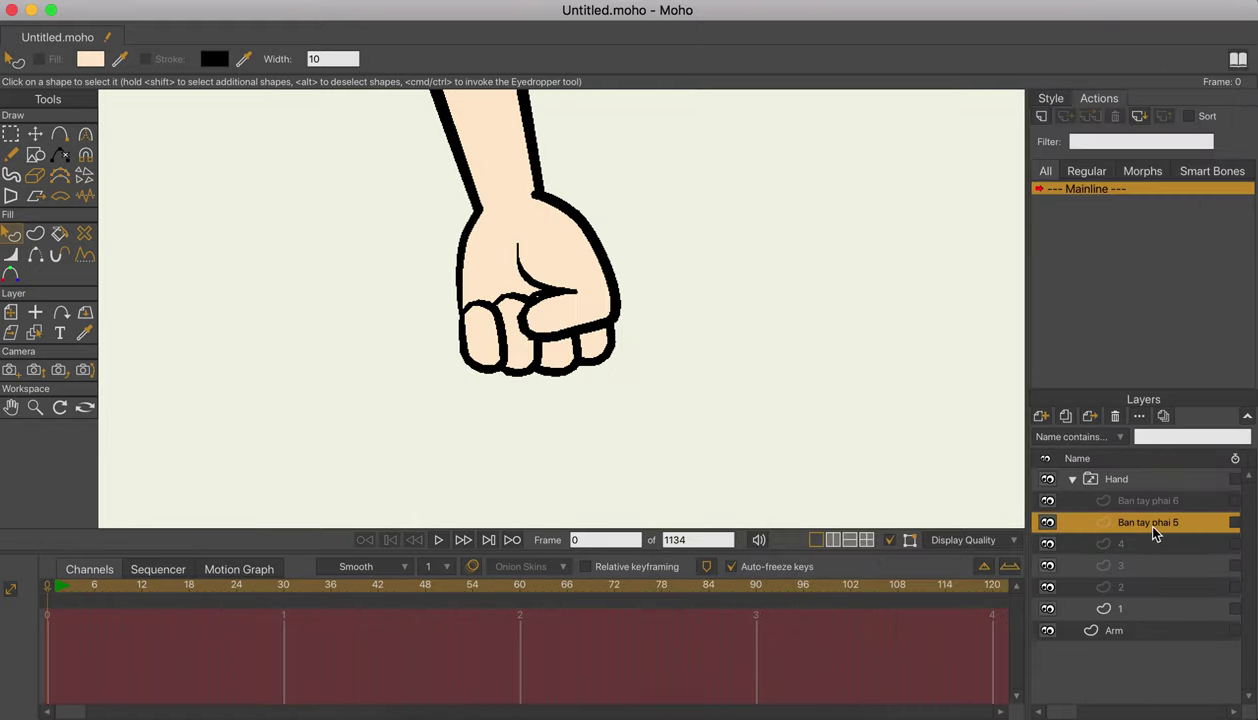
{"action": "type", "text": "5"}
{"action": "key", "text": "Return"}
{"action": "double_click", "coordinate": [1150, 495]}
{"action": "type", "text": "6"}
{"action": "key", "text": "Return"}
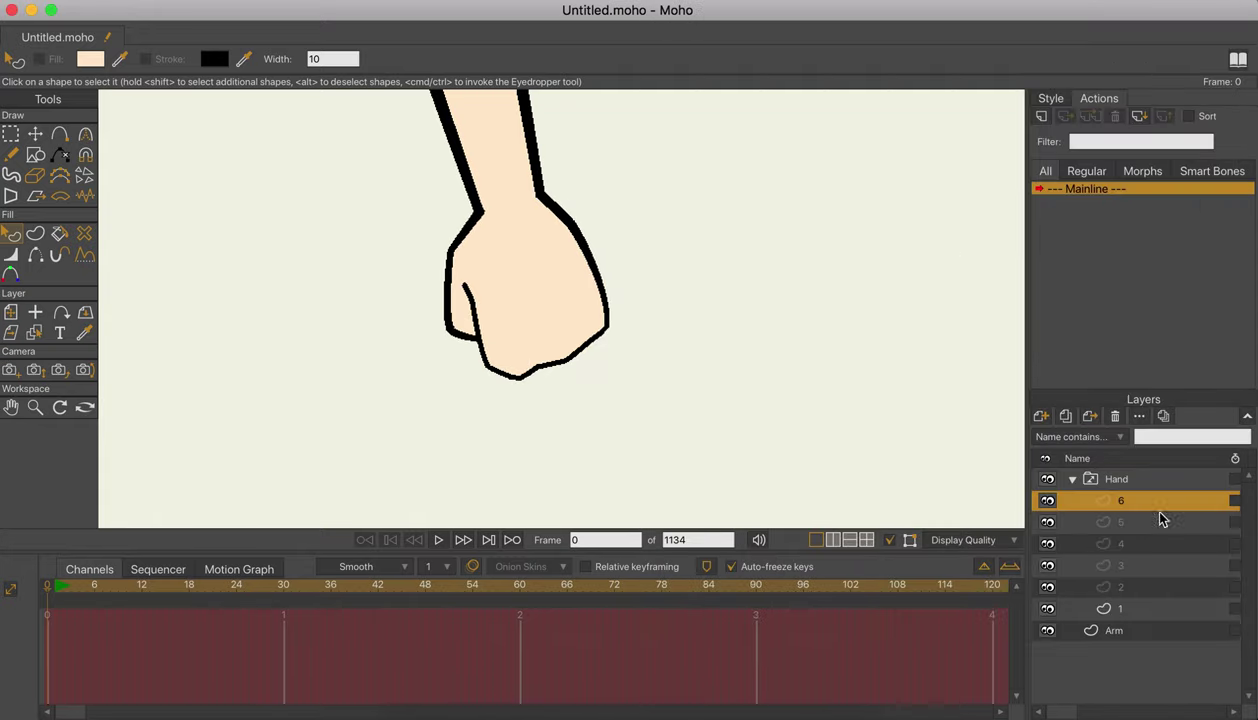
Collapse the Hand switch layer and check its list of switchable child layers.
{"action": "left_click", "coordinate": [1072, 480]}
{"action": "left_click", "coordinate": [1118, 480]}
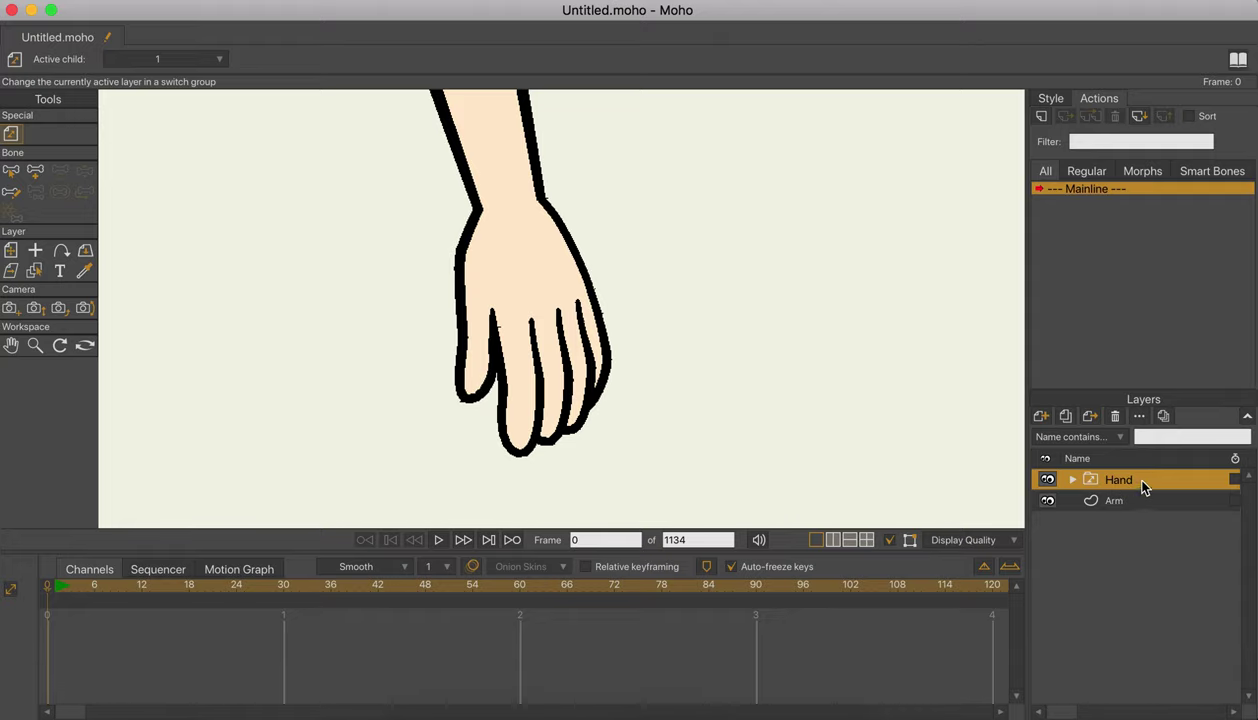
{"action": "right_click", "coordinate": [1126, 483]}
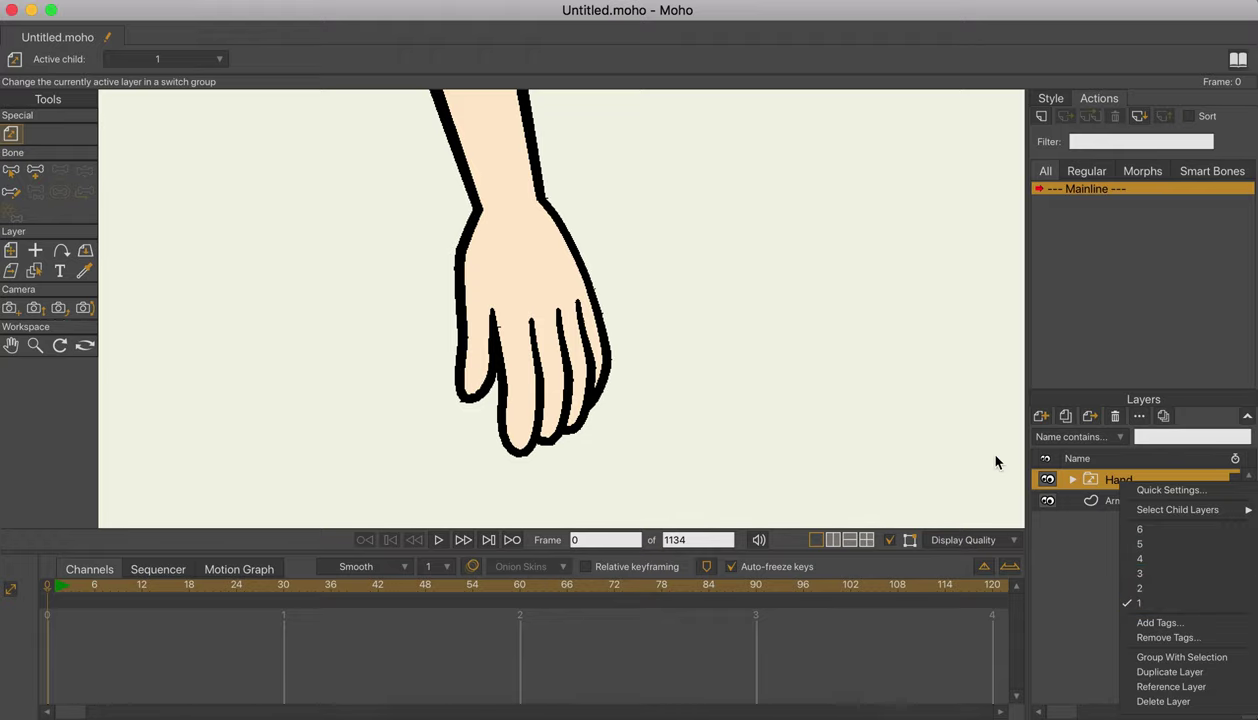
{"action": "left_click", "coordinate": [1055, 555]}
Group the Hand and Arm layers under the name Arm and convert that group to a bone layer.
{"action": "scroll", "coordinate": [832, 323], "scroll_direction": "down", "scroll_amount": 3}
{"action": "scroll", "coordinate": [832, 323], "scroll_direction": "down", "scroll_amount": 4}
{"action": "left_click_drag", "start_coordinate": [765, 290], "coordinate": [733, 362]}
{"action": "scroll", "coordinate": [727, 340], "scroll_direction": "down", "scroll_amount": 3}
{"action": "left_click_drag", "start_coordinate": [728, 302], "coordinate": [686, 322]}
{"action": "scroll", "coordinate": [710, 338], "scroll_direction": "down", "scroll_amount": 1}
{"action": "scroll", "coordinate": [710, 338], "scroll_direction": "down", "scroll_amount": 2}
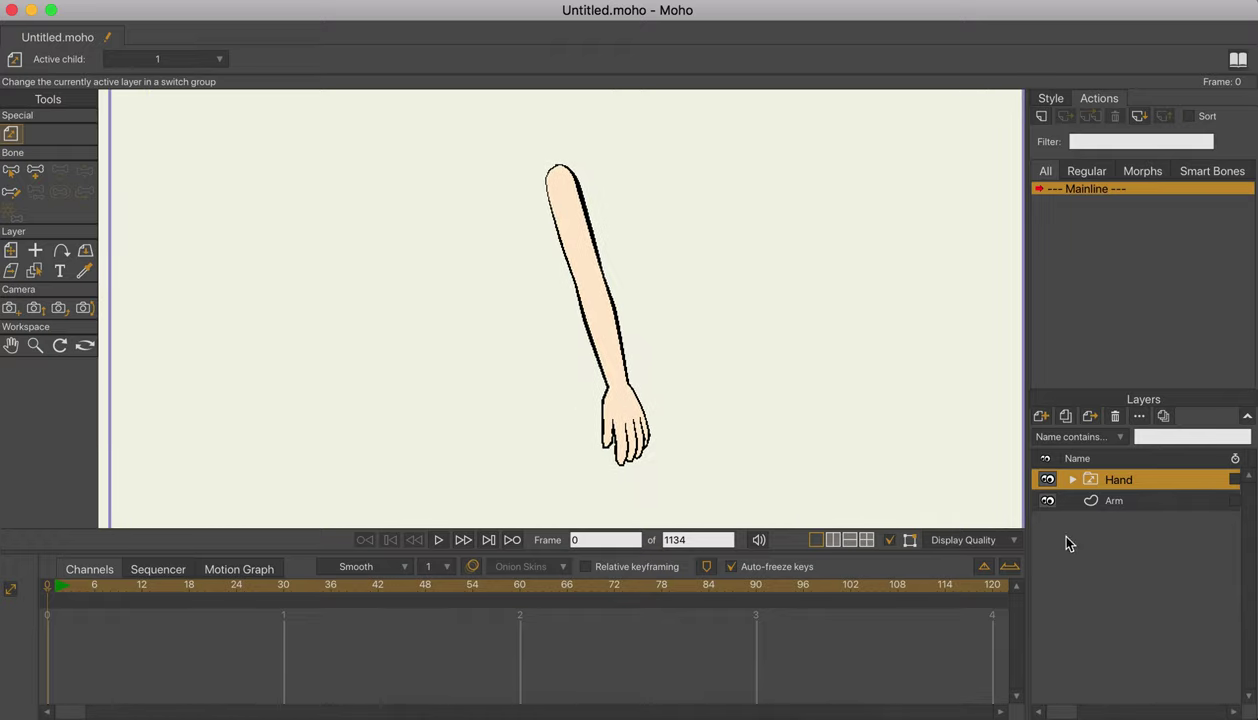
{"action": "left_click", "coordinate": [1151, 500], "text": "shift"}
{"action": "right_click", "coordinate": [1128, 500]}
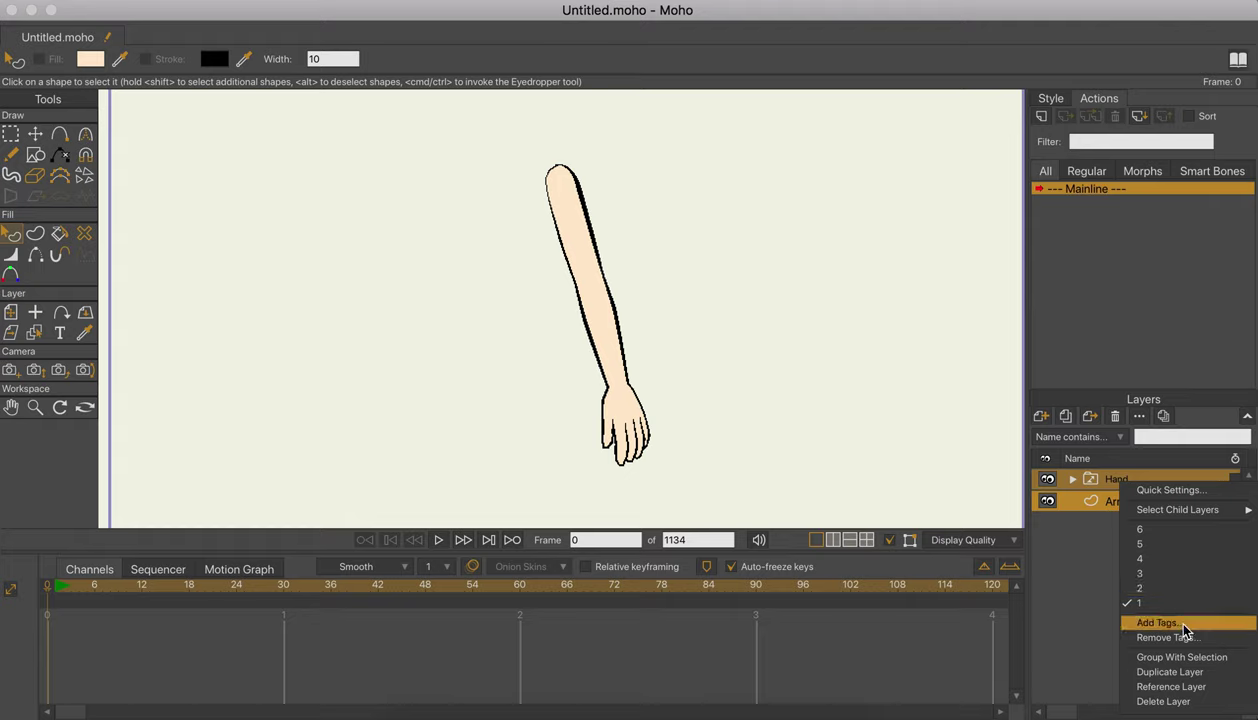
{"action": "left_click", "coordinate": [1183, 657]}
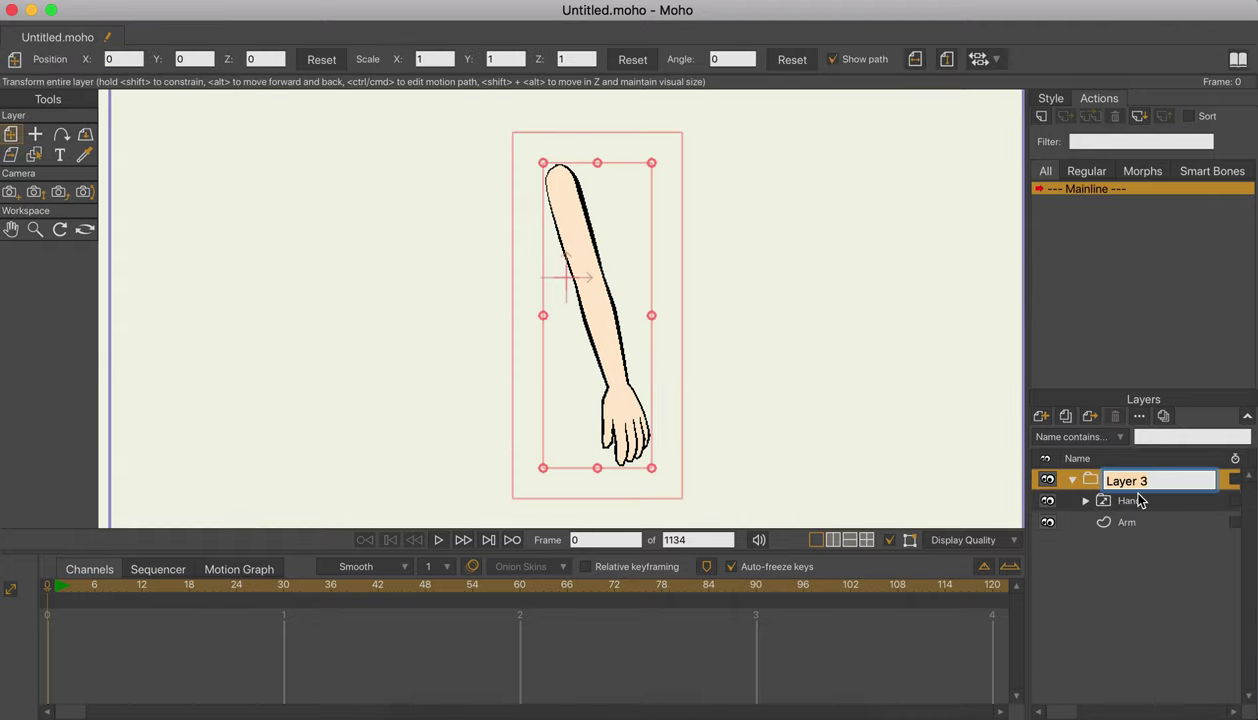
{"action": "type", "text": "Arm"}
{"action": "key", "text": "Return"}
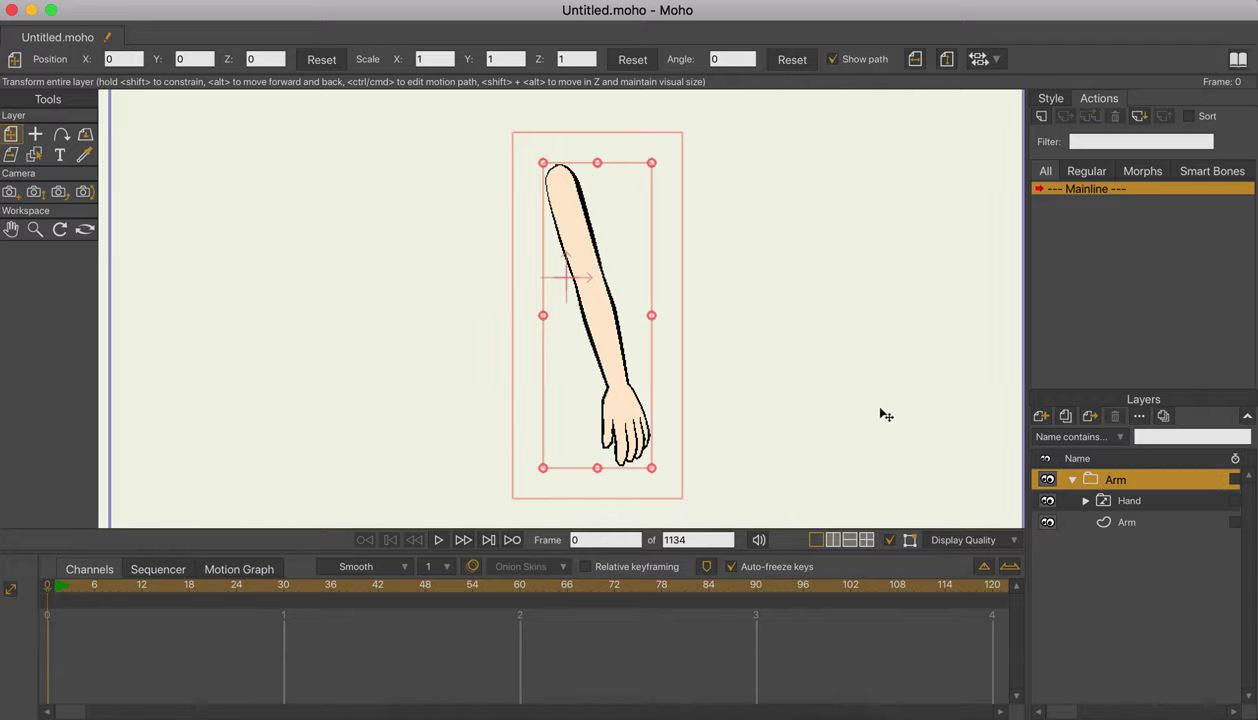
{"action": "right_click", "coordinate": [1173, 487]}
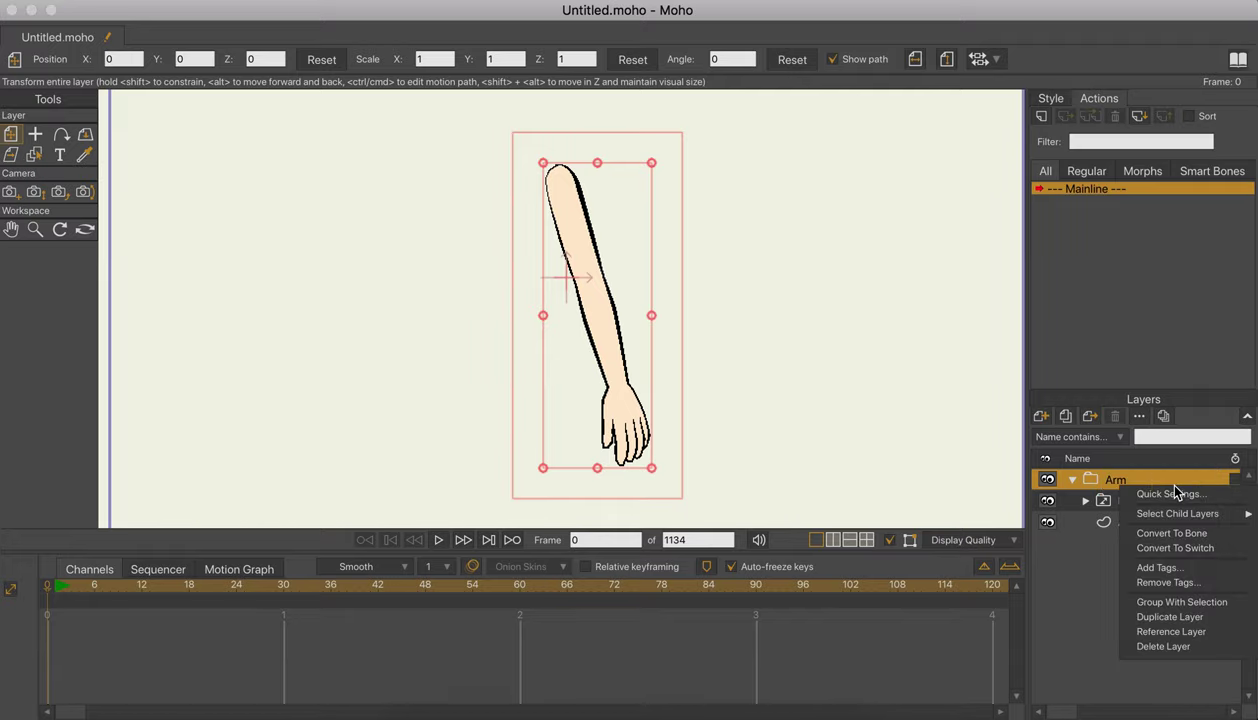
{"action": "left_click", "coordinate": [1186, 535]}
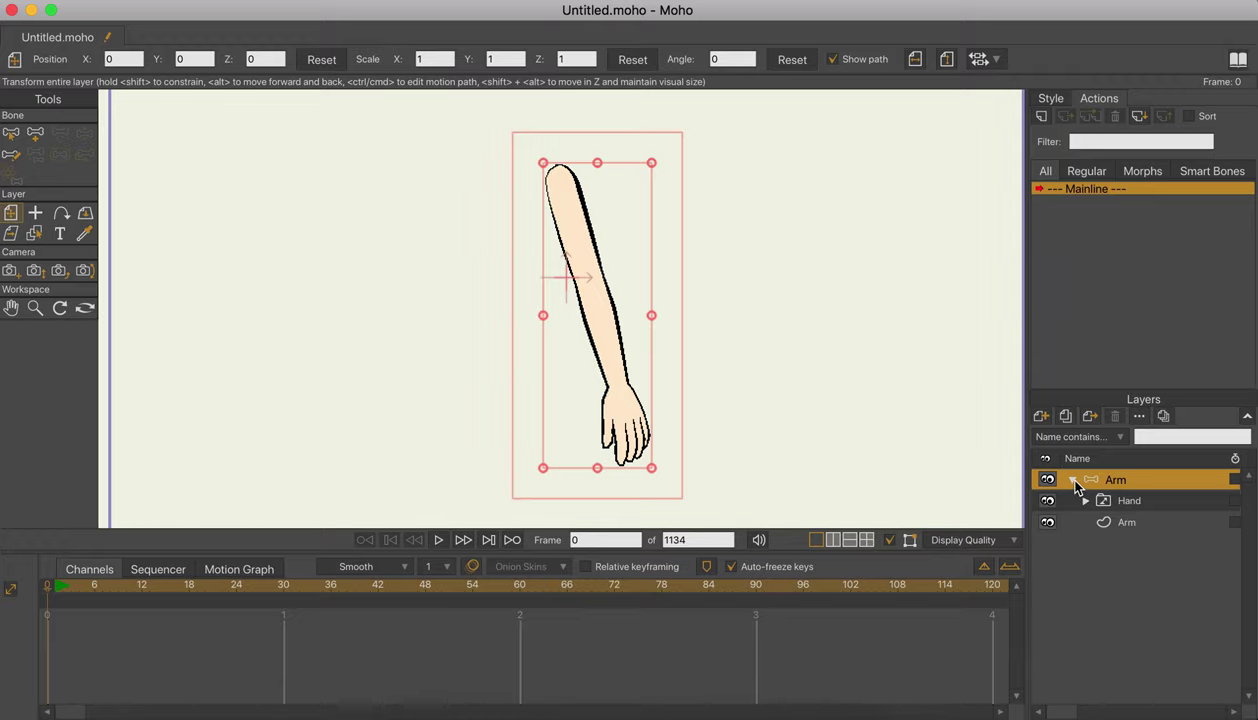
Set the display quality to Wireframe and add a chain of three bones from shoulder to elbow, wrist and hand.
{"action": "left_click_drag", "start_coordinate": [753, 376], "coordinate": [742, 365]}
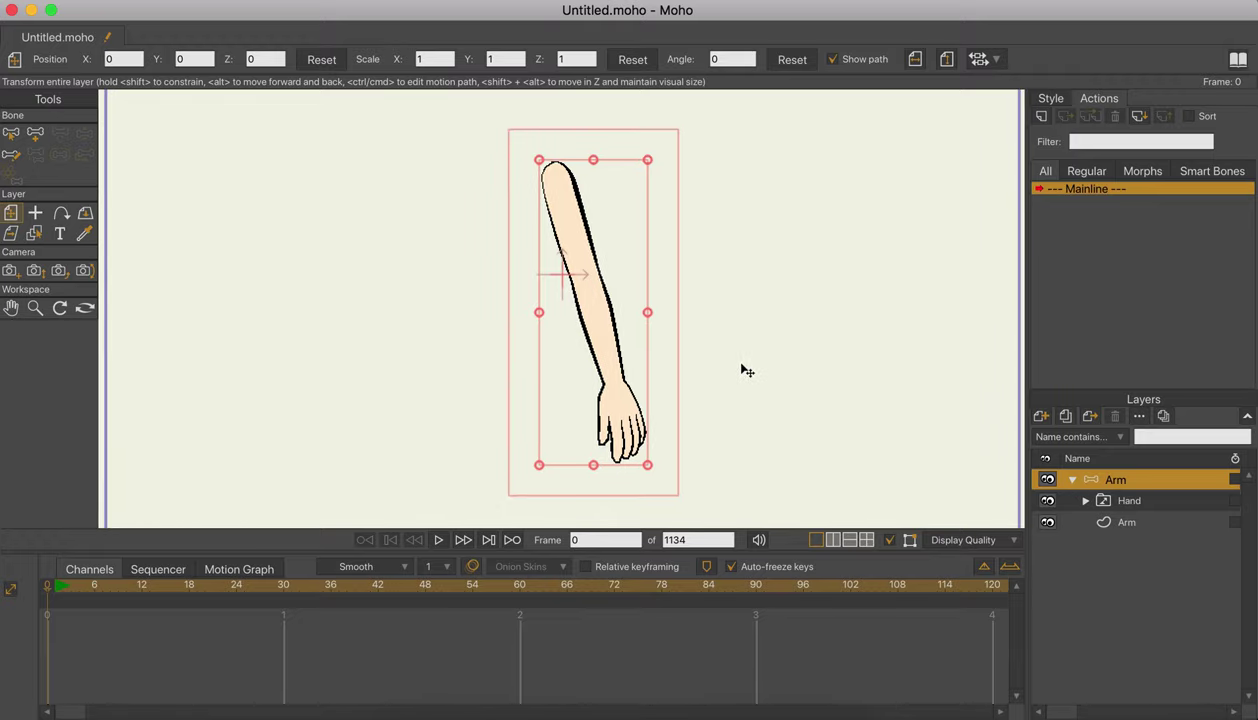
{"action": "left_click", "coordinate": [1011, 544]}
{"action": "left_click", "coordinate": [969, 522]}
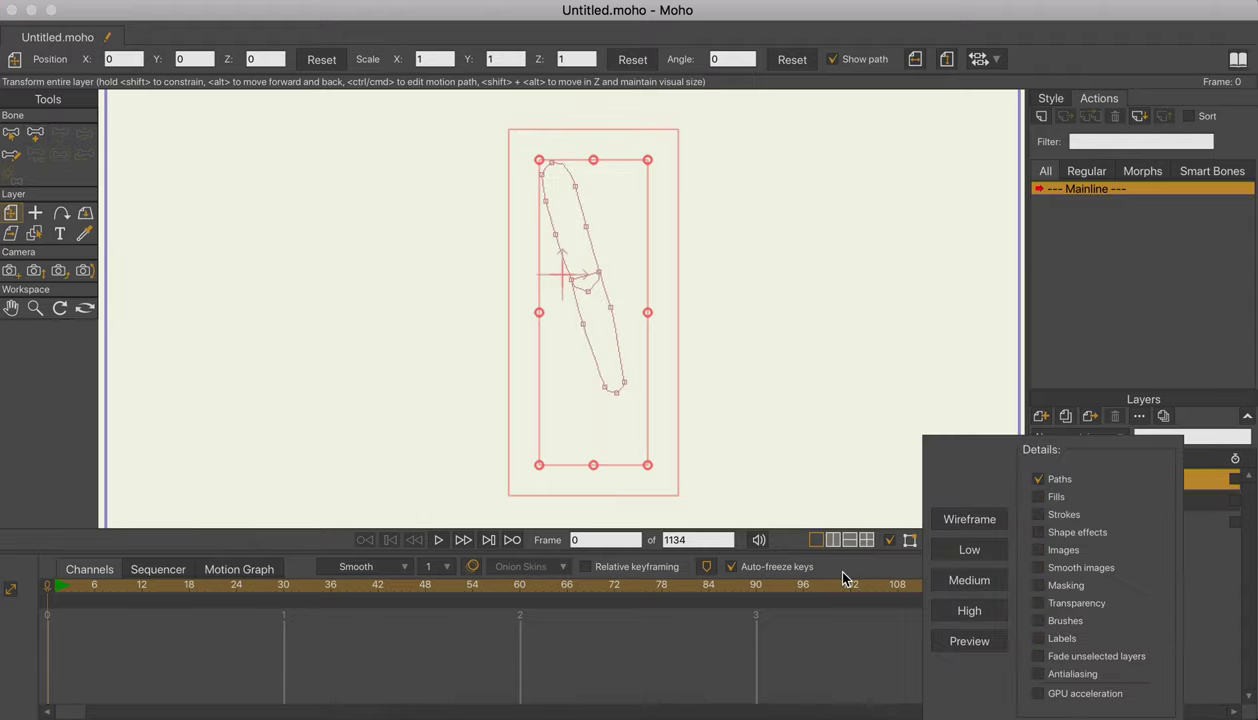
{"action": "left_click", "coordinate": [35, 135]}
{"action": "left_click_drag", "start_coordinate": [552, 163], "coordinate": [630, 453]}
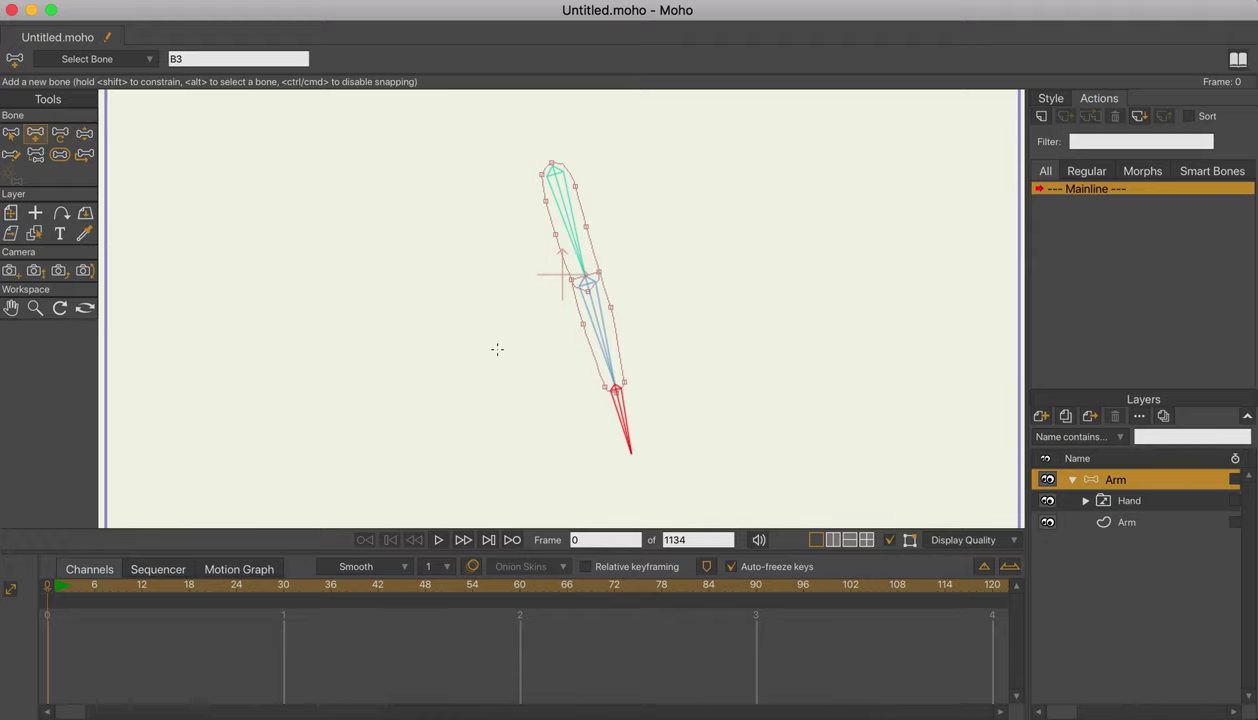
Set the display quality to High.
{"action": "left_click", "coordinate": [997, 538]}
{"action": "left_click", "coordinate": [967, 609]}
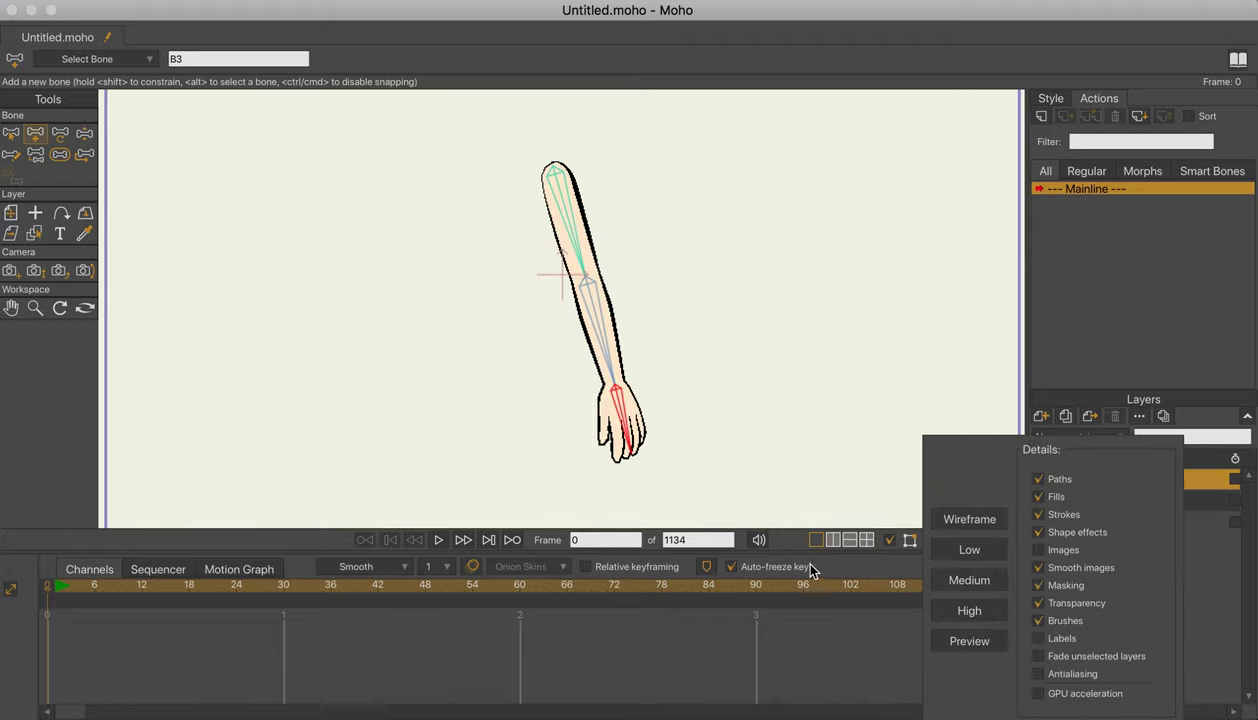
{"action": "left_click", "coordinate": [779, 549]}
Select the upper-arm points in the Arm vector layer, move them away from the forearm, and undo the move.
{"action": "left_click_drag", "start_coordinate": [731, 390], "coordinate": [761, 455]}
{"action": "scroll", "coordinate": [753, 329], "scroll_direction": "up", "scroll_amount": 4}
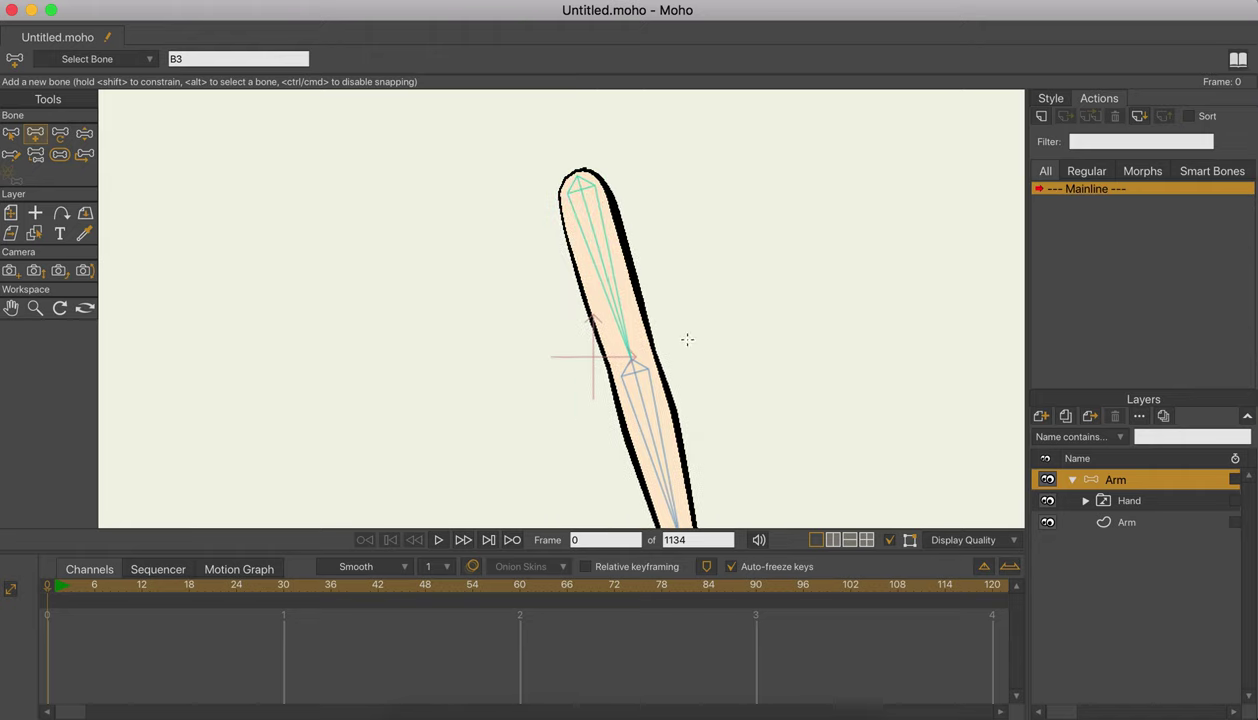
{"action": "scroll", "coordinate": [685, 320], "scroll_direction": "up", "scroll_amount": 1}
{"action": "key", "text": "j"}
{"action": "left_click", "coordinate": [611, 295]}
{"action": "left_click_drag", "start_coordinate": [706, 305], "coordinate": [716, 230]}
{"action": "scroll", "coordinate": [716, 230], "scroll_direction": "up", "scroll_amount": 3}
{"action": "key", "text": "g"}
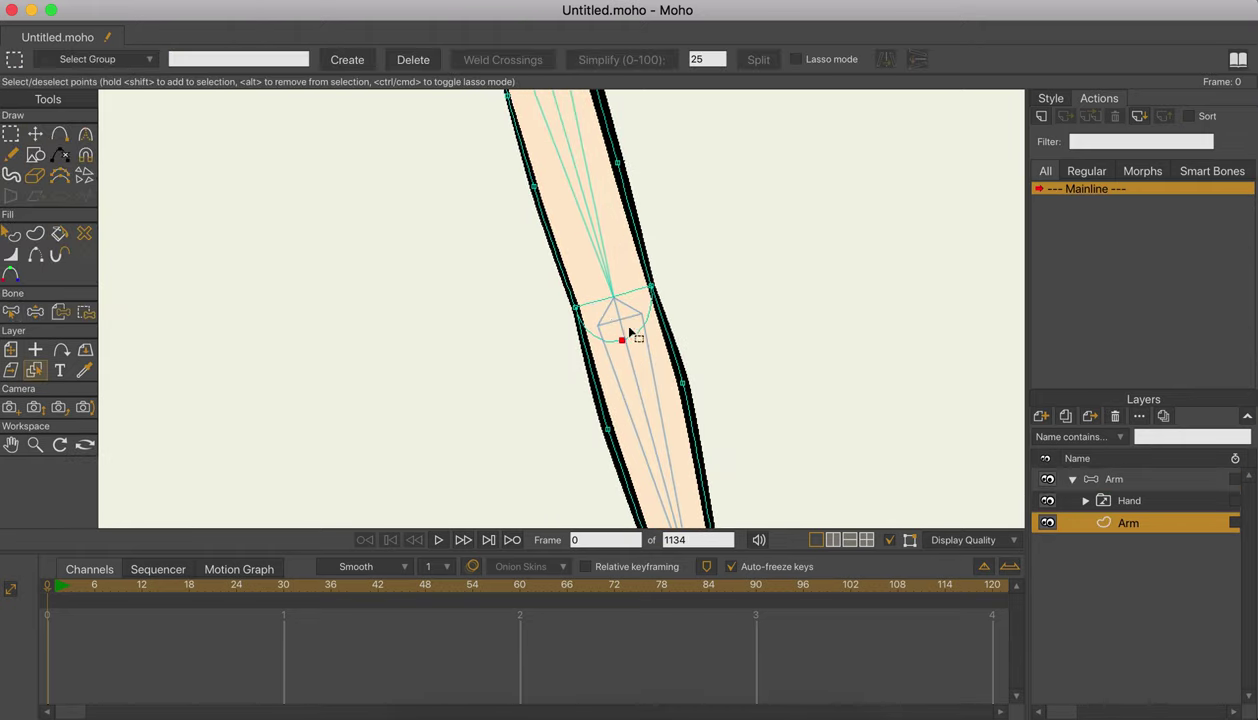
{"action": "key", "text": "t"}
{"action": "left_click_drag", "start_coordinate": [576, 222], "coordinate": [471, 238]}
{"action": "left_click_drag", "start_coordinate": [601, 314], "coordinate": [631, 284]}
{"action": "scroll", "coordinate": [620, 208], "scroll_direction": "down", "scroll_amount": 5}
{"action": "scroll", "coordinate": [598, 245], "scroll_direction": "up", "scroll_amount": 4}
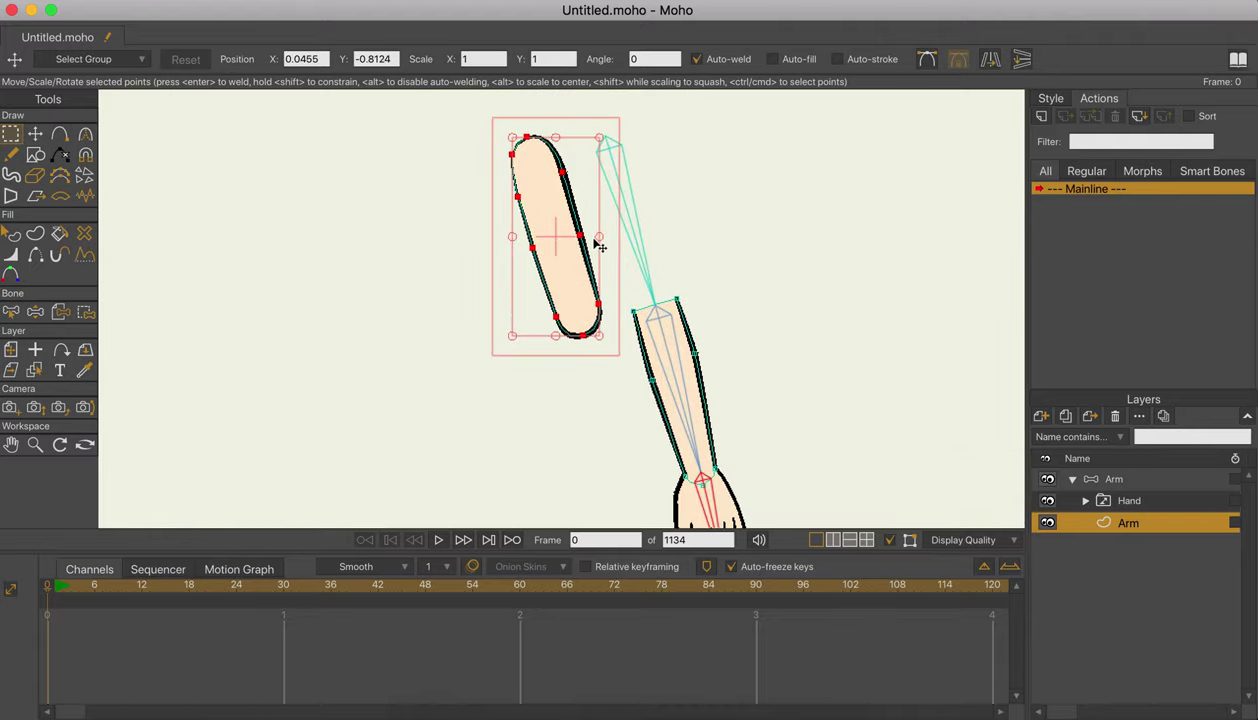
{"action": "scroll", "coordinate": [594, 241], "scroll_direction": "up", "scroll_amount": 1}
{"action": "key", "text": "super+z"}
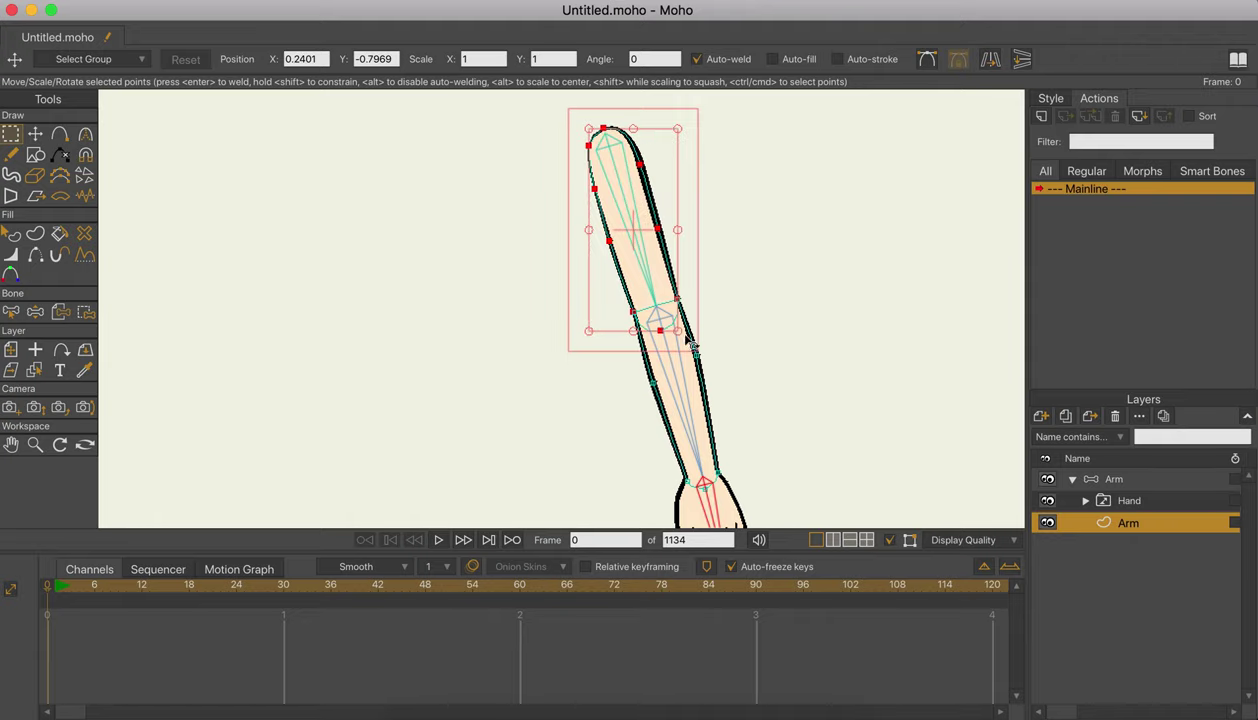
Move the forearm points away from the upper arm and the hand, and undo the move.
{"action": "left_click_drag", "start_coordinate": [689, 381], "coordinate": [622, 334]}
{"action": "key", "text": "j"}
{"action": "key", "text": "t"}
{"action": "left_click", "coordinate": [680, 326], "text": "super"}
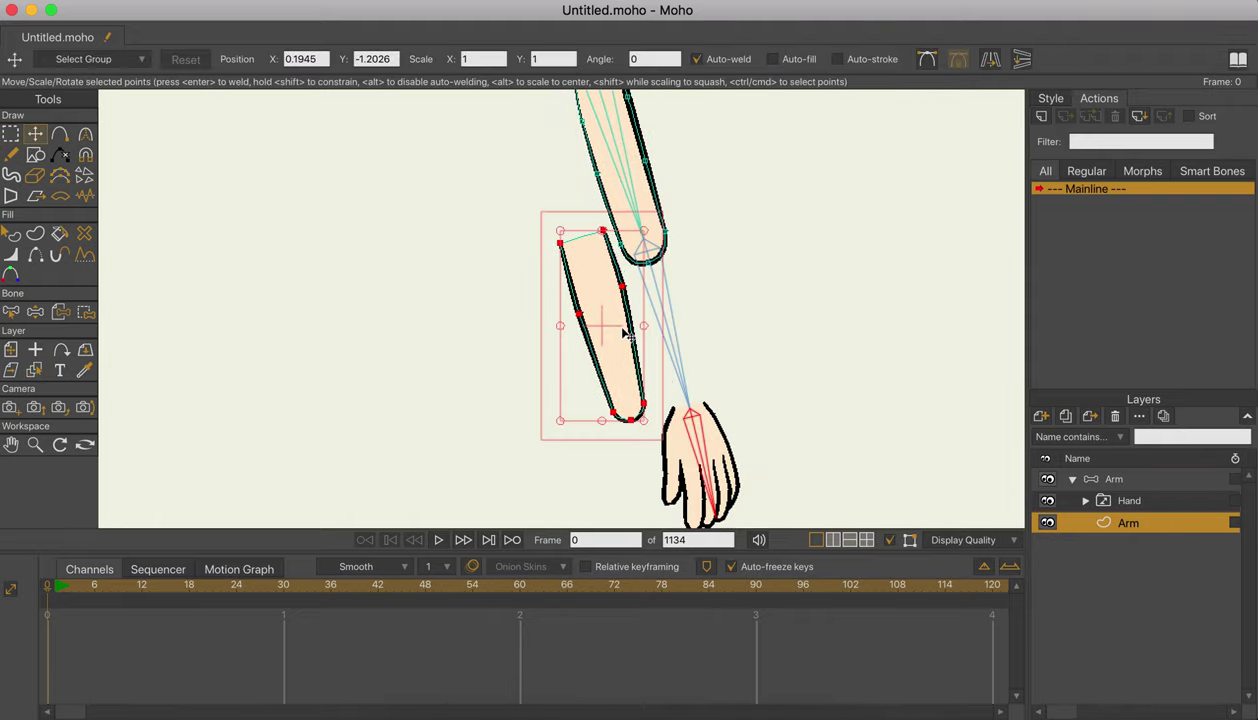
{"action": "key", "text": "super+z"}
Try shifting the forearm points sideways again with the elbow in close view, and undo the shift.
{"action": "key", "text": "q"}
{"action": "key", "text": "j"}
{"action": "left_click_drag", "start_coordinate": [630, 190], "coordinate": [627, 249]}
{"action": "scroll", "coordinate": [640, 300], "scroll_direction": "up", "scroll_amount": 5}
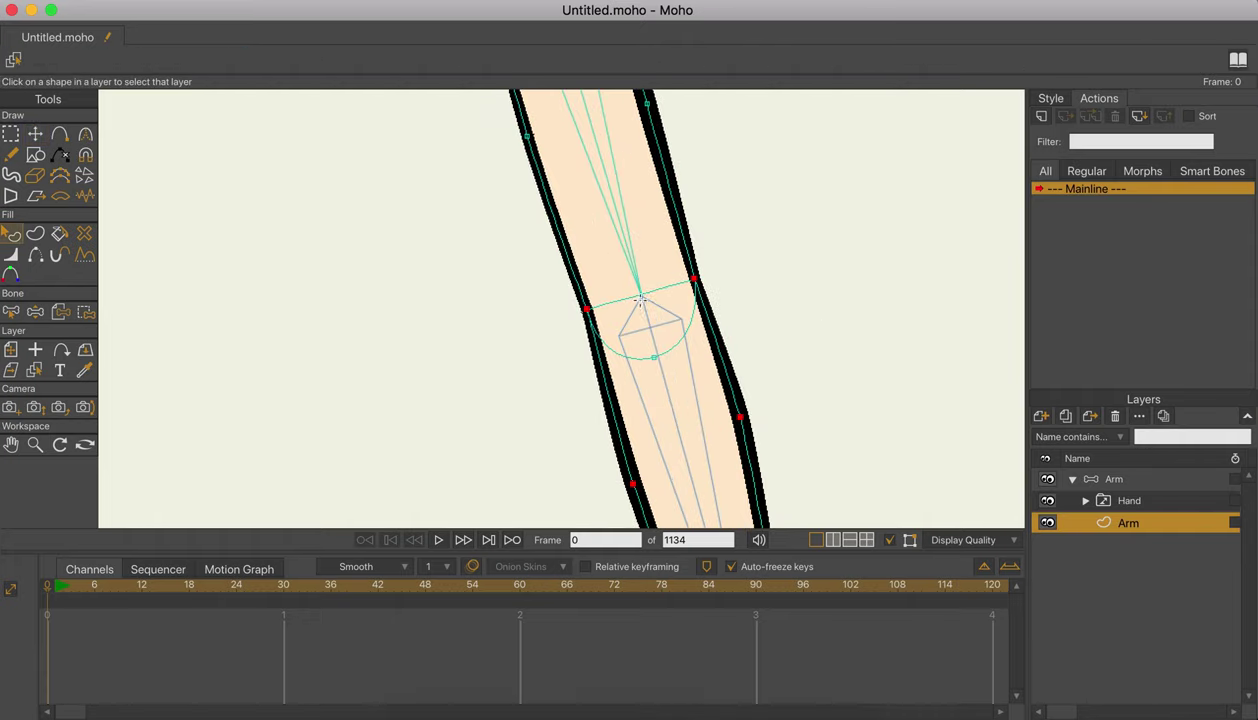
{"action": "key", "text": "g"}
{"action": "key", "text": "t"}
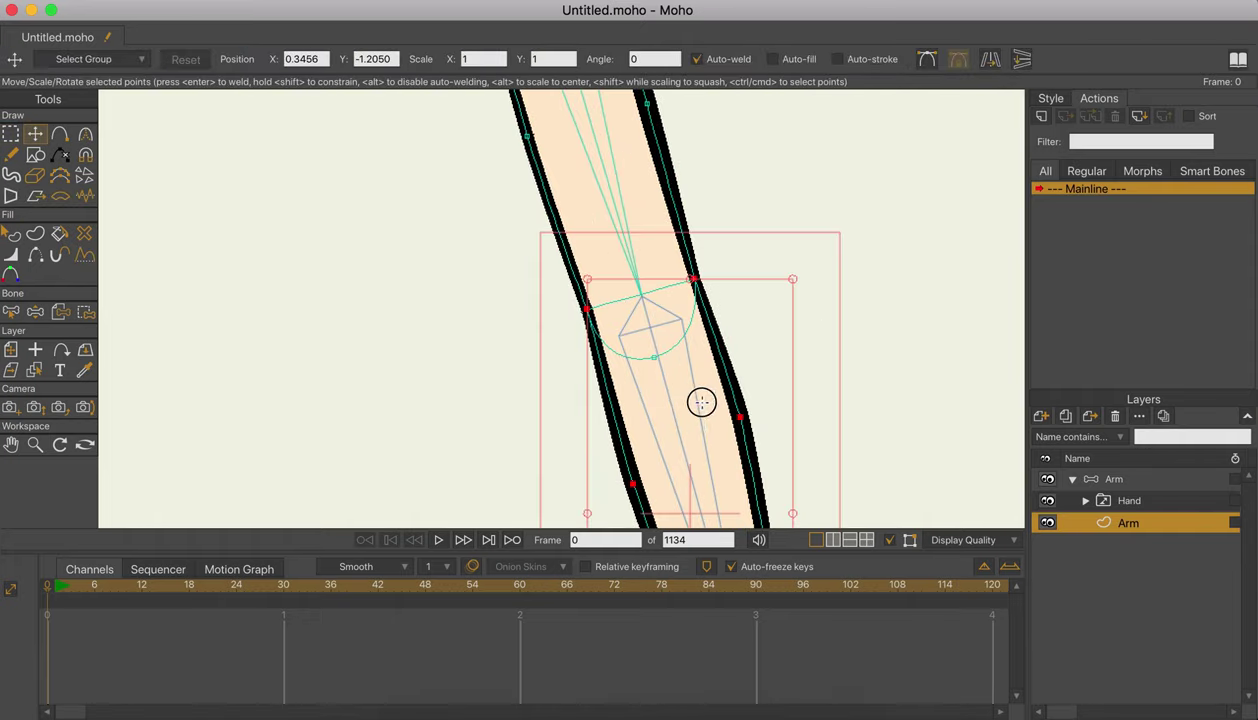
{"action": "left_click_drag", "start_coordinate": [701, 401], "coordinate": [828, 393]}
{"action": "key", "text": "super+z"}
Select the lowest point of the elbow's curved end, try moving it sideways, and undo the move.
{"action": "key", "text": "g"}
{"action": "key", "text": "w"}
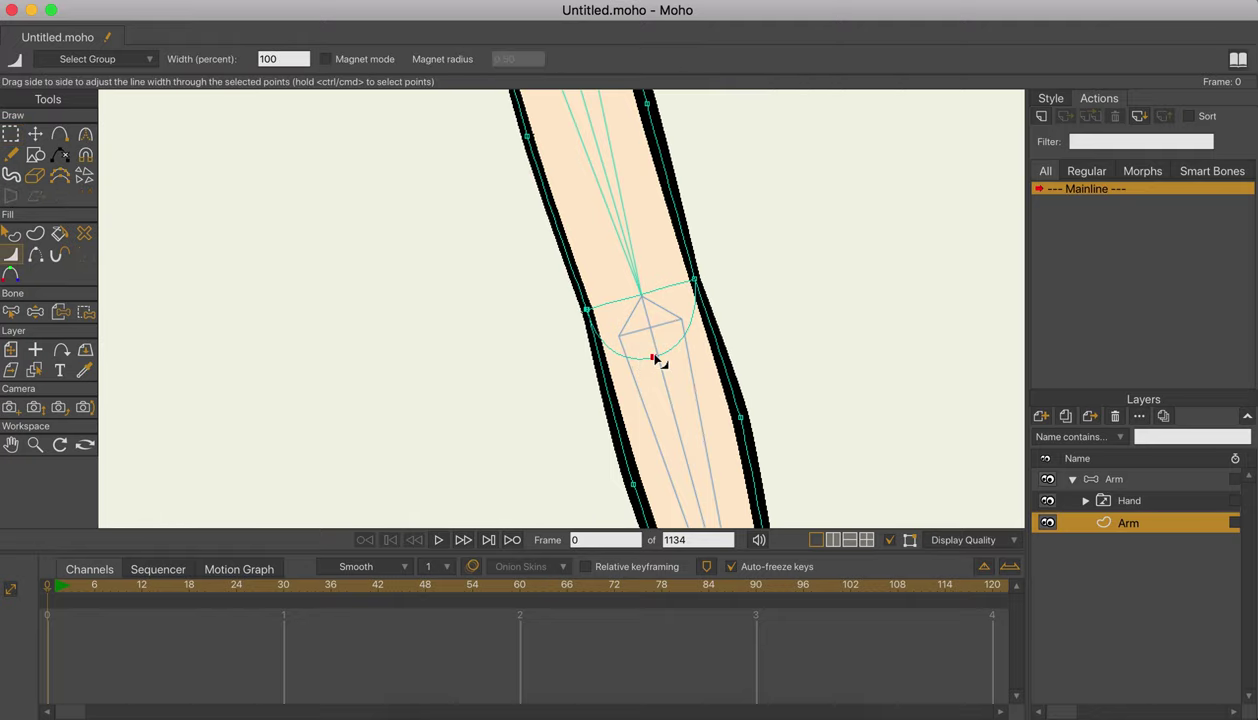
{"action": "key", "text": "t"}
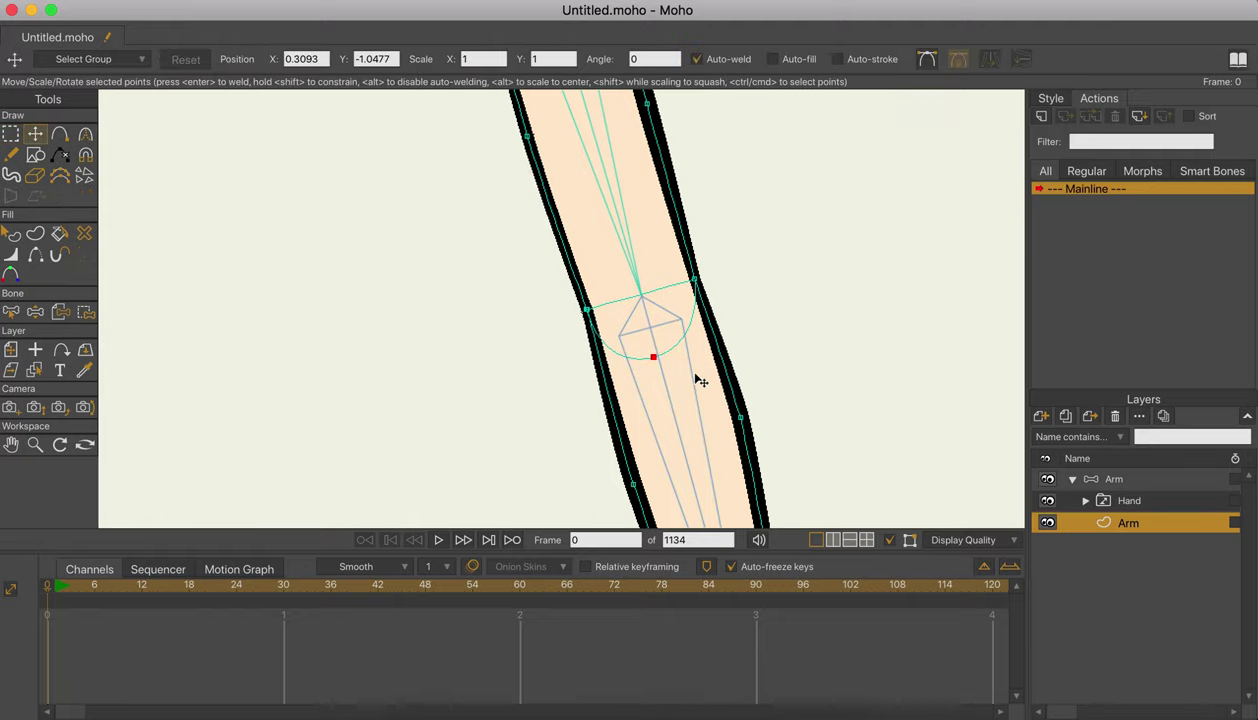
{"action": "left_click_drag", "start_coordinate": [698, 392], "coordinate": [834, 377]}
{"action": "key", "text": "super+z"}
{"action": "key", "text": "q"}
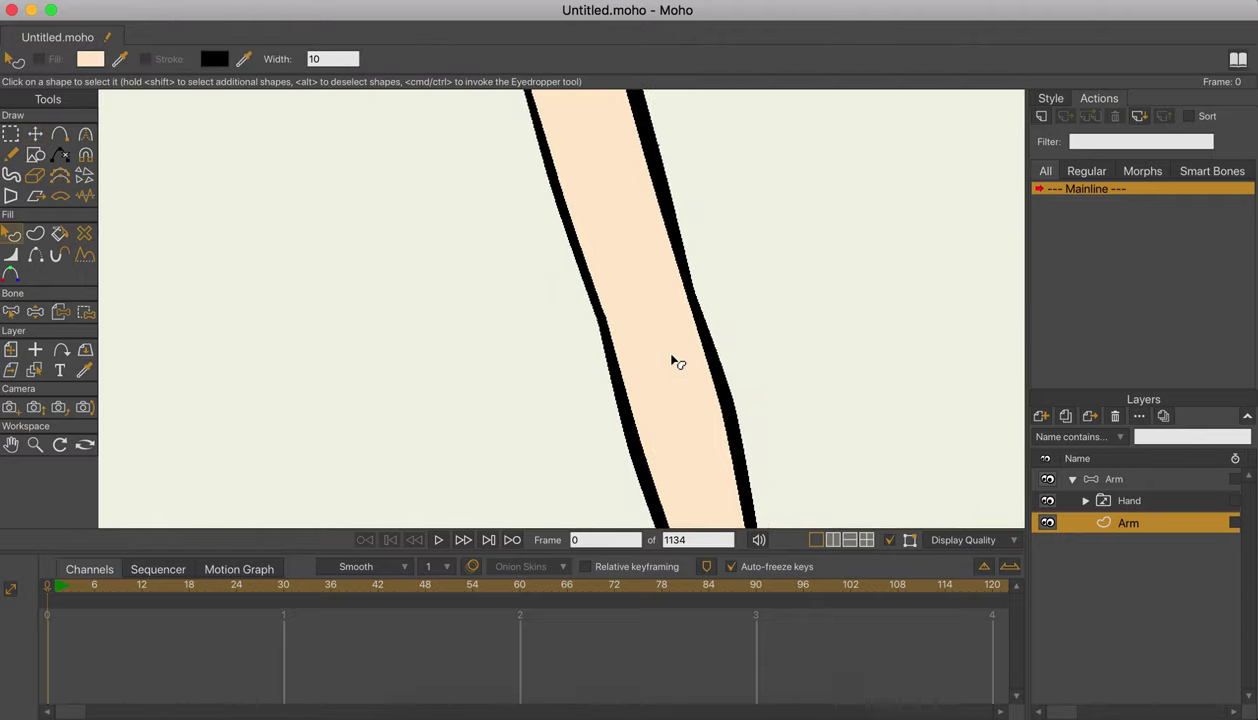
Reduce the bone strength of all bones in the Arm bone layer and deselect them.
{"action": "key", "text": "super+r"}
{"action": "left_click_drag", "start_coordinate": [680, 354], "coordinate": [648, 312]}
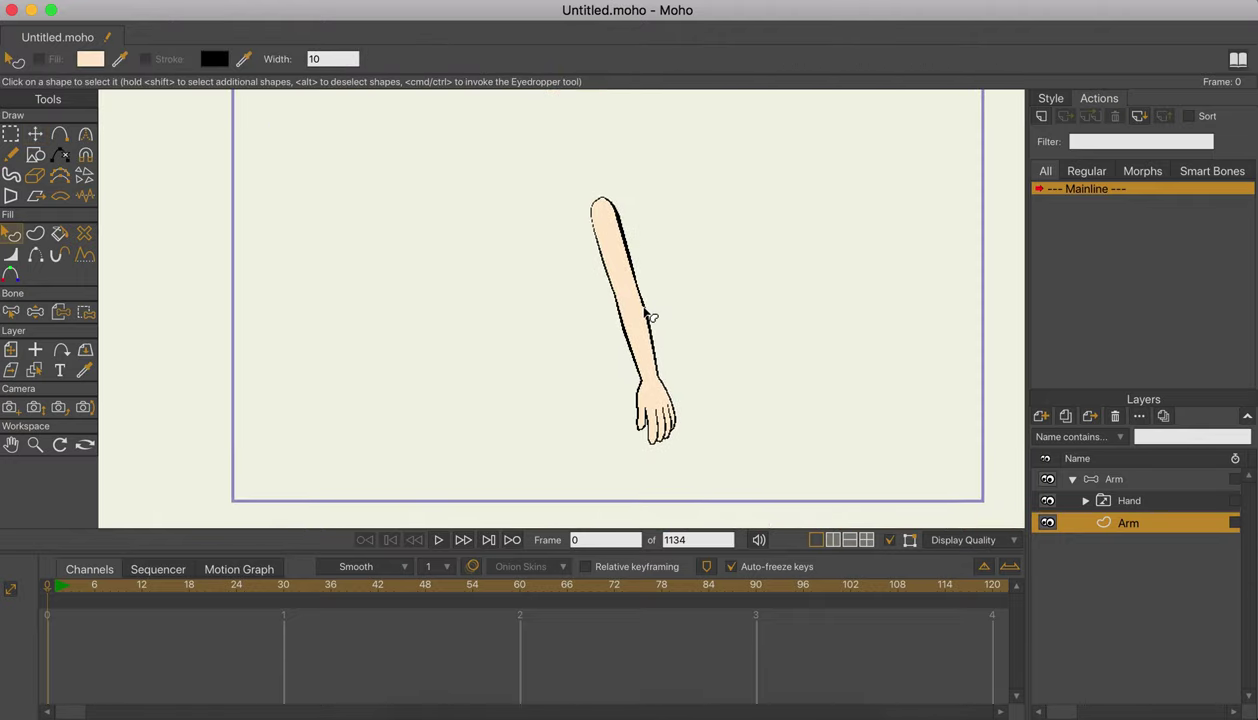
{"action": "scroll", "coordinate": [645, 335], "scroll_direction": "up", "scroll_amount": 2}
{"action": "left_click", "coordinate": [1130, 484]}
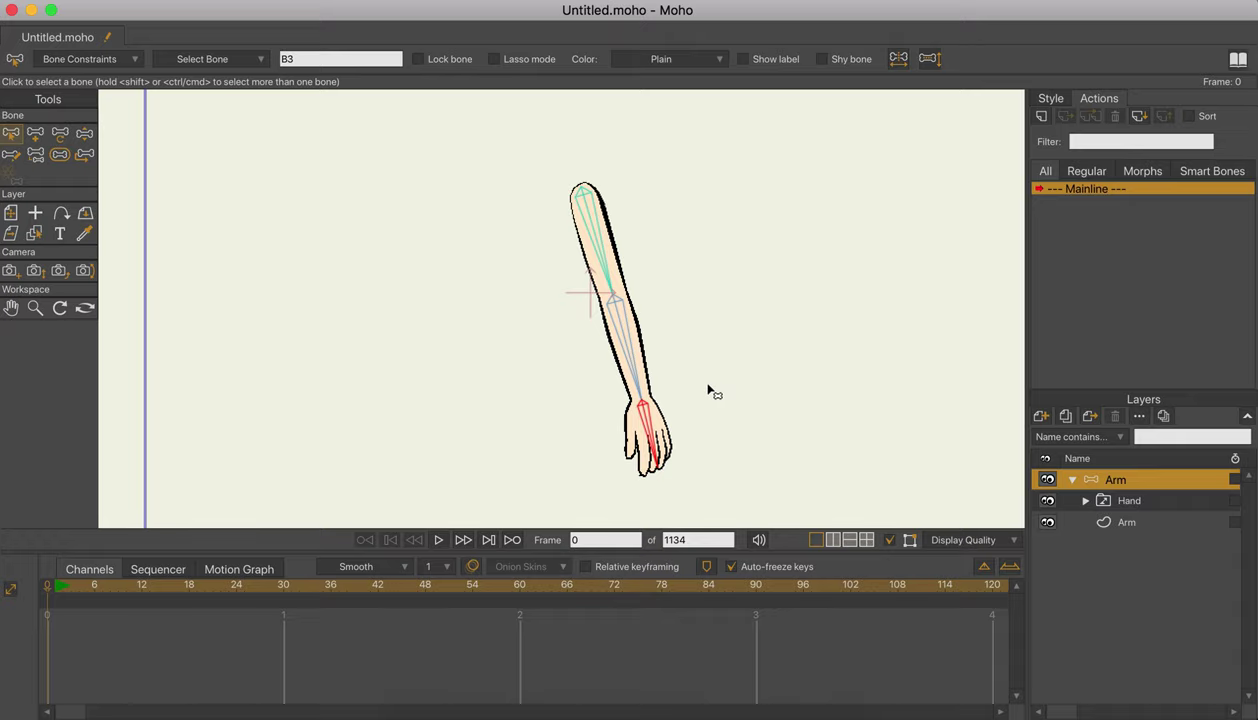
{"action": "key", "text": "s"}
{"action": "key", "text": "super+a"}
{"action": "left_click_drag", "start_coordinate": [607, 312], "coordinate": [406, 305]}
{"action": "key", "text": "b"}
{"action": "left_click", "coordinate": [669, 292]}
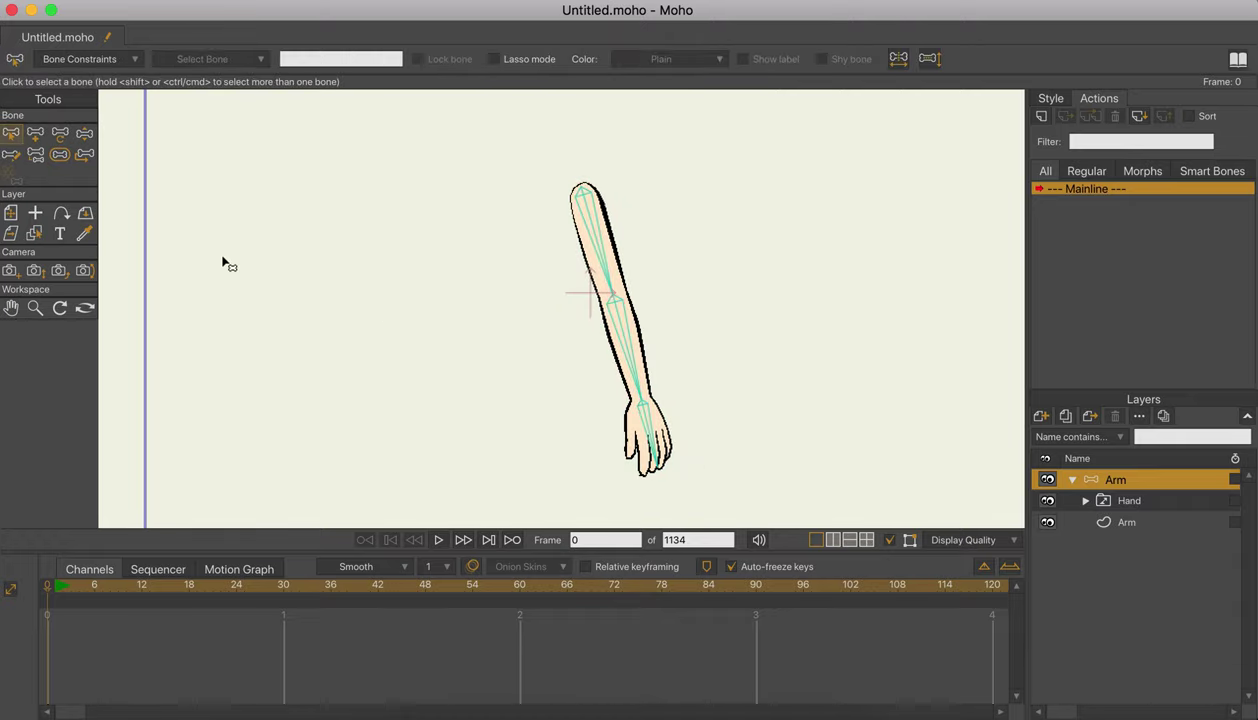
In the Arm vector layer, bind the upper-arm points, excluding the elbow points on the forearm, to the upper-arm bone.
{"action": "left_click", "coordinate": [34, 233]}
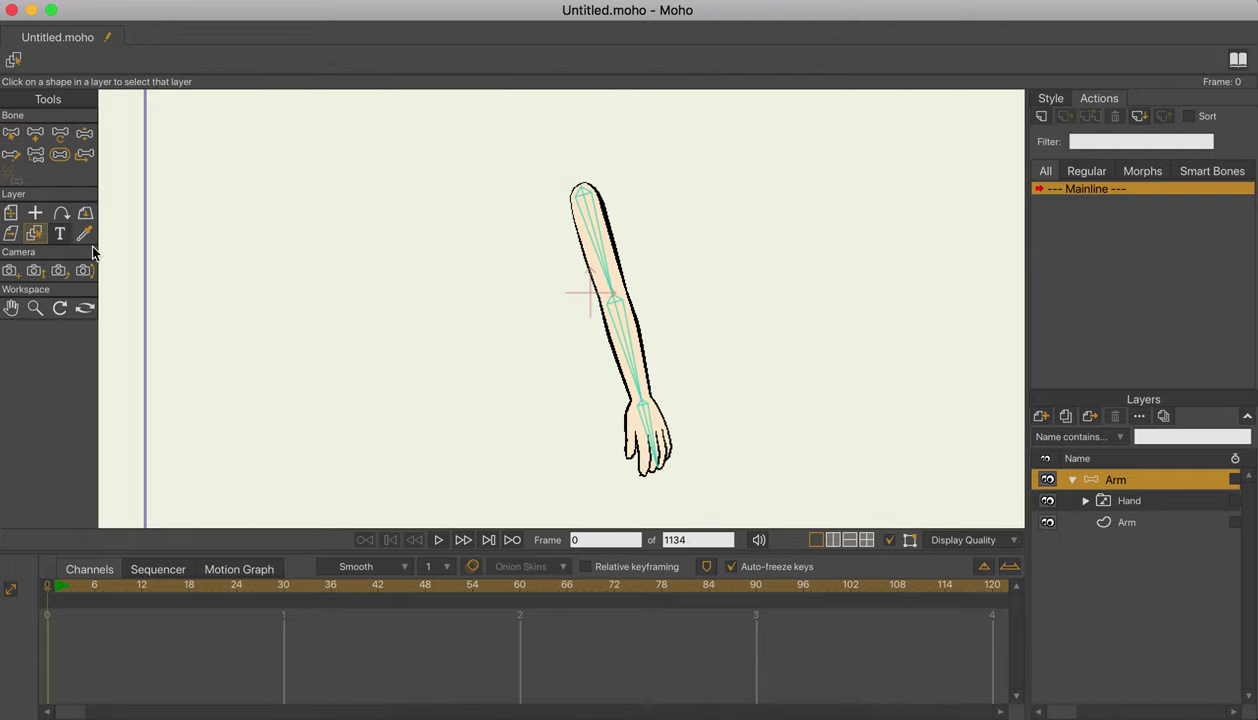
{"action": "left_click", "coordinate": [605, 262]}
{"action": "scroll", "coordinate": [584, 266], "scroll_direction": "up", "scroll_amount": 5}
{"action": "left_click_drag", "start_coordinate": [586, 269], "coordinate": [518, 311]}
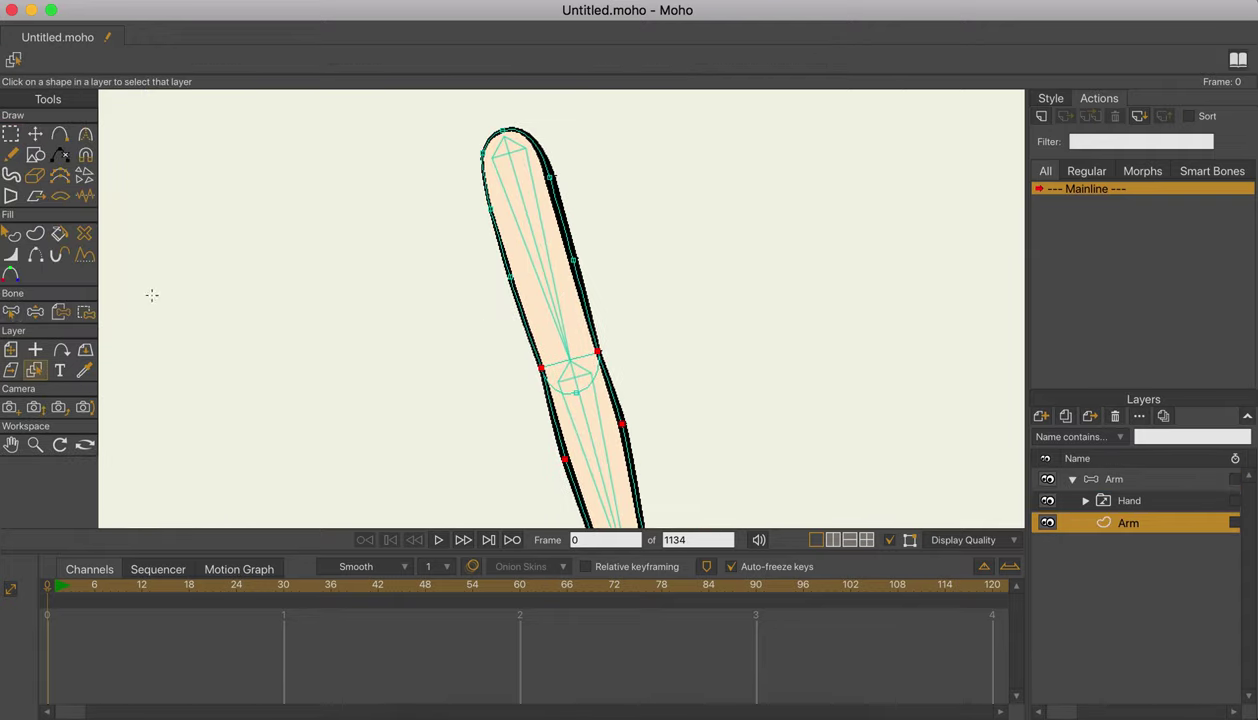
{"action": "left_click", "coordinate": [85, 314]}
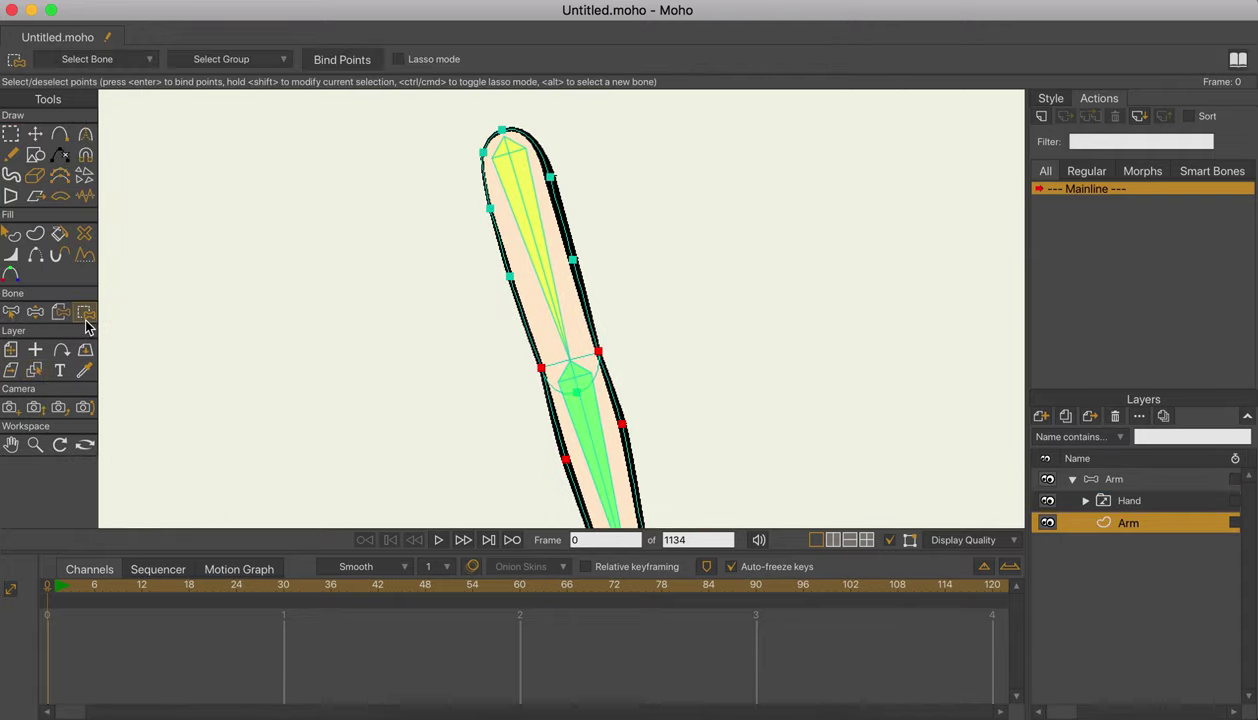
{"action": "left_click", "coordinate": [538, 255]}
{"action": "double_click", "coordinate": [567, 282]}
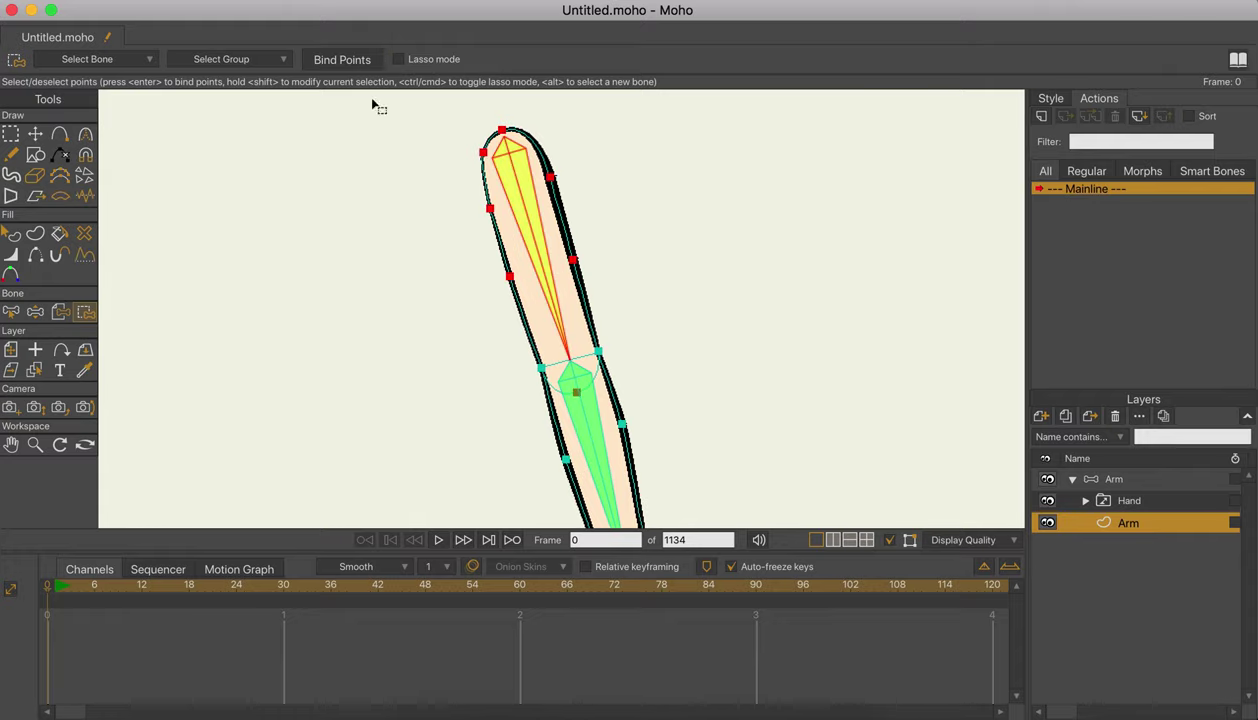
Bind the forearm points, including the elbow and wrist points, to the forearm bone.
{"action": "left_click_drag", "start_coordinate": [649, 352], "coordinate": [633, 246]}
{"action": "left_click", "coordinate": [581, 344]}
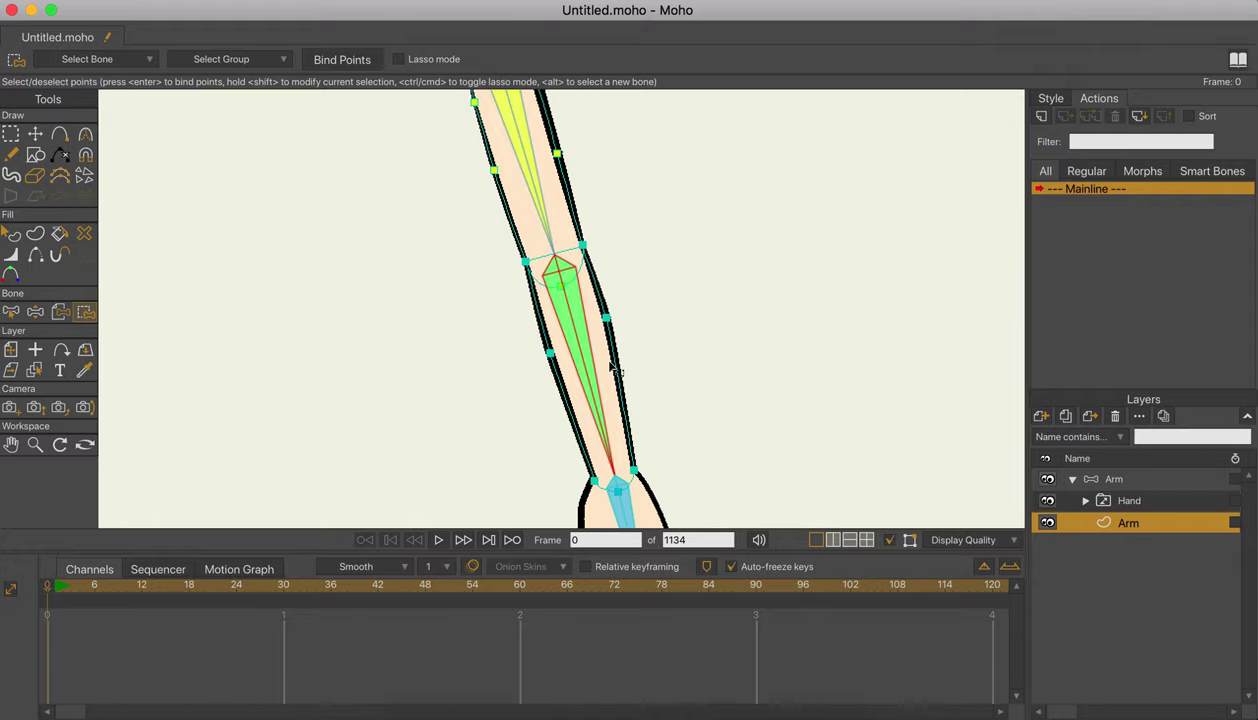
{"action": "double_click", "coordinate": [610, 366]}
{"action": "scroll", "coordinate": [660, 211], "scroll_direction": "down", "scroll_amount": 7}
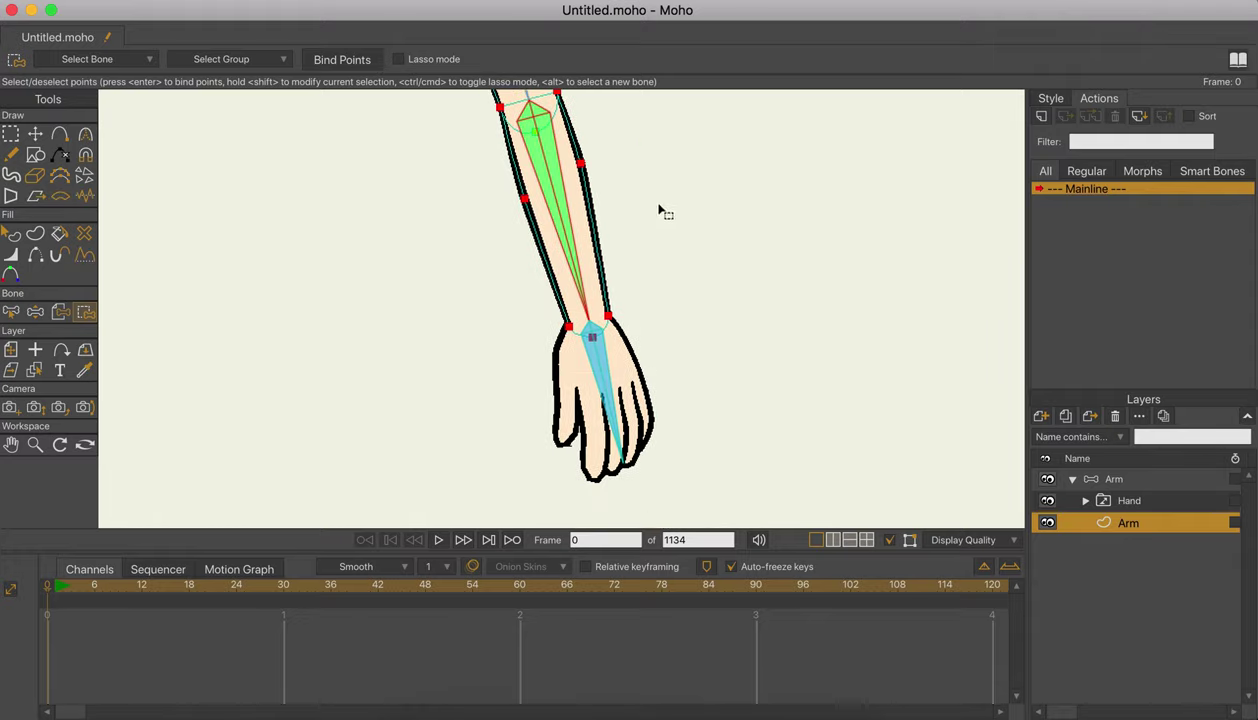
Bind the Hand layer to the hand bone of its parent bone layer.
{"action": "left_click", "coordinate": [1147, 506]}
{"action": "left_click", "coordinate": [83, 191]}
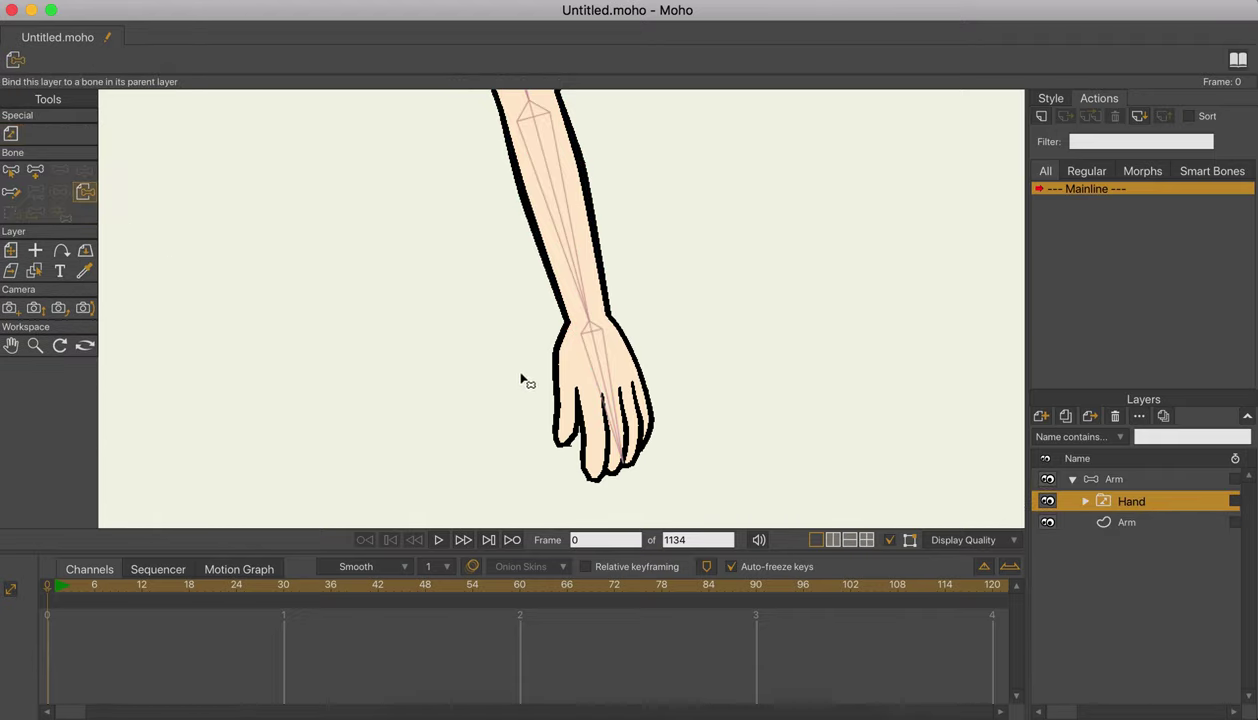
{"action": "left_click", "coordinate": [601, 376]}
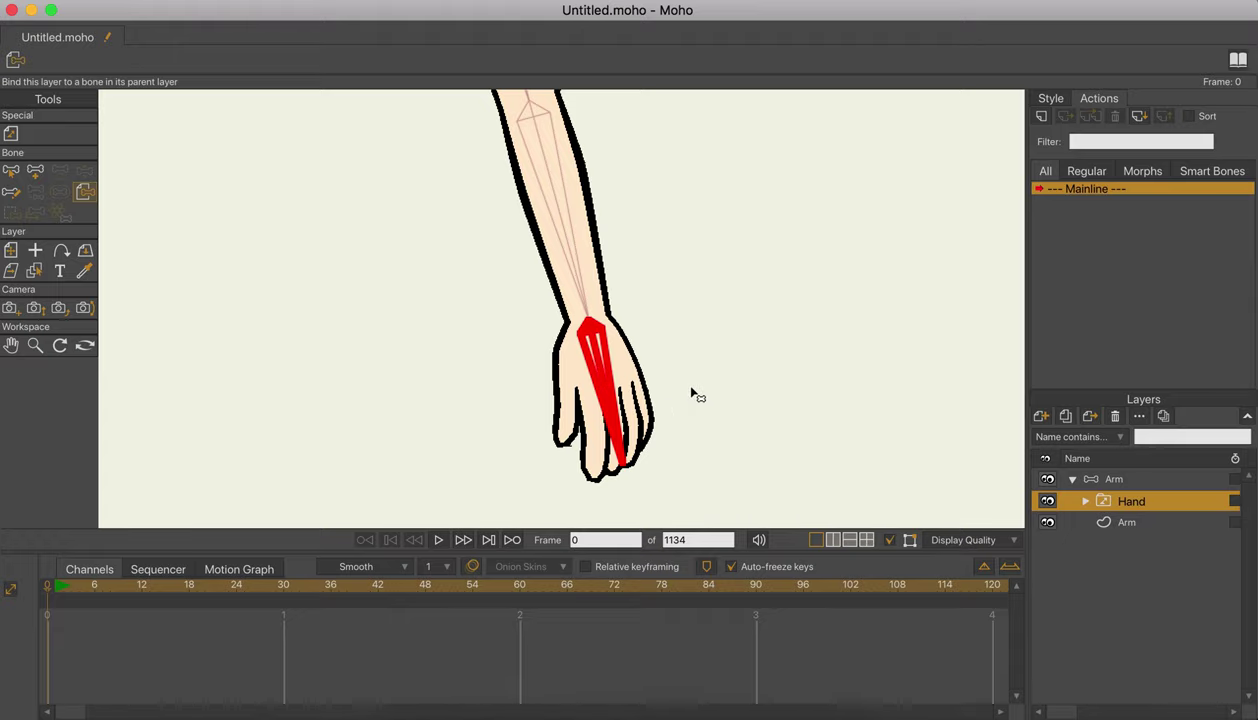
In the Arm bone layer, select the forearm bone and create a new action named B2 for it.
{"action": "left_click", "coordinate": [1131, 480]}
{"action": "left_click_drag", "start_coordinate": [747, 268], "coordinate": [643, 279]}
{"action": "scroll", "coordinate": [724, 336], "scroll_direction": "down", "scroll_amount": 5}
{"action": "scroll", "coordinate": [641, 264], "scroll_direction": "up", "scroll_amount": 1}
{"action": "scroll", "coordinate": [643, 279], "scroll_direction": "up", "scroll_amount": 2}
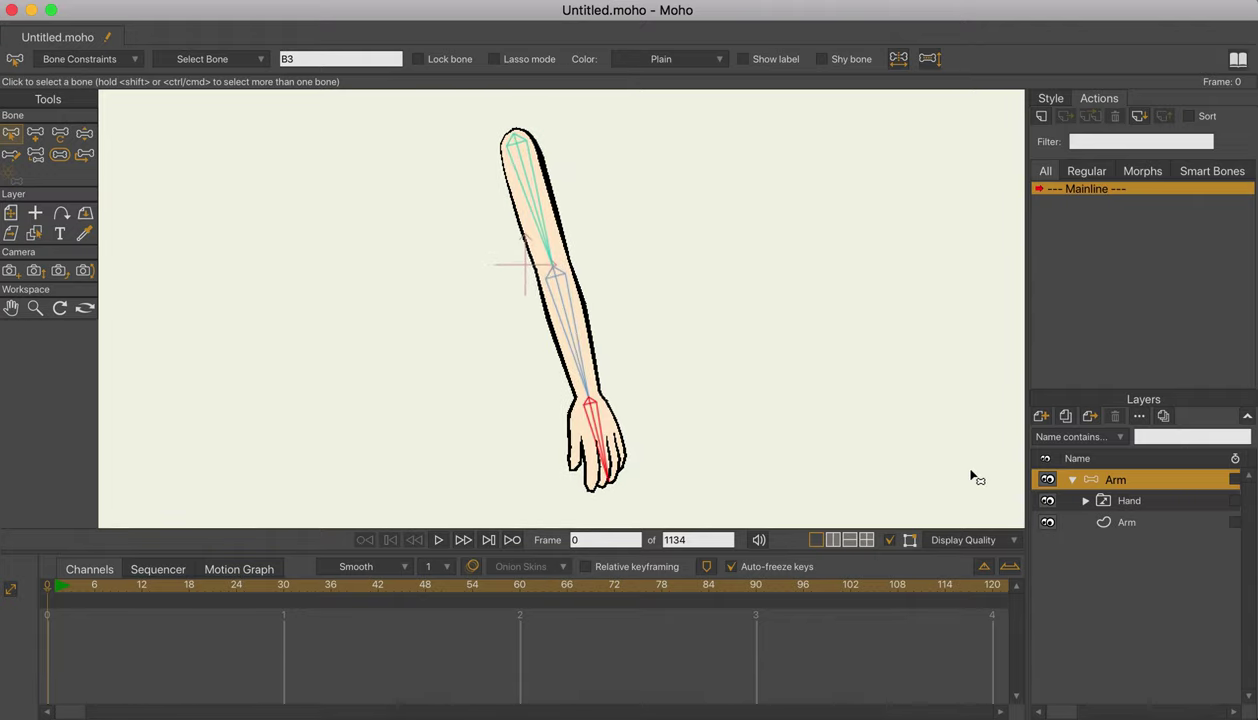
{"action": "left_click", "coordinate": [568, 321]}
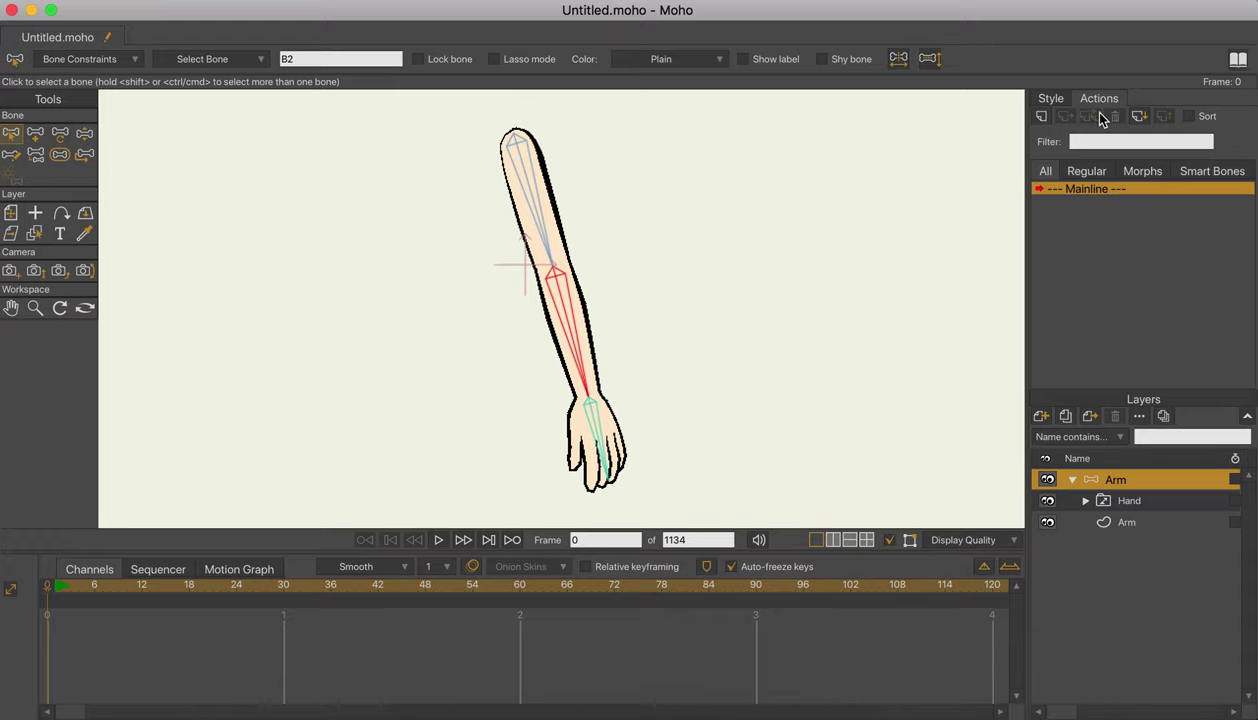
{"action": "left_click", "coordinate": [1042, 117]}
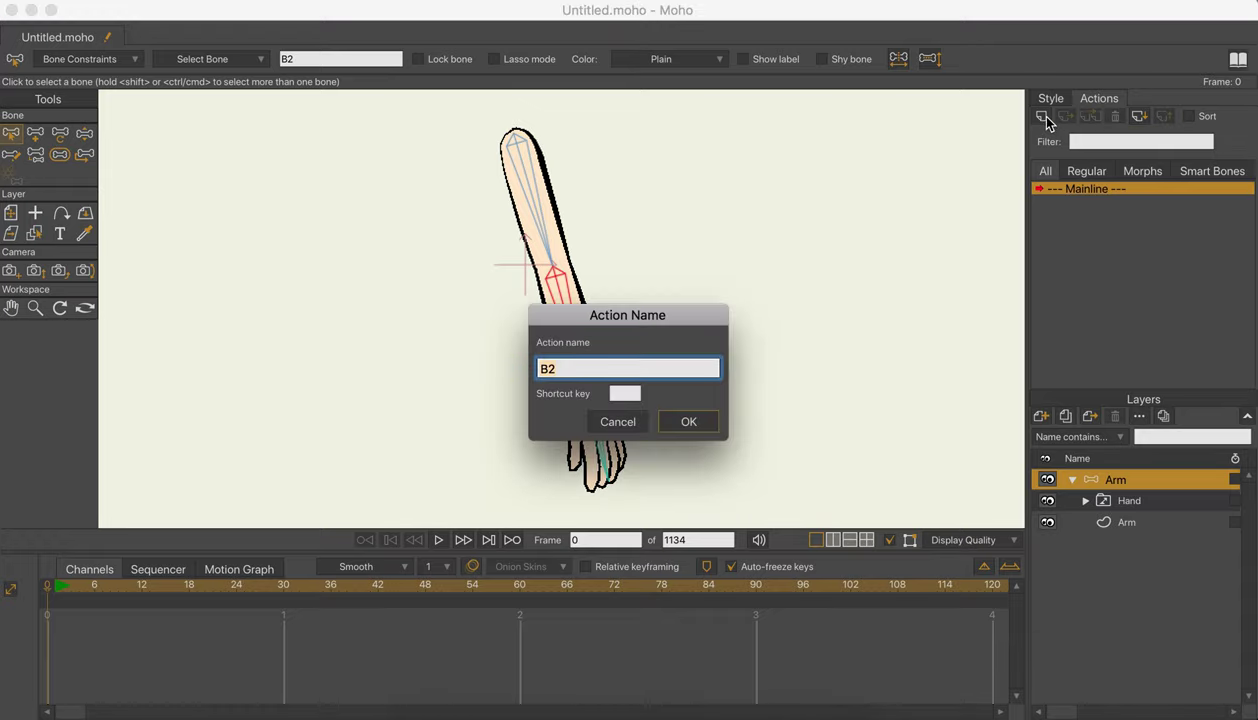
{"action": "left_click", "coordinate": [688, 424]}
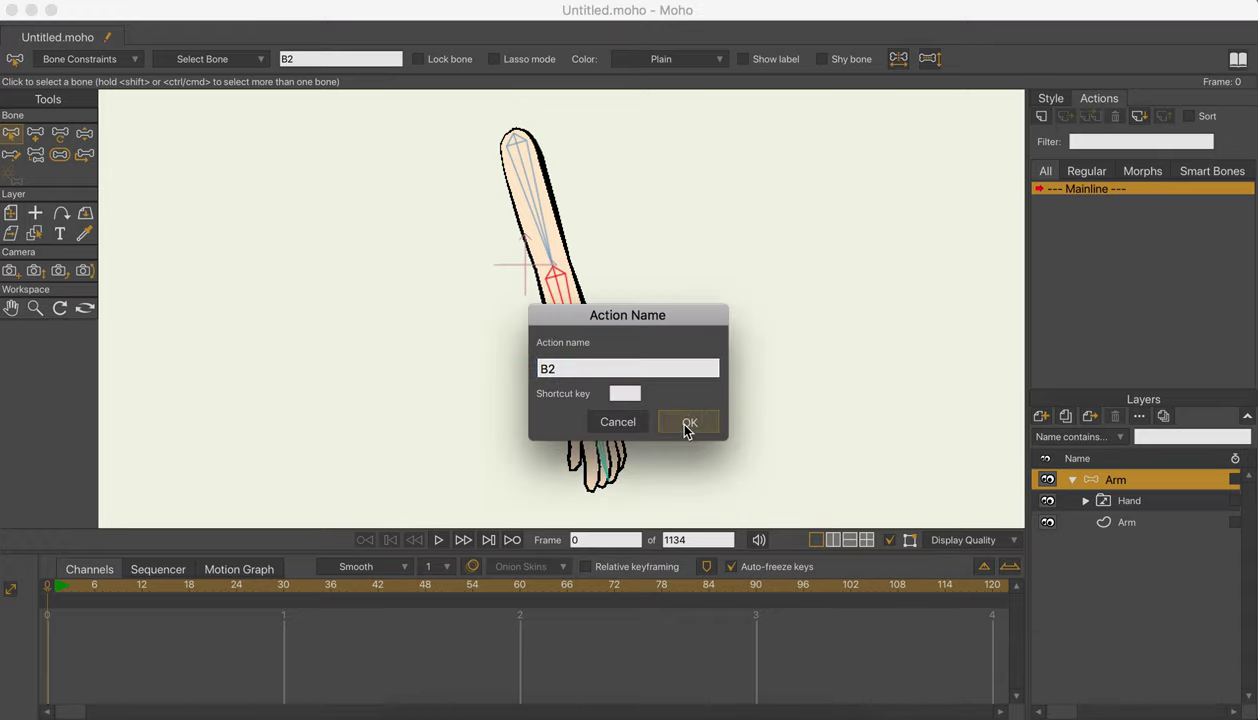
At frame 30 of the B2 action, rotate the forearm bone until the forearm folds up against the upper arm.
{"action": "left_click", "coordinate": [283, 584]}
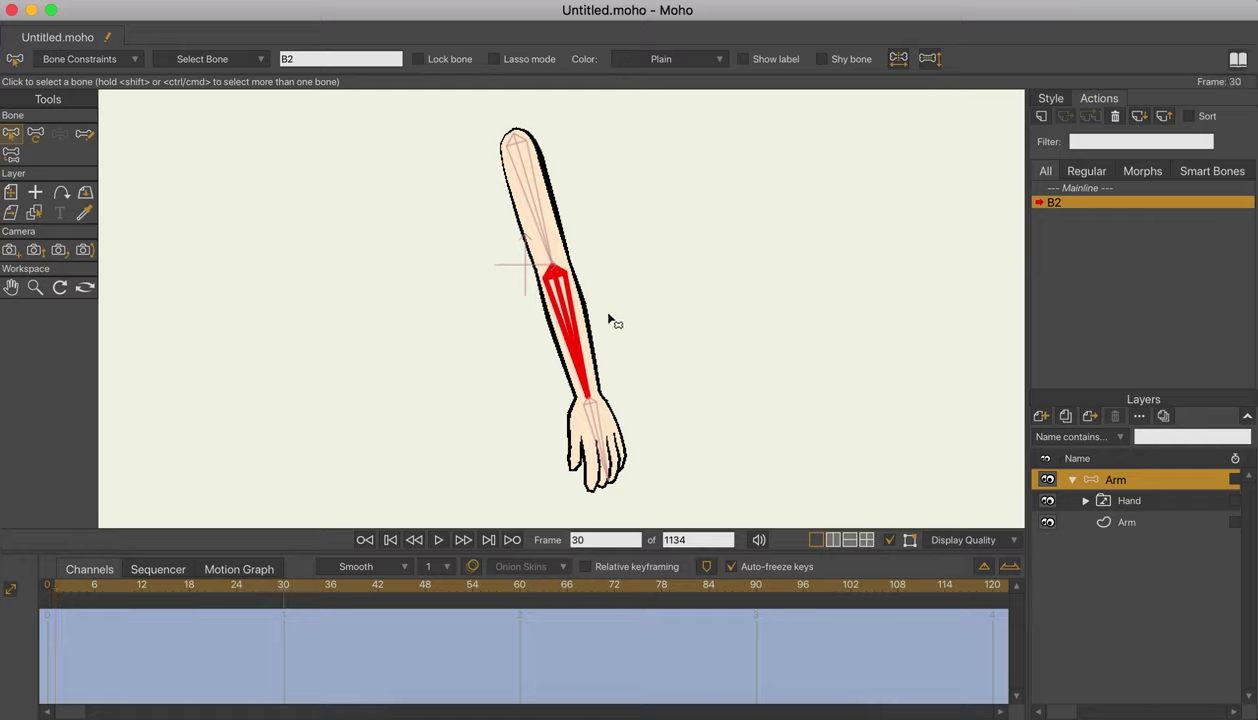
{"action": "key", "text": "t"}
{"action": "left_click_drag", "start_coordinate": [572, 344], "coordinate": [421, 388]}
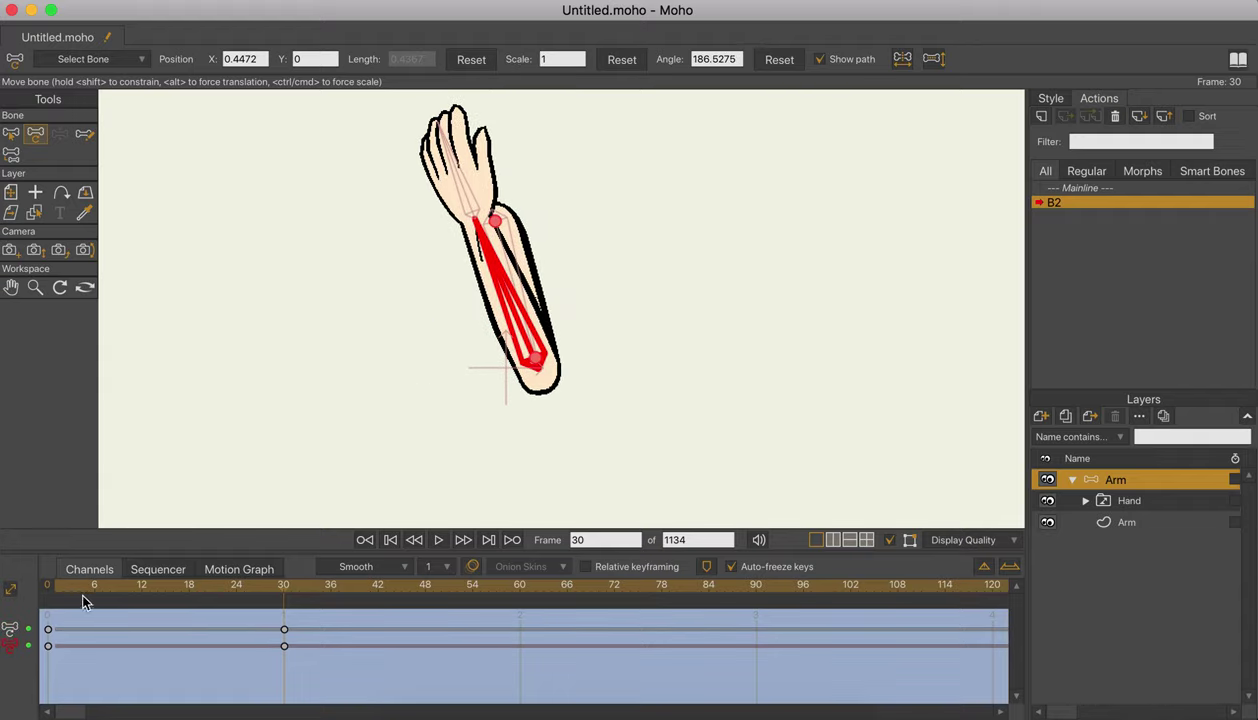
Scrub through the B2 action up to frame 17 and examine the elbow outline in close view as the forearm bends.
{"action": "left_click_drag", "start_coordinate": [81, 585], "coordinate": [118, 594]}
{"action": "left_click", "coordinate": [141, 594]}
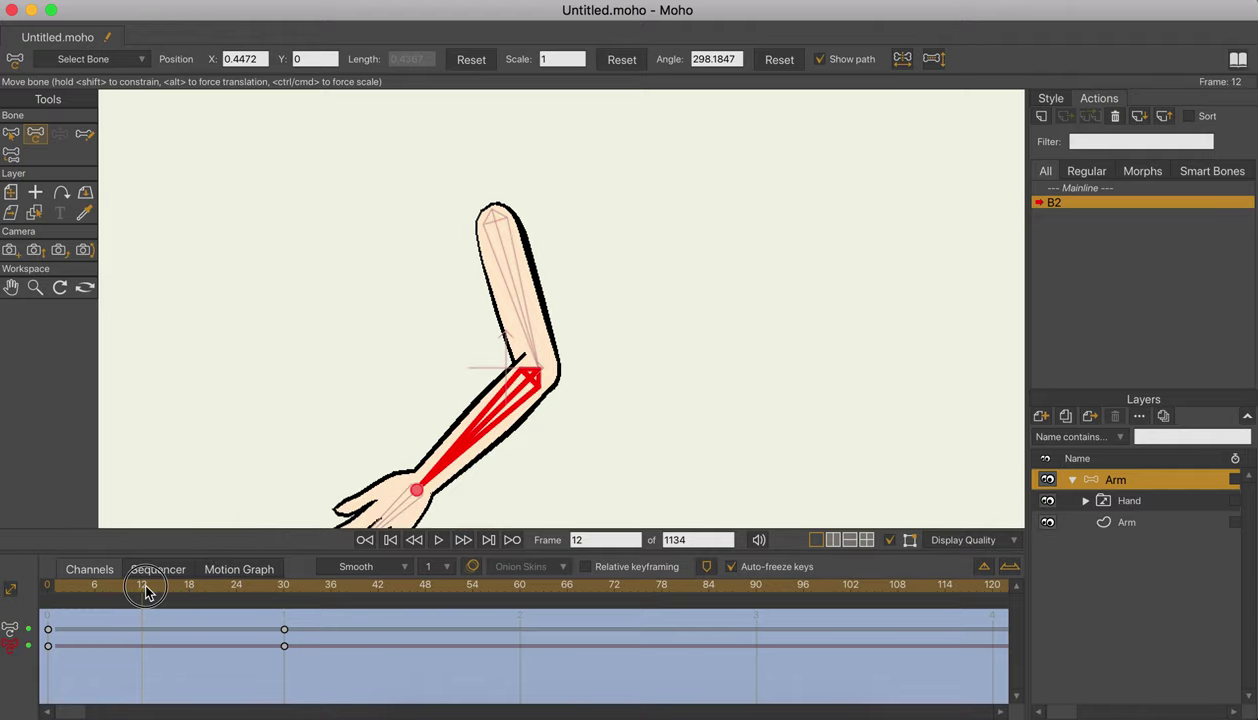
{"action": "scroll", "coordinate": [512, 417], "scroll_direction": "up", "scroll_amount": 8}
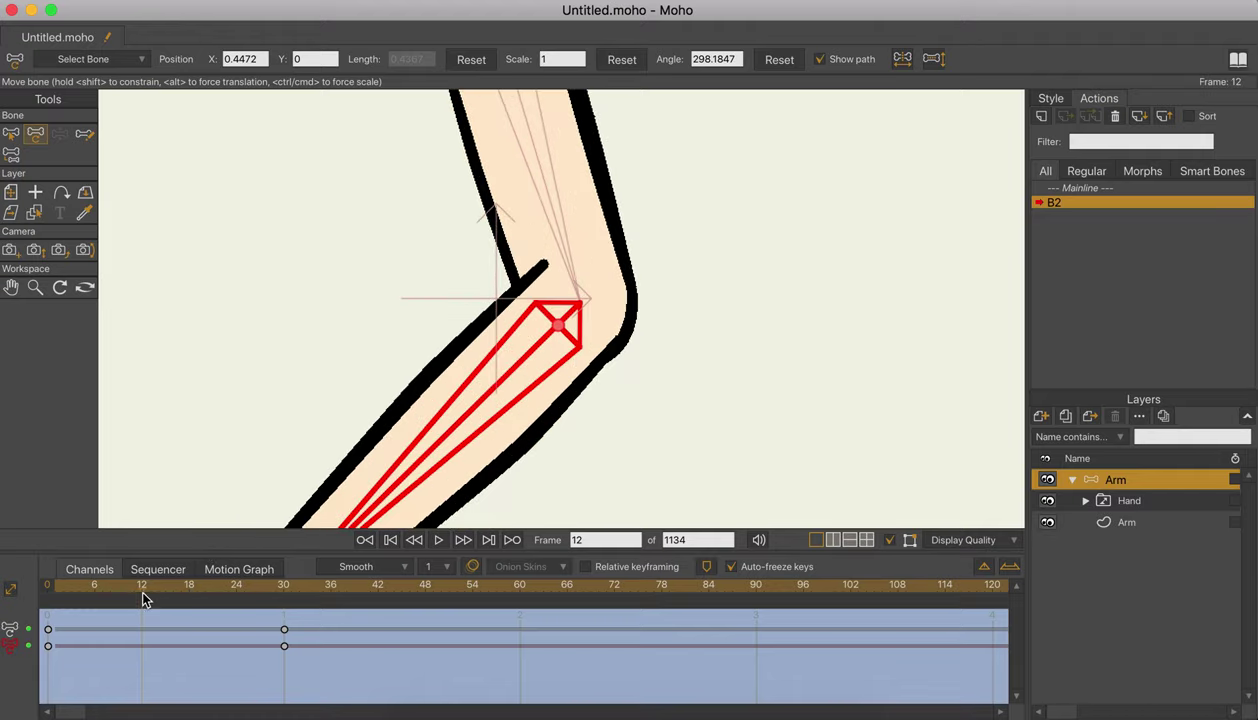
{"action": "left_click_drag", "start_coordinate": [143, 597], "coordinate": [173, 592]}
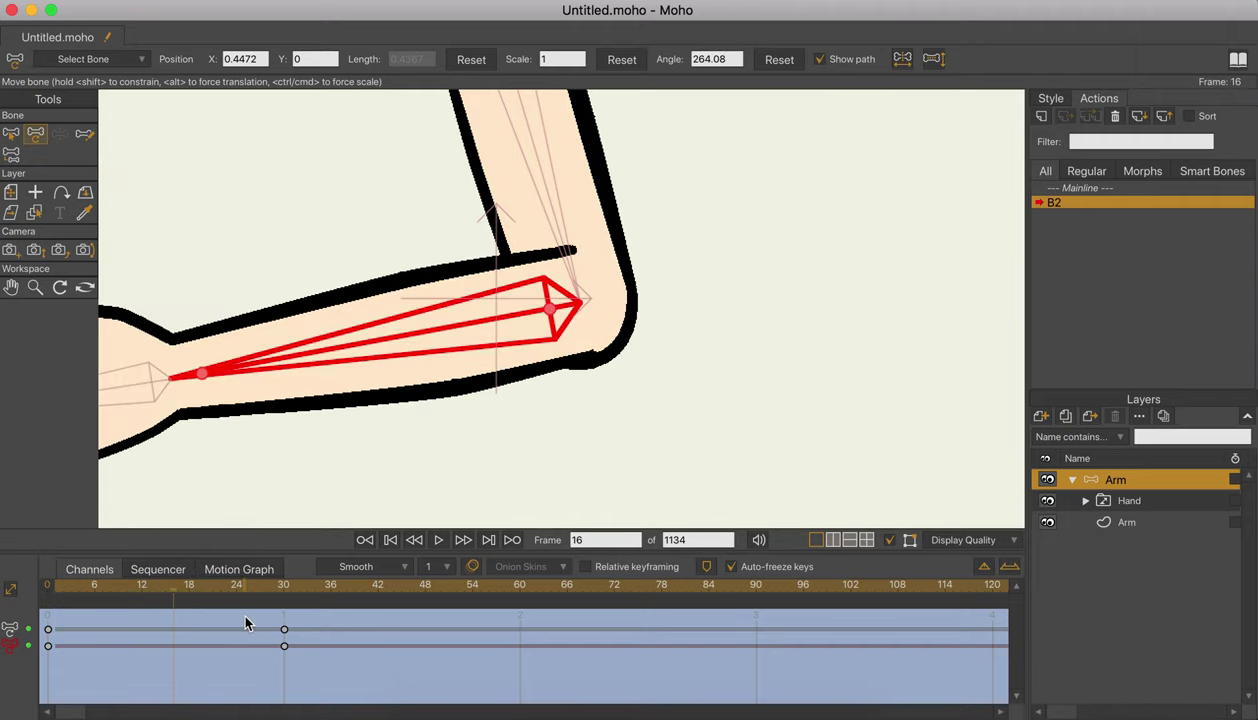
{"action": "left_click_drag", "start_coordinate": [253, 619], "coordinate": [305, 668]}
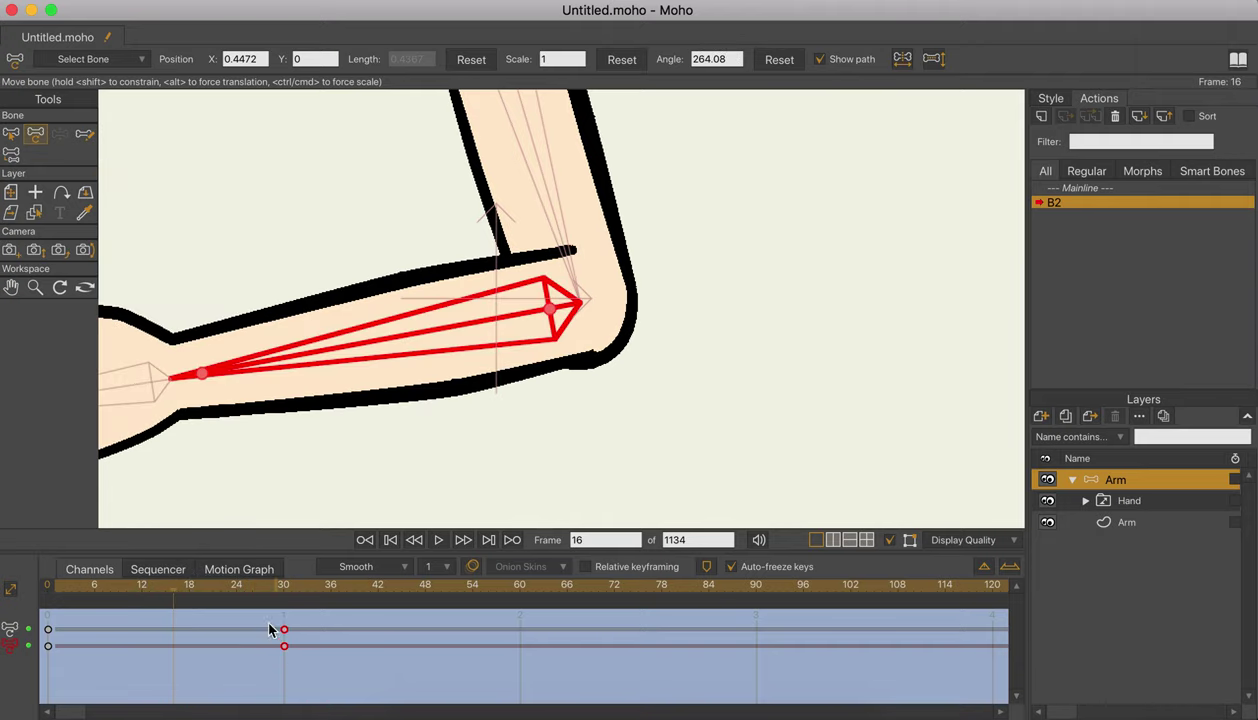
{"action": "left_click", "coordinate": [168, 594]}
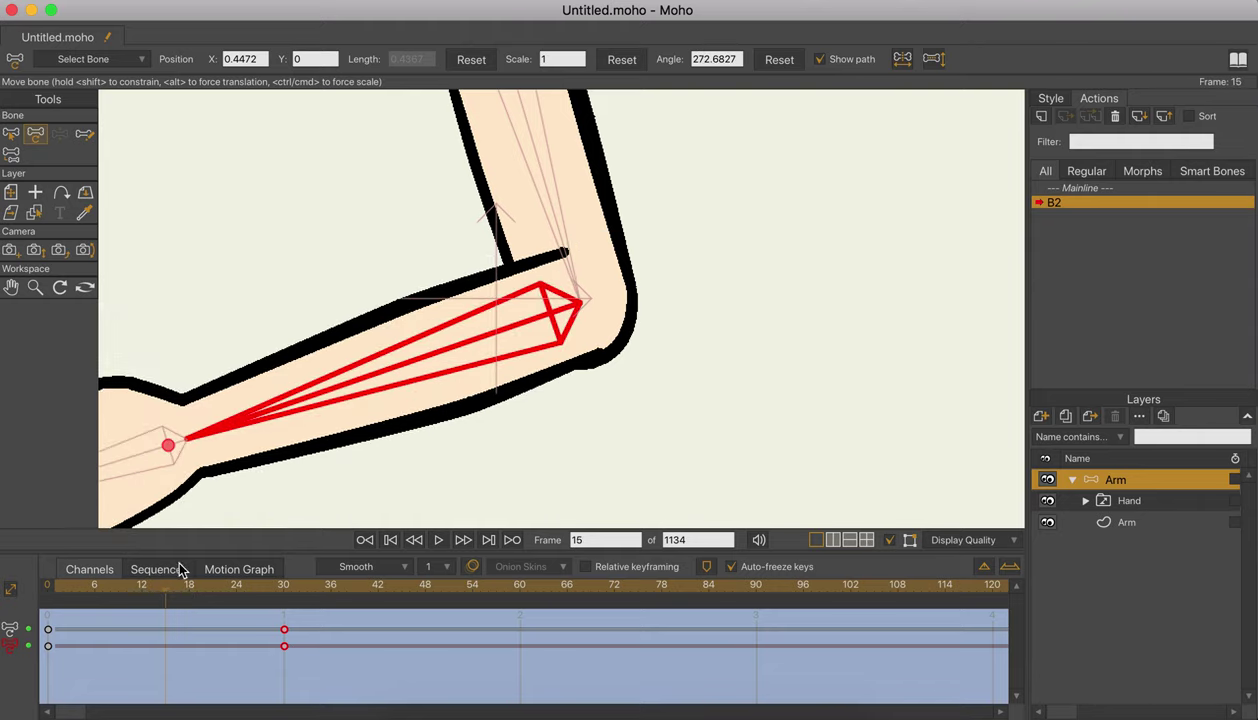
{"action": "left_click", "coordinate": [171, 594]}
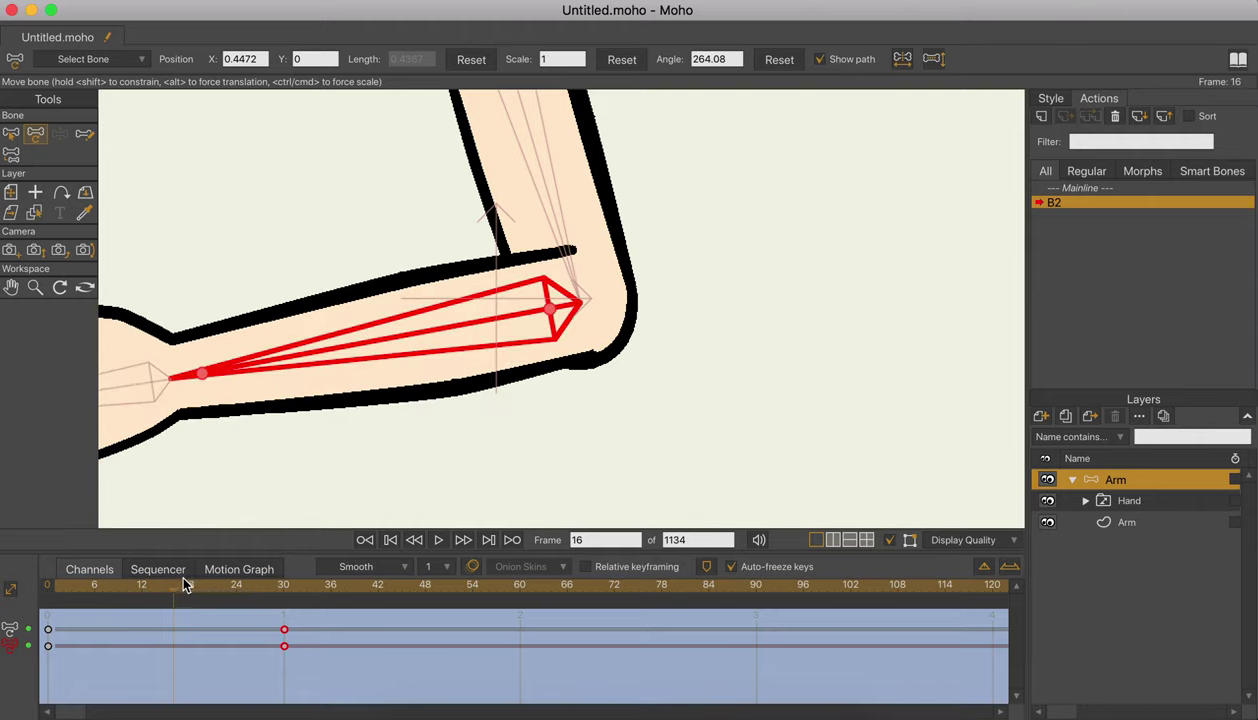
{"action": "left_click", "coordinate": [183, 586]}
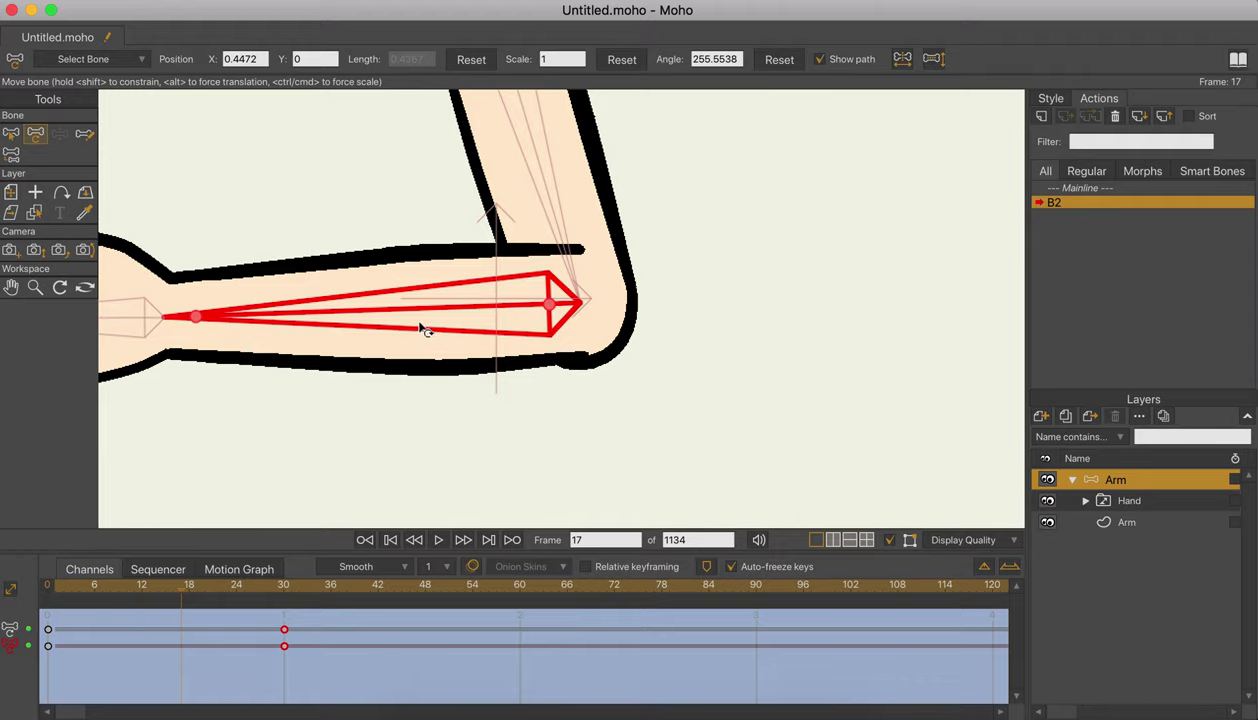
In the Arm vector layer at frame 17, move the forearm's lower elbow point onto the upper arm's outline.
{"action": "left_click", "coordinate": [1140, 523]}
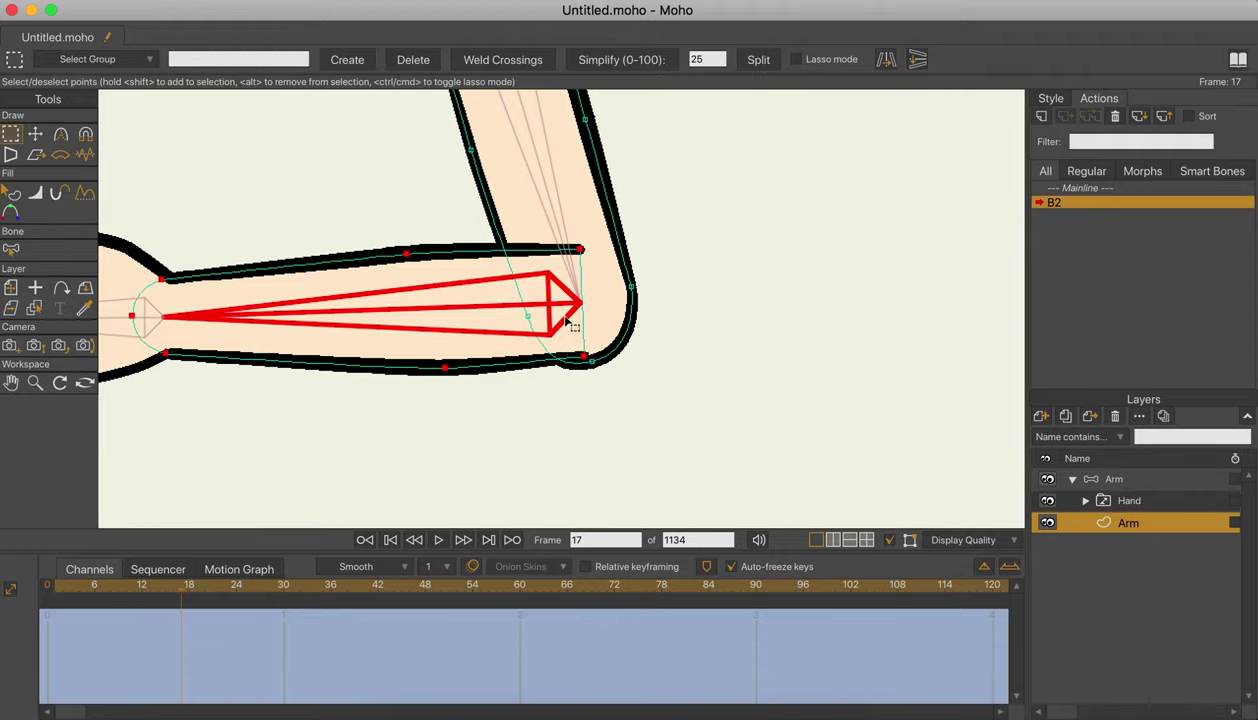
{"action": "left_click", "coordinate": [35, 134]}
{"action": "left_click_drag", "start_coordinate": [585, 357], "coordinate": [586, 362]}
{"action": "scroll", "coordinate": [572, 339], "scroll_direction": "up", "scroll_amount": 3}
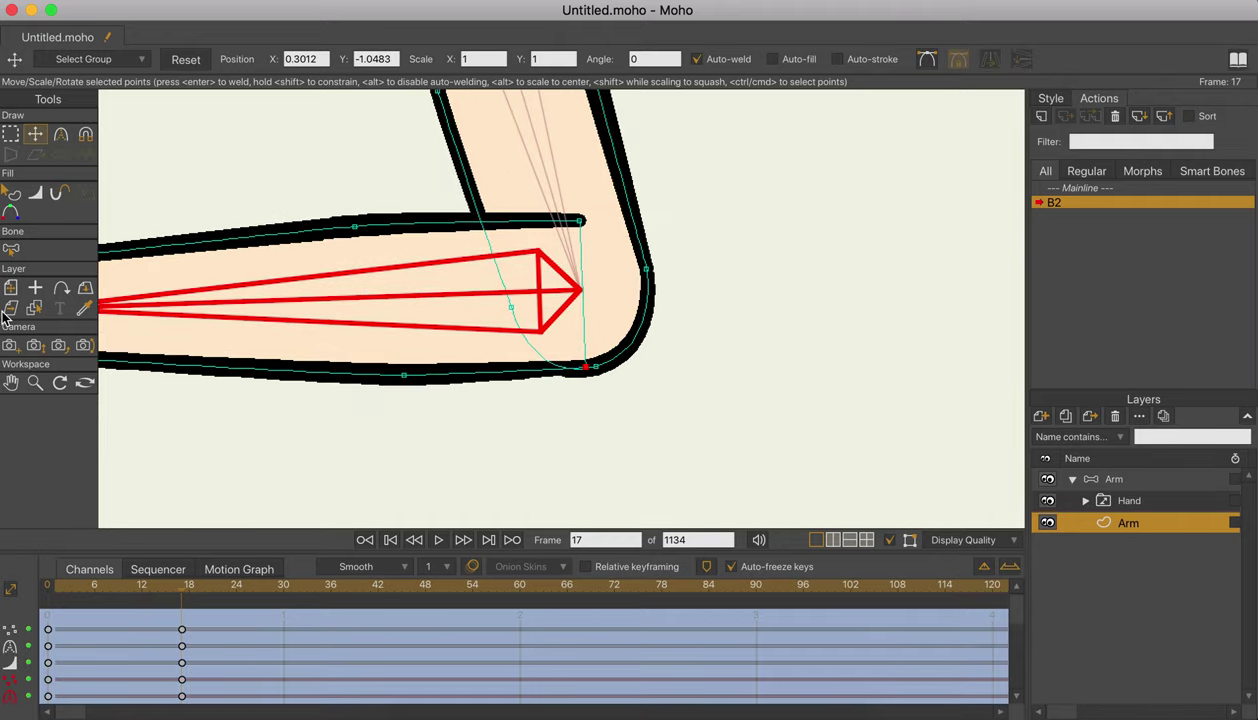
Check the line widths of the two adjacent lower elbow points and nudge the forearm's point to meet the outline.
{"action": "left_click", "coordinate": [35, 192]}
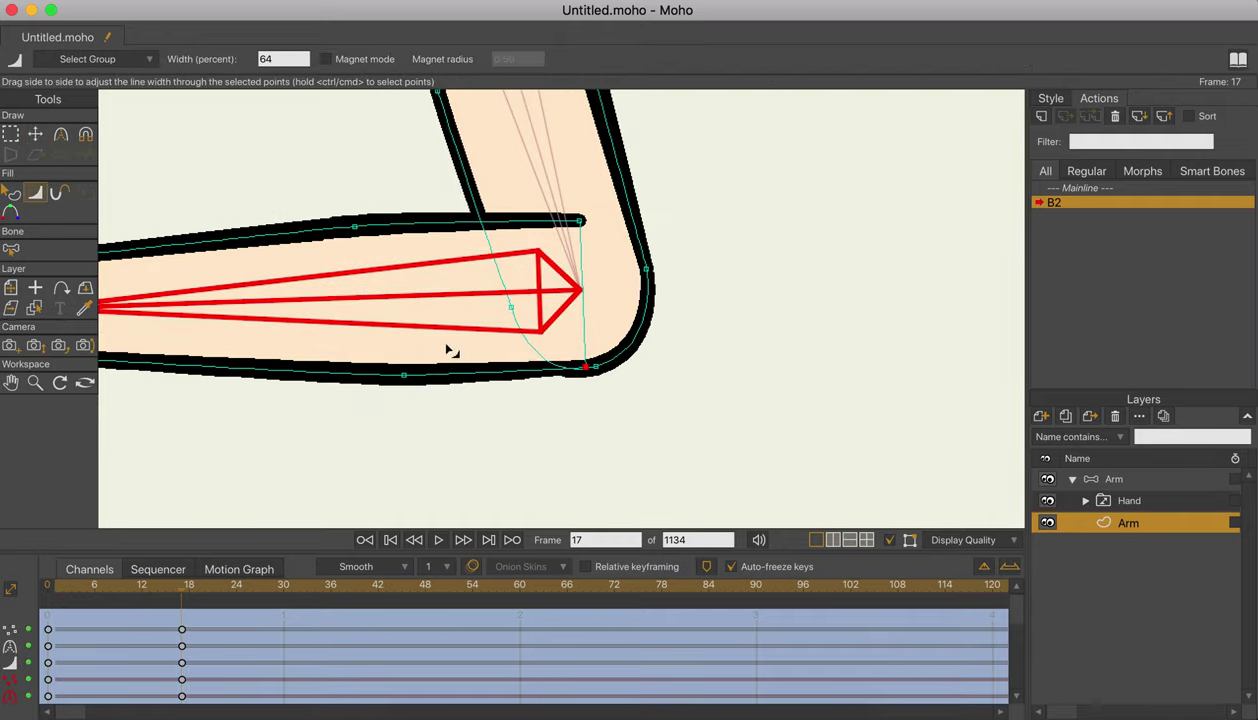
{"action": "left_click", "coordinate": [595, 367]}
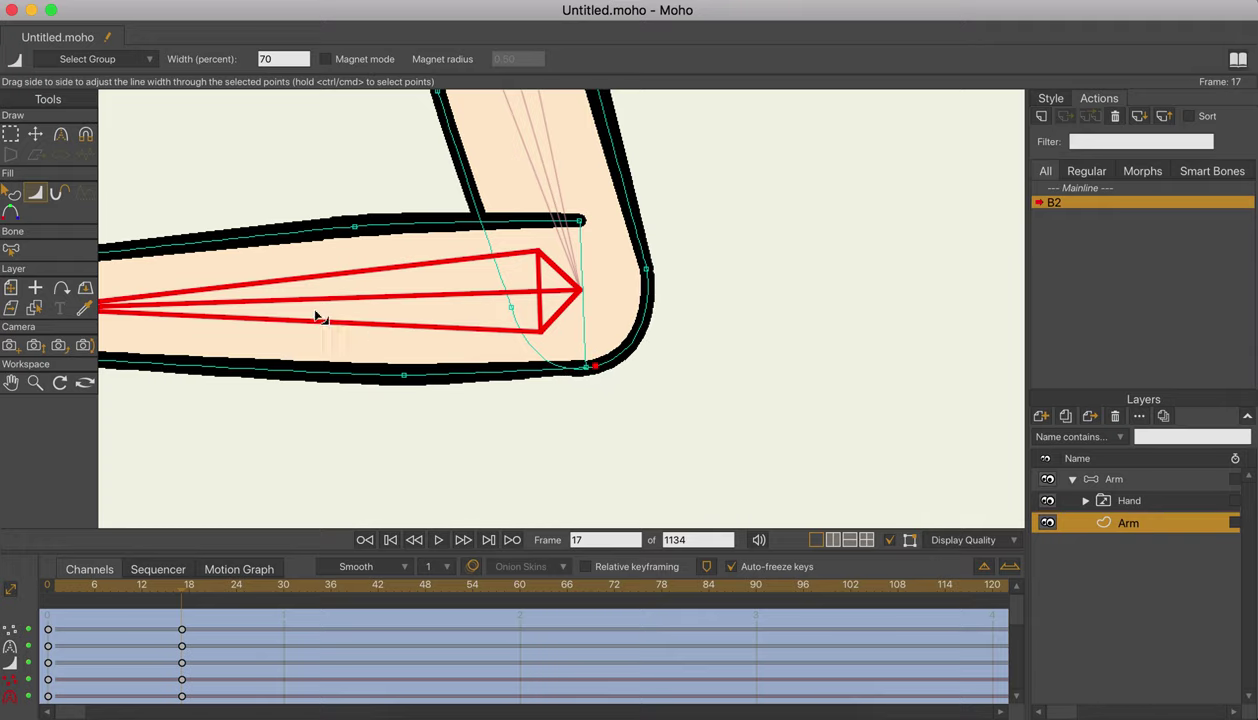
{"action": "key", "text": "q"}
{"action": "key", "text": "t"}
{"action": "left_click_drag", "start_coordinate": [584, 367], "coordinate": [585, 370]}
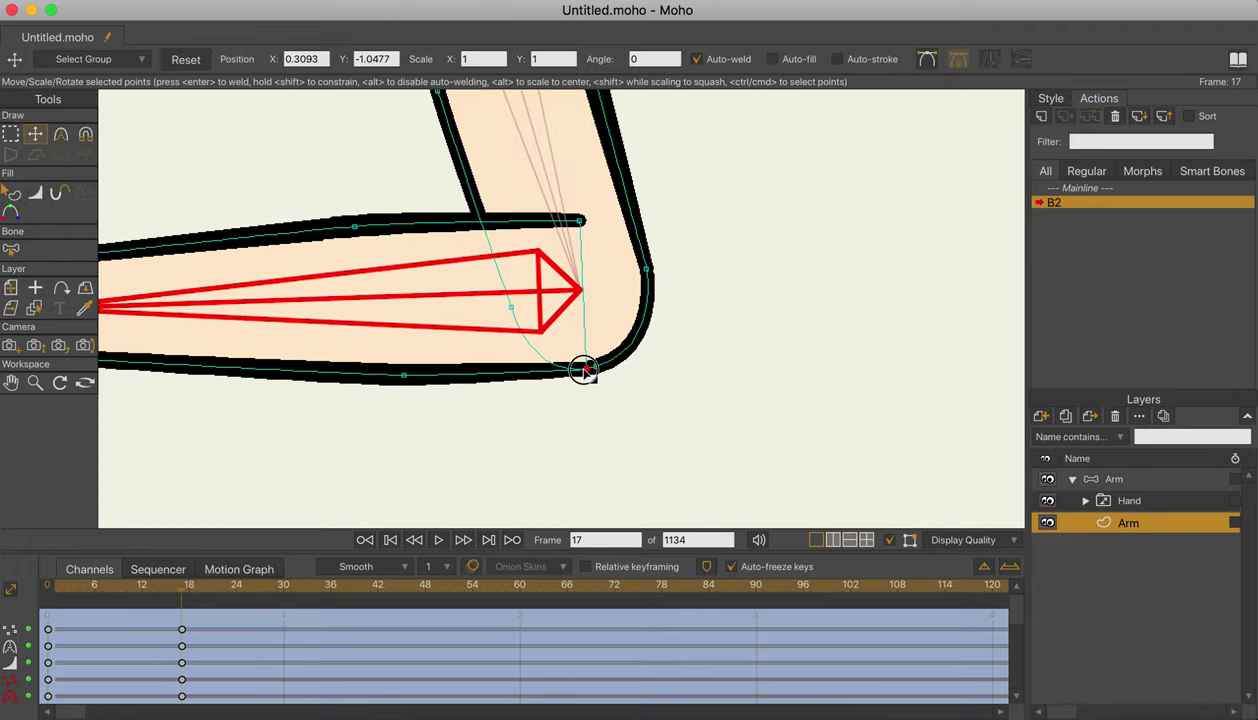
{"action": "key", "text": "q"}
{"action": "key", "text": "t"}
At frame 17, pull the forearm's inner elbow point back to the crease with the upper arm and fine-tune the elbow points.
{"action": "left_click_drag", "start_coordinate": [581, 220], "coordinate": [520, 220]}
{"action": "left_click_drag", "start_coordinate": [336, 231], "coordinate": [499, 249]}
{"action": "scroll", "coordinate": [490, 271], "scroll_direction": "down", "scroll_amount": 2}
{"action": "scroll", "coordinate": [490, 270], "scroll_direction": "down", "scroll_amount": 1}
{"action": "left_click_drag", "start_coordinate": [532, 393], "coordinate": [510, 419]}
{"action": "scroll", "coordinate": [520, 396], "scroll_direction": "down", "scroll_amount": 2}
{"action": "scroll", "coordinate": [507, 402], "scroll_direction": "down", "scroll_amount": 1}
{"action": "left_click_drag", "start_coordinate": [511, 337], "coordinate": [511, 336]}
{"action": "left_click_drag", "start_coordinate": [597, 323], "coordinate": [593, 321]}
{"action": "key", "text": "q"}
{"action": "scroll", "coordinate": [554, 364], "scroll_direction": "down", "scroll_amount": 3}
At frame 9 of the B2 action, move the forearm's outer and inner elbow points into line with the upper arm's outline.
{"action": "left_click_drag", "start_coordinate": [157, 586], "coordinate": [122, 597]}
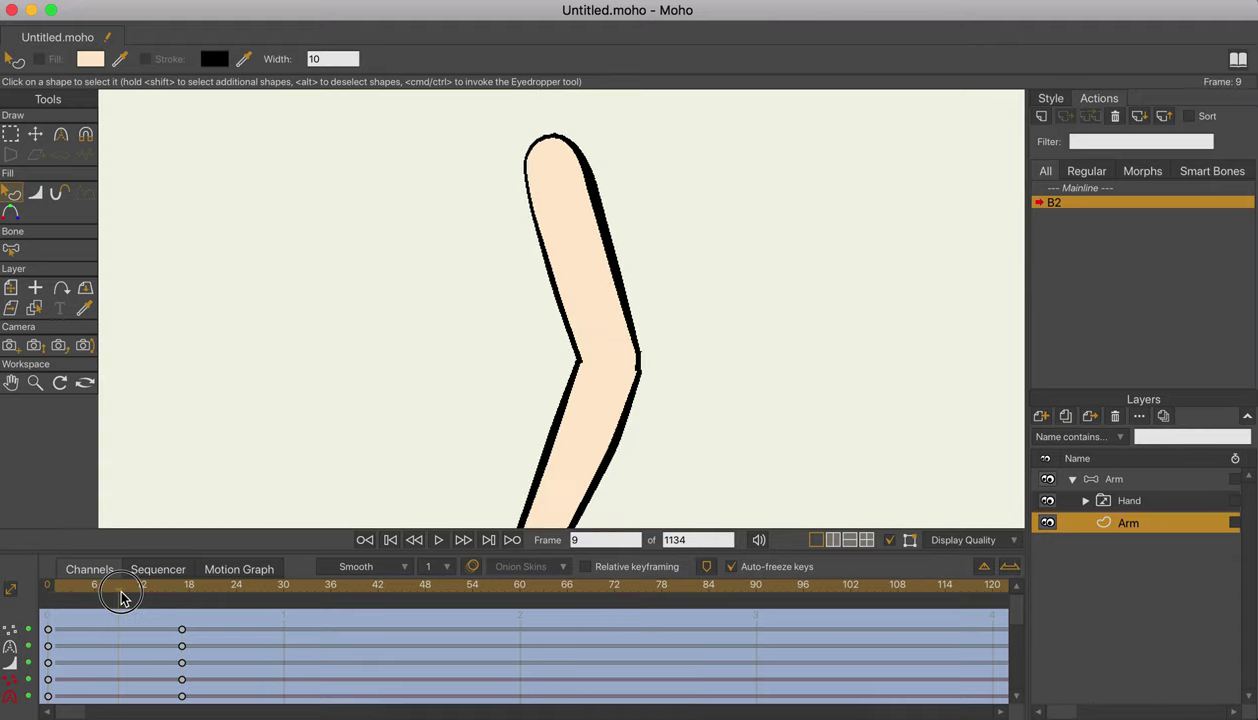
{"action": "scroll", "coordinate": [618, 357], "scroll_direction": "up", "scroll_amount": 5}
{"action": "key", "text": "t"}
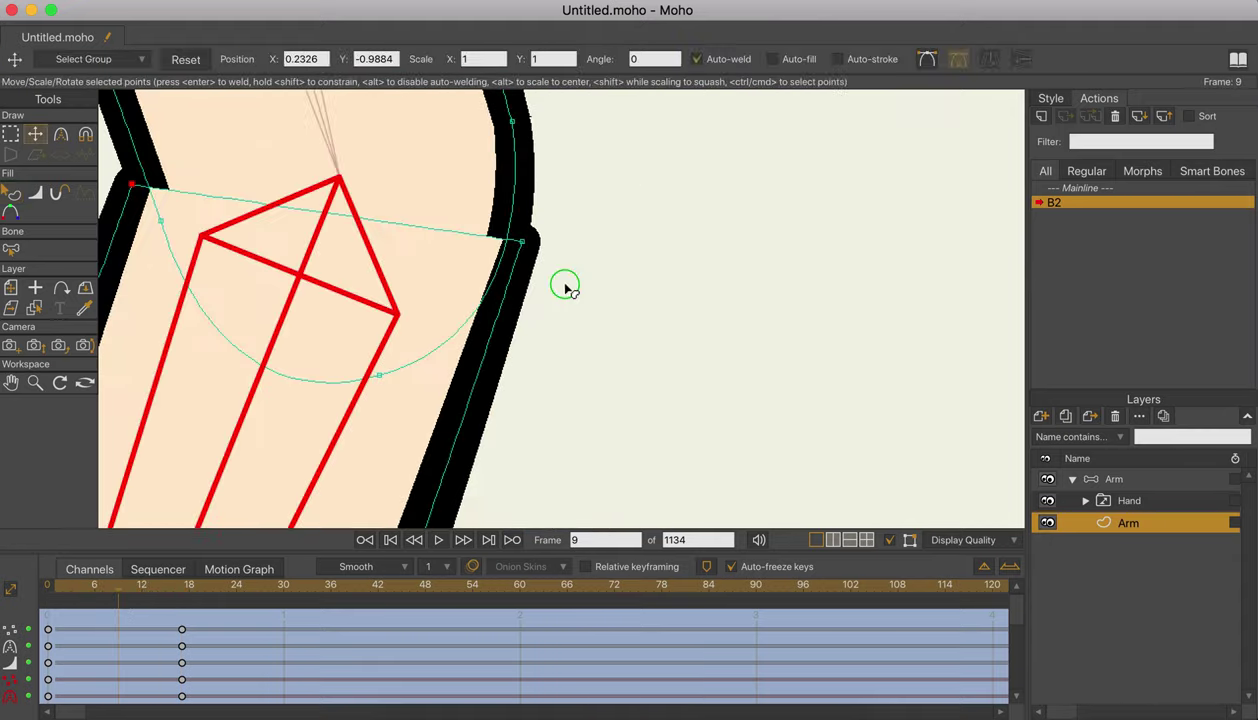
{"action": "left_click_drag", "start_coordinate": [565, 285], "coordinate": [694, 375]}
{"action": "left_click_drag", "start_coordinate": [652, 333], "coordinate": [636, 328]}
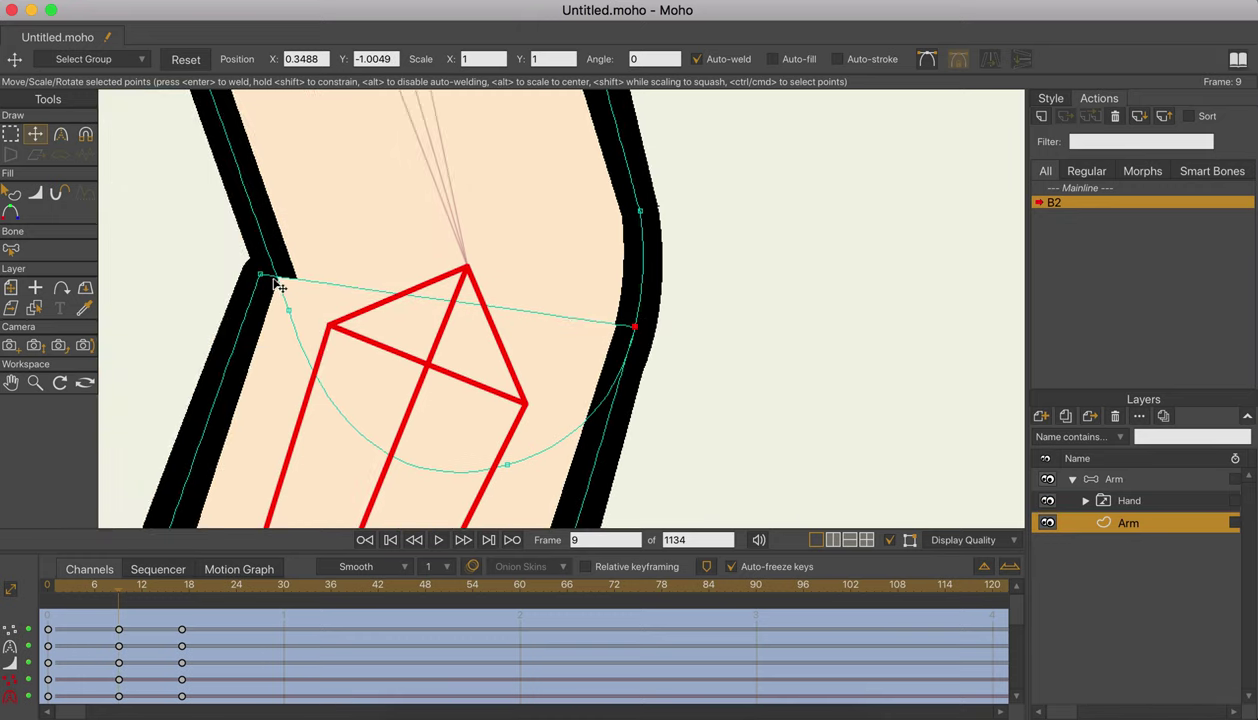
{"action": "left_click_drag", "start_coordinate": [274, 279], "coordinate": [294, 277]}
{"action": "key", "text": "q"}
{"action": "scroll", "coordinate": [305, 315], "scroll_direction": "down", "scroll_amount": 5}
{"action": "left_click", "coordinate": [374, 319]}
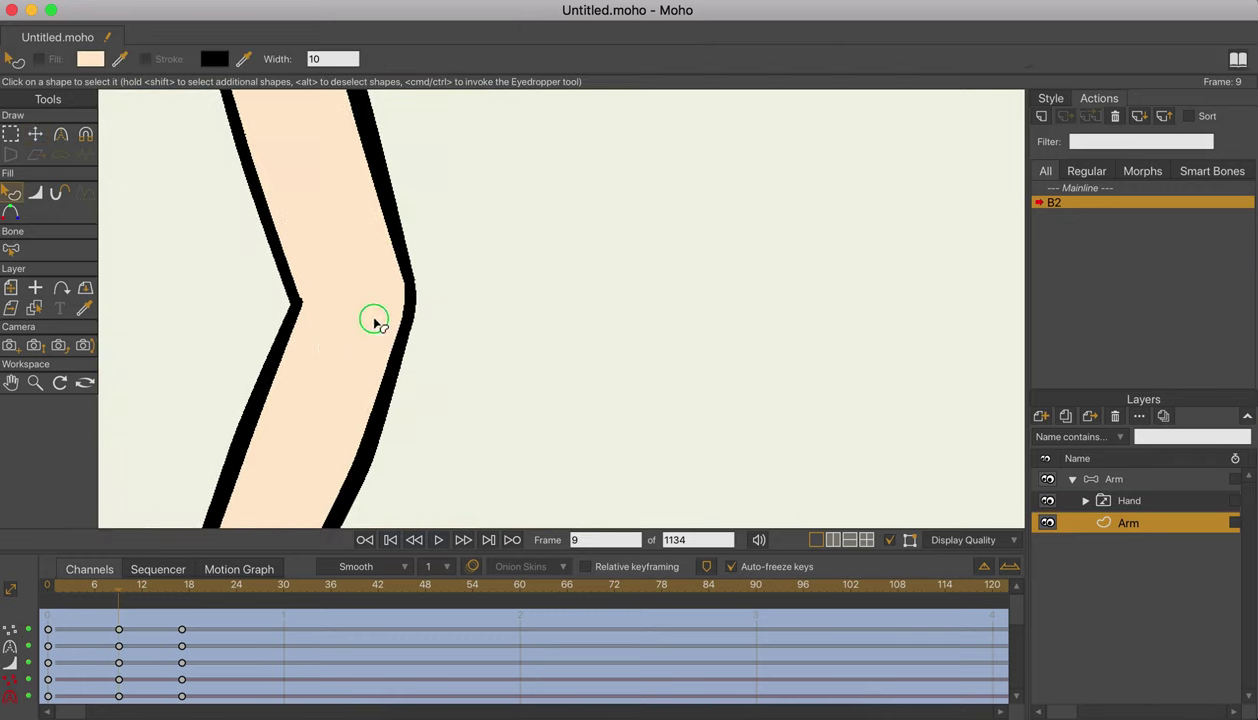
At frame 30, reposition the forearm's two elbow points and inner-side point to smooth the elbow and shorten the crease line.
{"action": "scroll", "coordinate": [375, 322], "scroll_direction": "left", "scroll_amount": 4}
{"action": "scroll", "coordinate": [375, 322], "scroll_direction": "down", "scroll_amount": 1}
{"action": "left_click_drag", "start_coordinate": [75, 597], "coordinate": [113, 600]}
{"action": "left_click_drag", "start_coordinate": [138, 601], "coordinate": [288, 597]}
{"action": "key", "text": "t"}
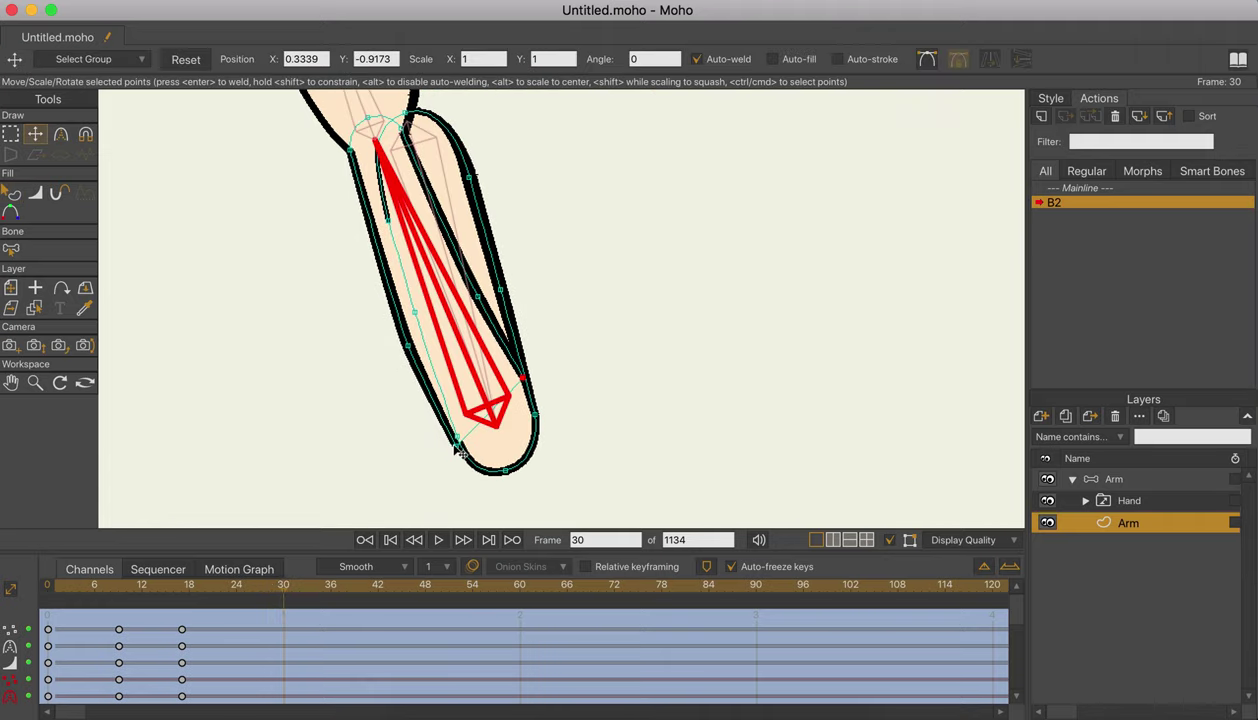
{"action": "left_click", "coordinate": [461, 444]}
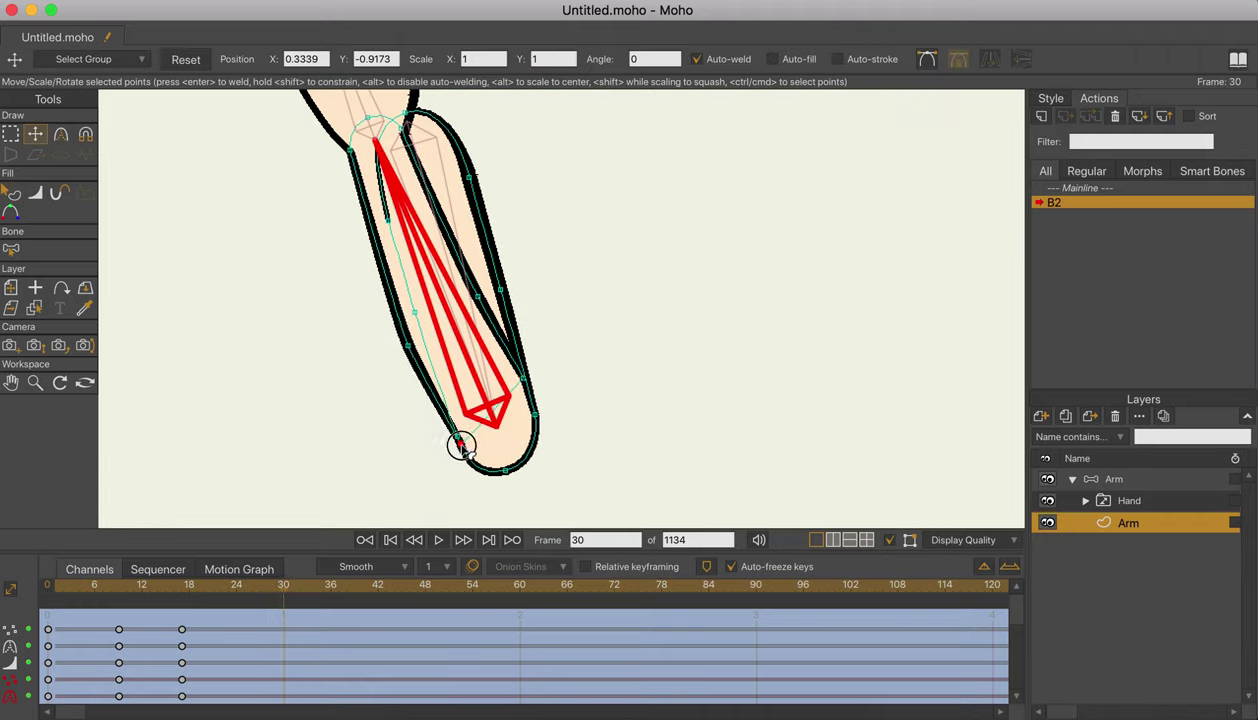
{"action": "left_click", "coordinate": [511, 380]}
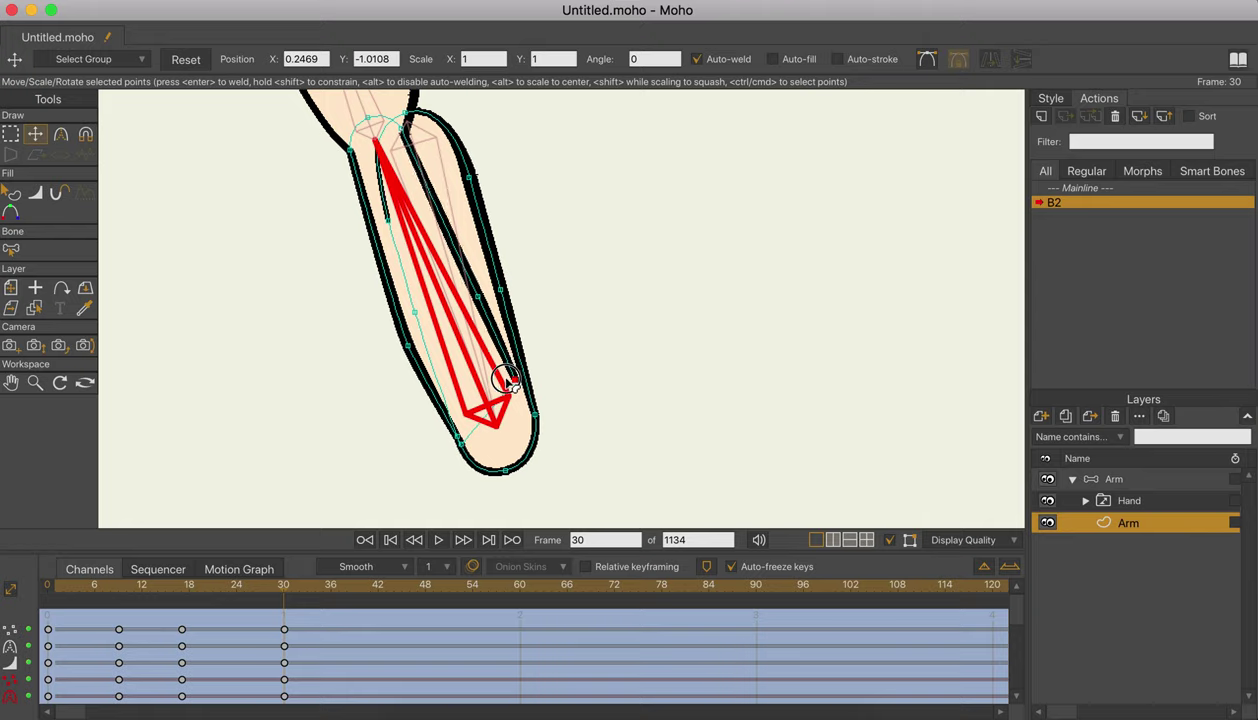
{"action": "left_click_drag", "start_coordinate": [468, 301], "coordinate": [470, 300]}
{"action": "left_click_drag", "start_coordinate": [506, 379], "coordinate": [498, 362]}
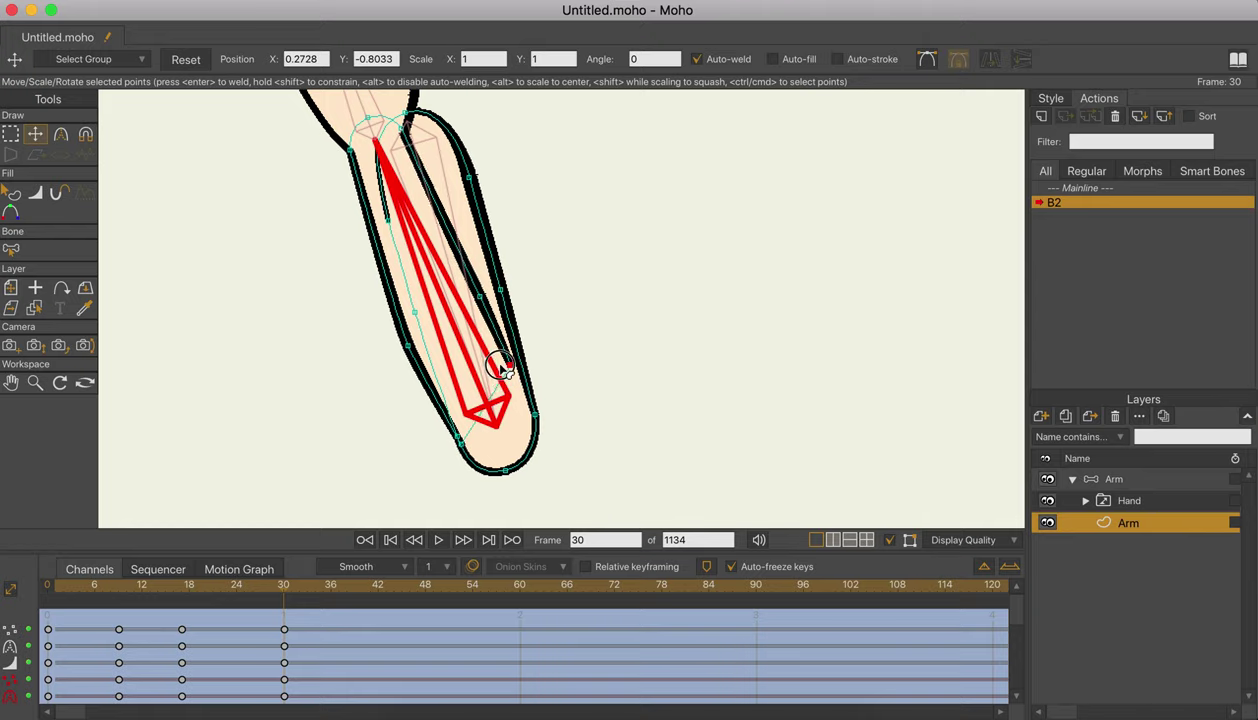
{"action": "left_click_drag", "start_coordinate": [407, 346], "coordinate": [359, 406]}
{"action": "key", "text": "q"}
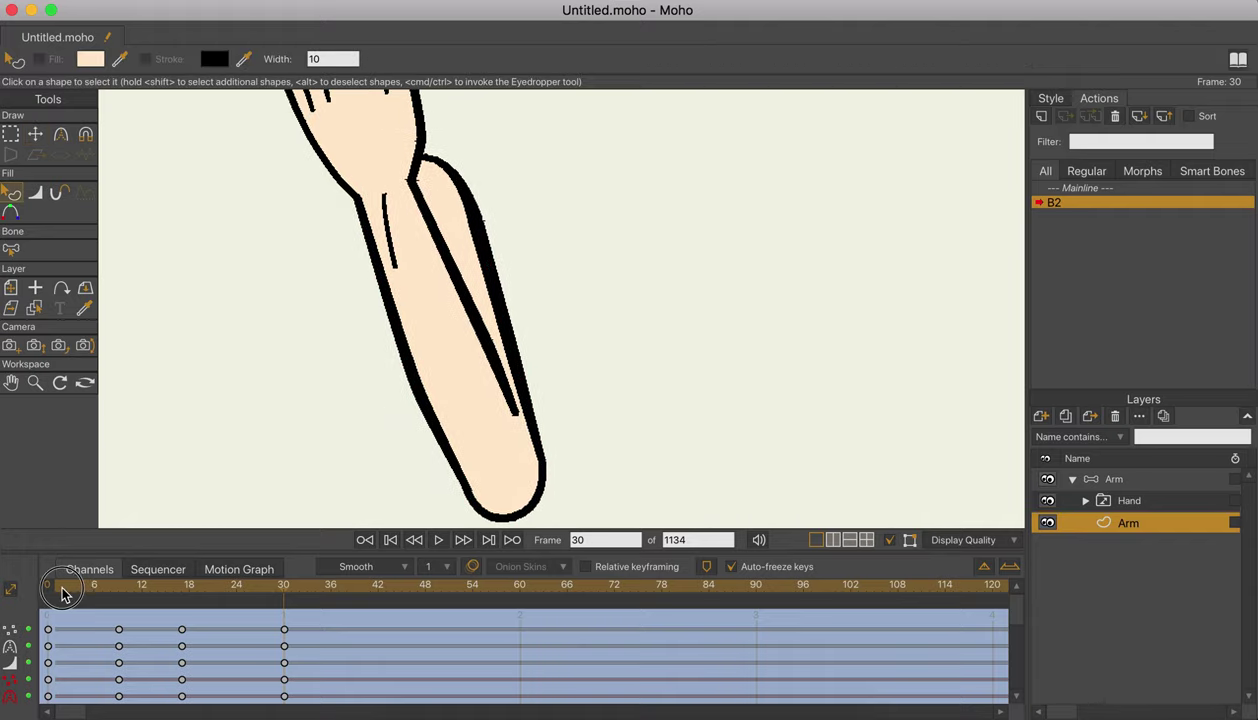
At frame 0, delete the extra shape overlapping the upper arm's outline.
{"action": "left_click", "coordinate": [58, 591]}
{"action": "left_click", "coordinate": [423, 270]}
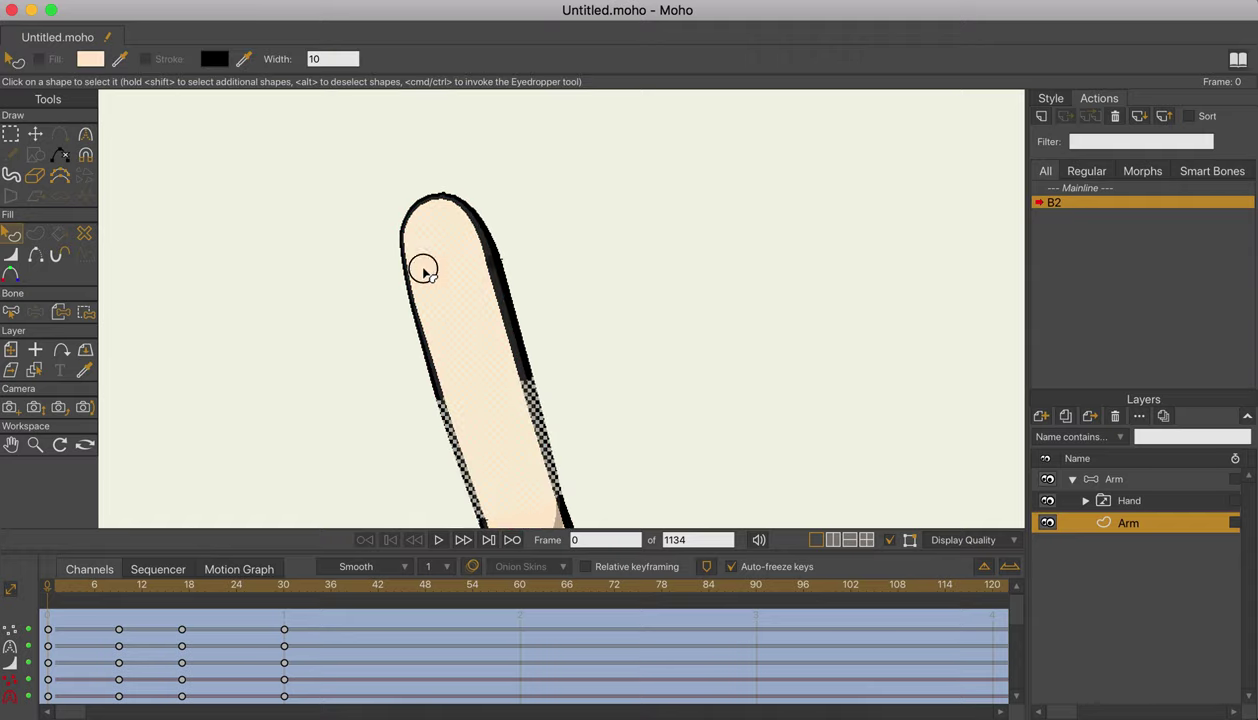
{"action": "scroll", "coordinate": [412, 277], "scroll_direction": "up", "scroll_amount": 5}
{"action": "scroll", "coordinate": [411, 301], "scroll_direction": "down", "scroll_amount": 3}
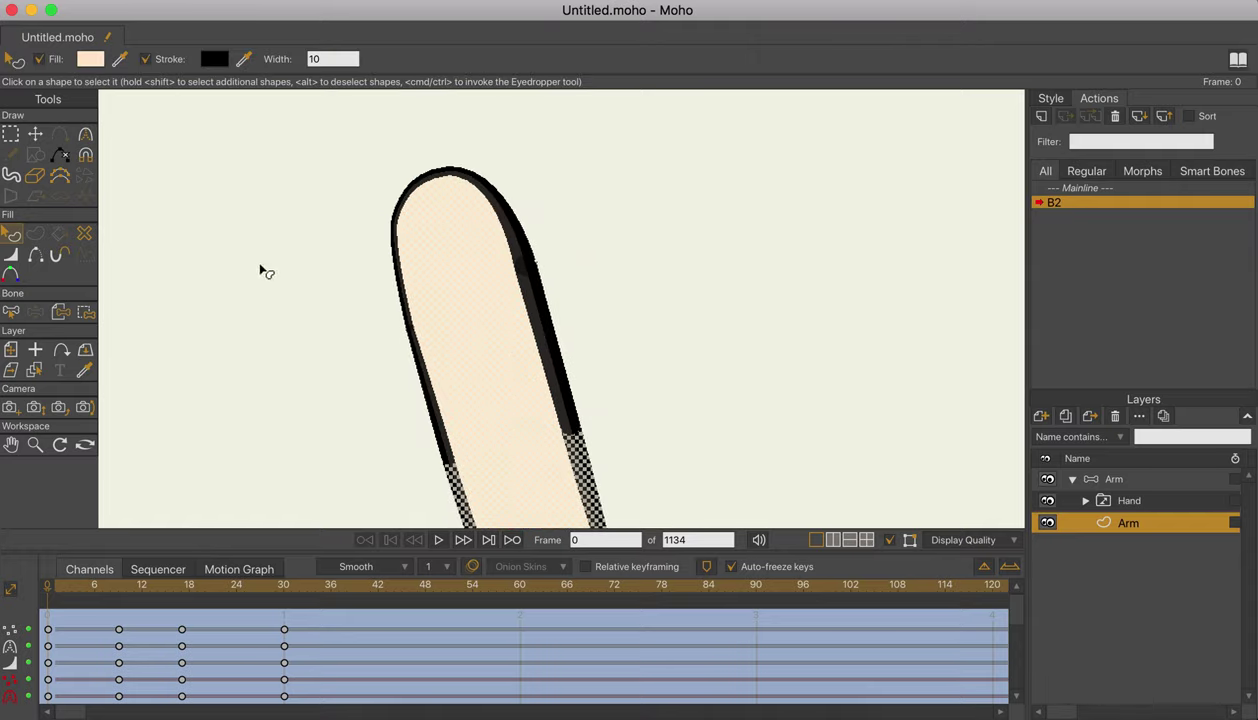
{"action": "left_click", "coordinate": [87, 236]}
{"action": "left_click", "coordinate": [522, 262]}
{"action": "left_click_drag", "start_coordinate": [608, 282], "coordinate": [618, 241]}
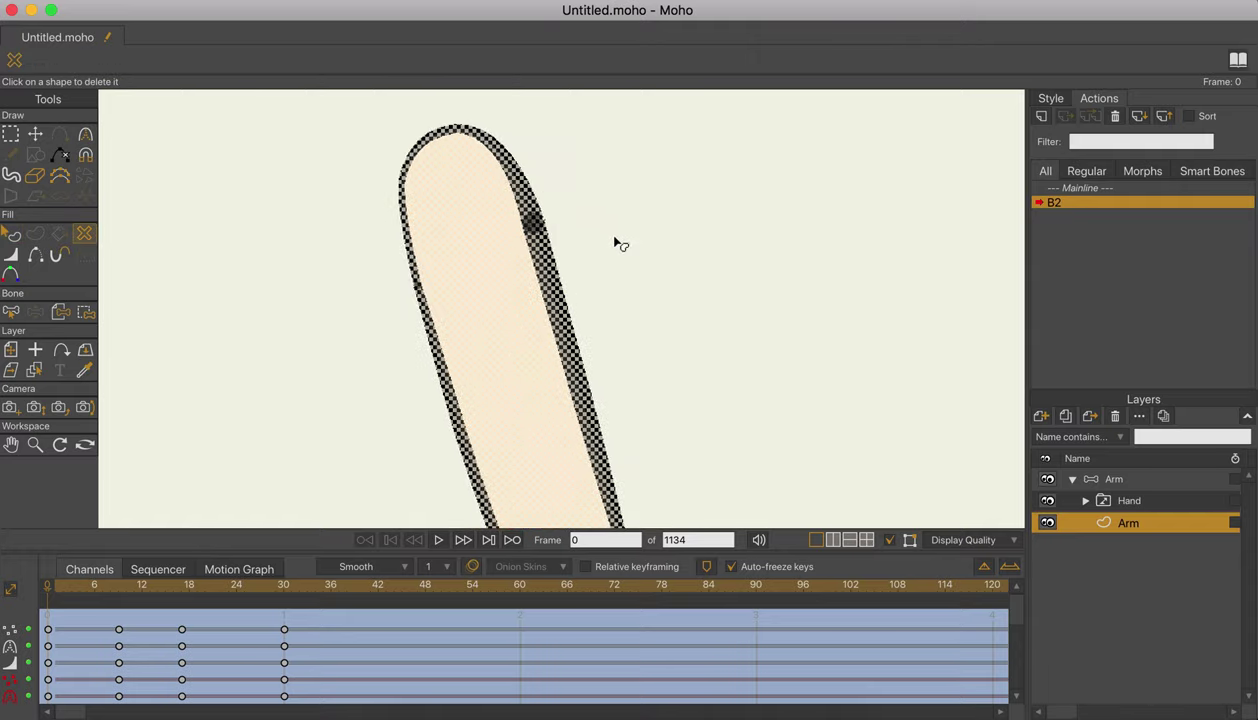
{"action": "key", "text": "q"}
Scrub the B2 action from its start to frame 30 to check the full elbow bend.
{"action": "left_click", "coordinate": [645, 328]}
{"action": "left_click_drag", "start_coordinate": [645, 328], "coordinate": [643, 258]}
{"action": "scroll", "coordinate": [620, 240], "scroll_direction": "down", "scroll_amount": 2}
{"action": "left_click_drag", "start_coordinate": [67, 587], "coordinate": [285, 585]}
{"action": "scroll", "coordinate": [366, 469], "scroll_direction": "down", "scroll_amount": 4}
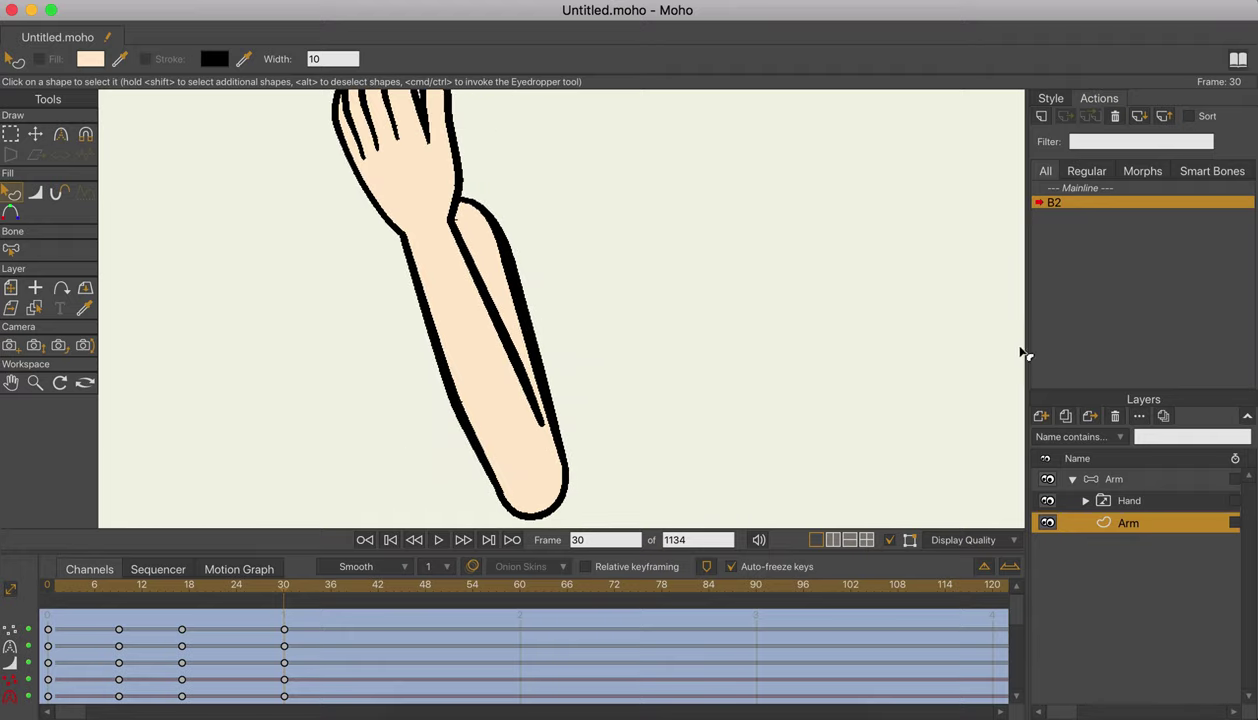
Return to the mainline, select the Arm bone layer and create a second smart bone action named B2 2 for the forearm bone.
{"action": "double_click", "coordinate": [1089, 189]}
{"action": "left_click", "coordinate": [1110, 479]}
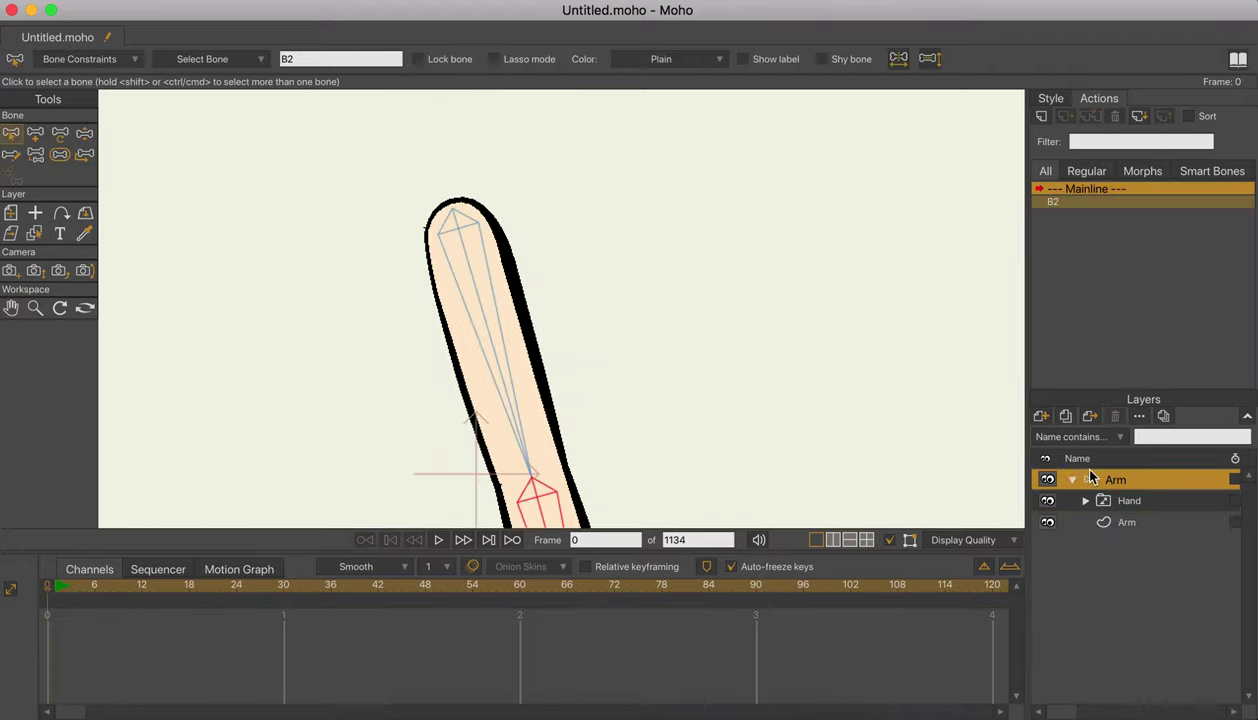
{"action": "left_click_drag", "start_coordinate": [648, 314], "coordinate": [650, 266]}
{"action": "left_click_drag", "start_coordinate": [619, 297], "coordinate": [621, 264]}
{"action": "scroll", "coordinate": [621, 303], "scroll_direction": "down", "scroll_amount": 2}
{"action": "left_click_drag", "start_coordinate": [629, 316], "coordinate": [620, 269]}
{"action": "scroll", "coordinate": [625, 276], "scroll_direction": "down", "scroll_amount": 4}
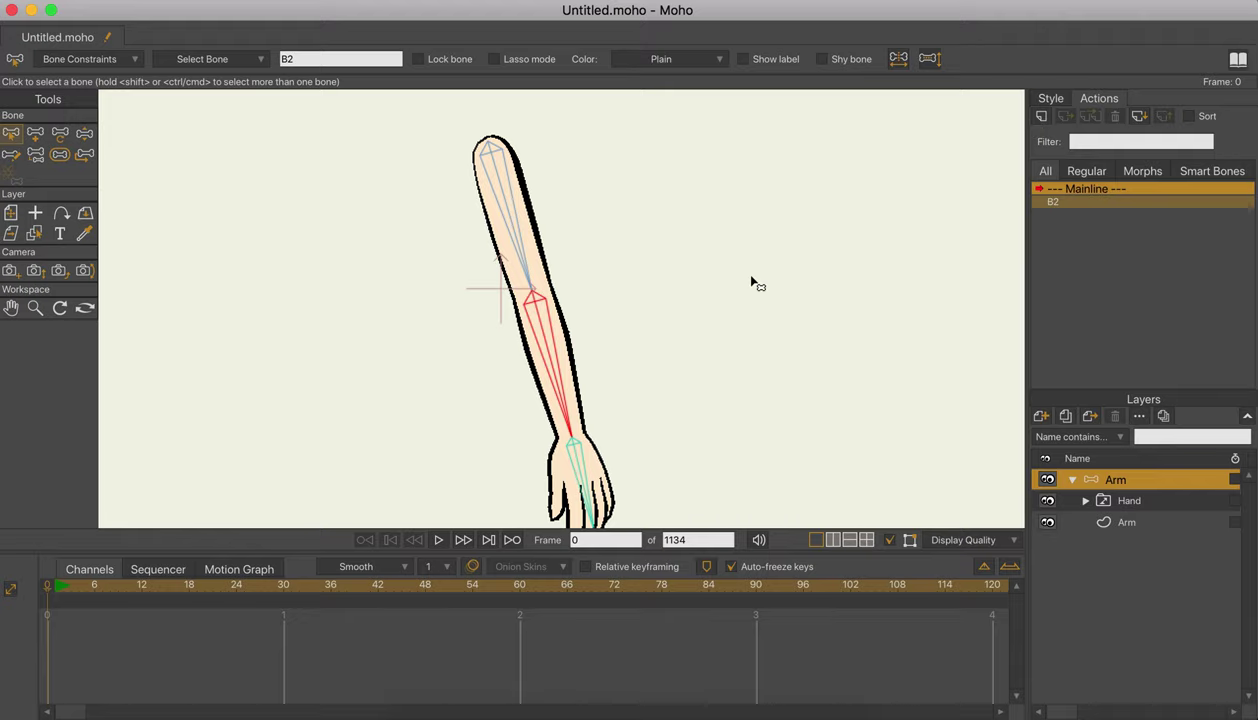
{"action": "left_click_drag", "start_coordinate": [745, 274], "coordinate": [704, 233]}
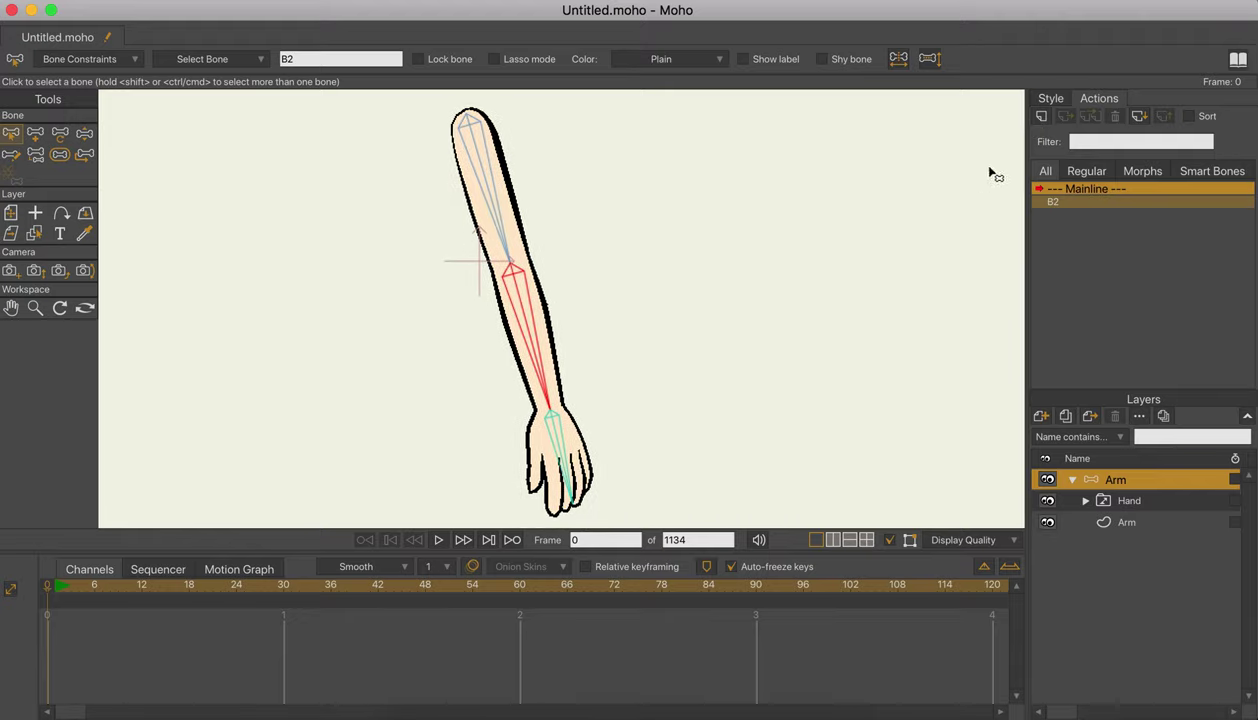
{"action": "left_click", "coordinate": [1042, 118]}
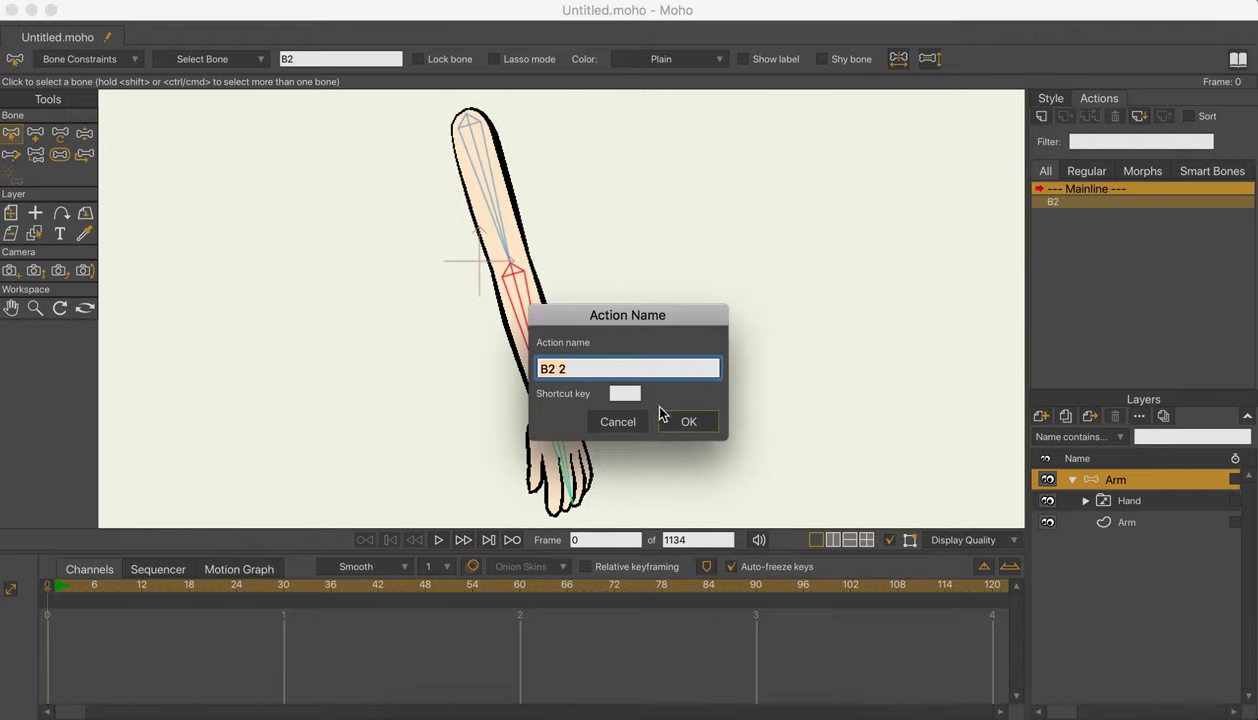
{"action": "left_click", "coordinate": [691, 425]}
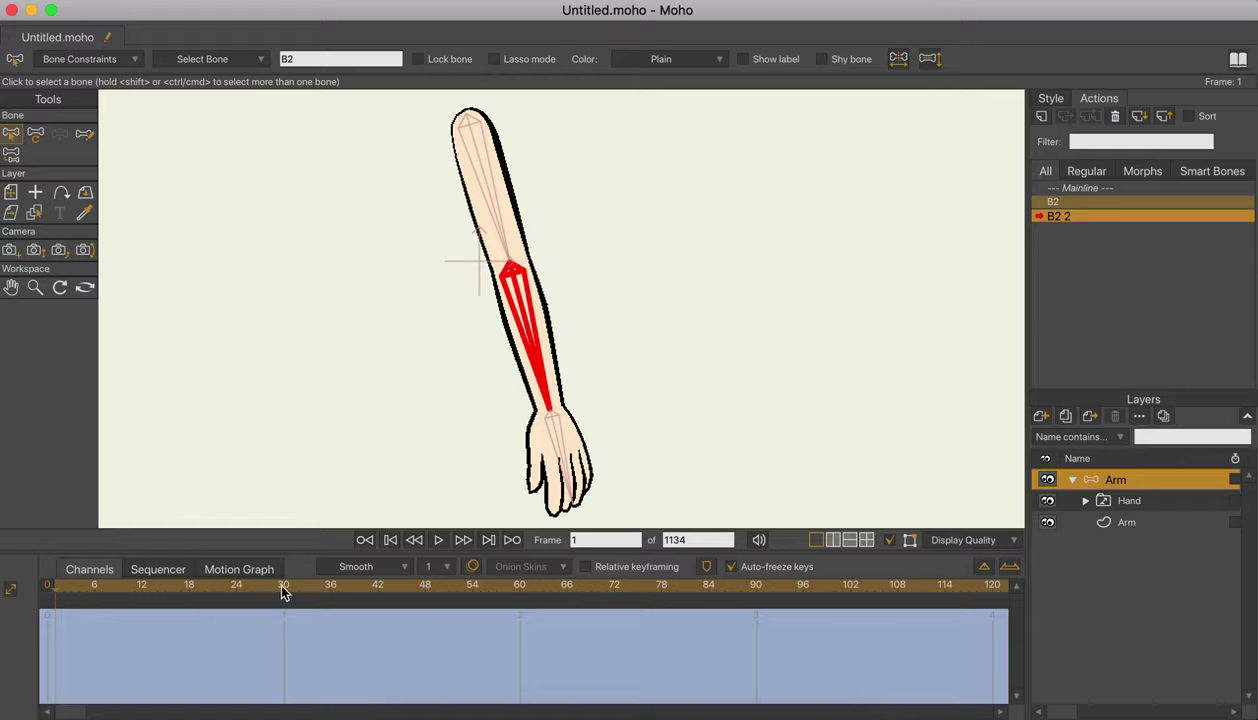
At frame 30 of B2 2, rotate the forearm bone to about 534 degrees so it folds up over the upper arm.
{"action": "key", "text": "t"}
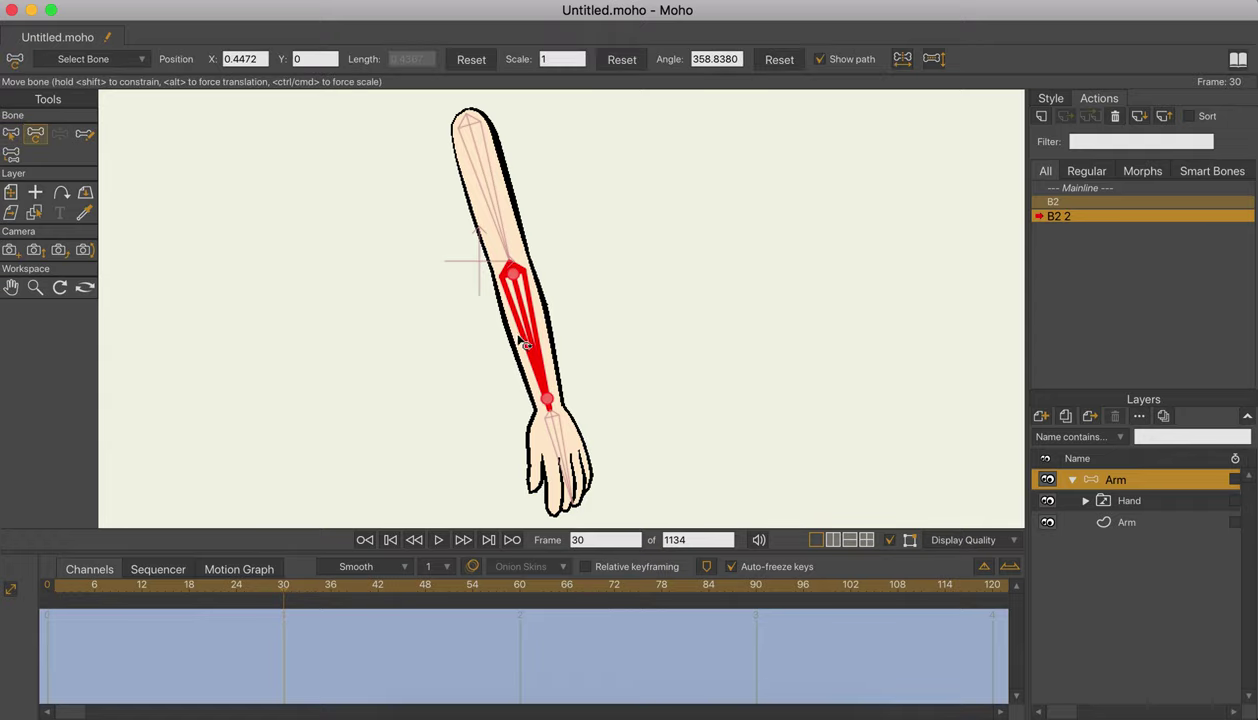
{"action": "left_click_drag", "start_coordinate": [516, 337], "coordinate": [503, 205]}
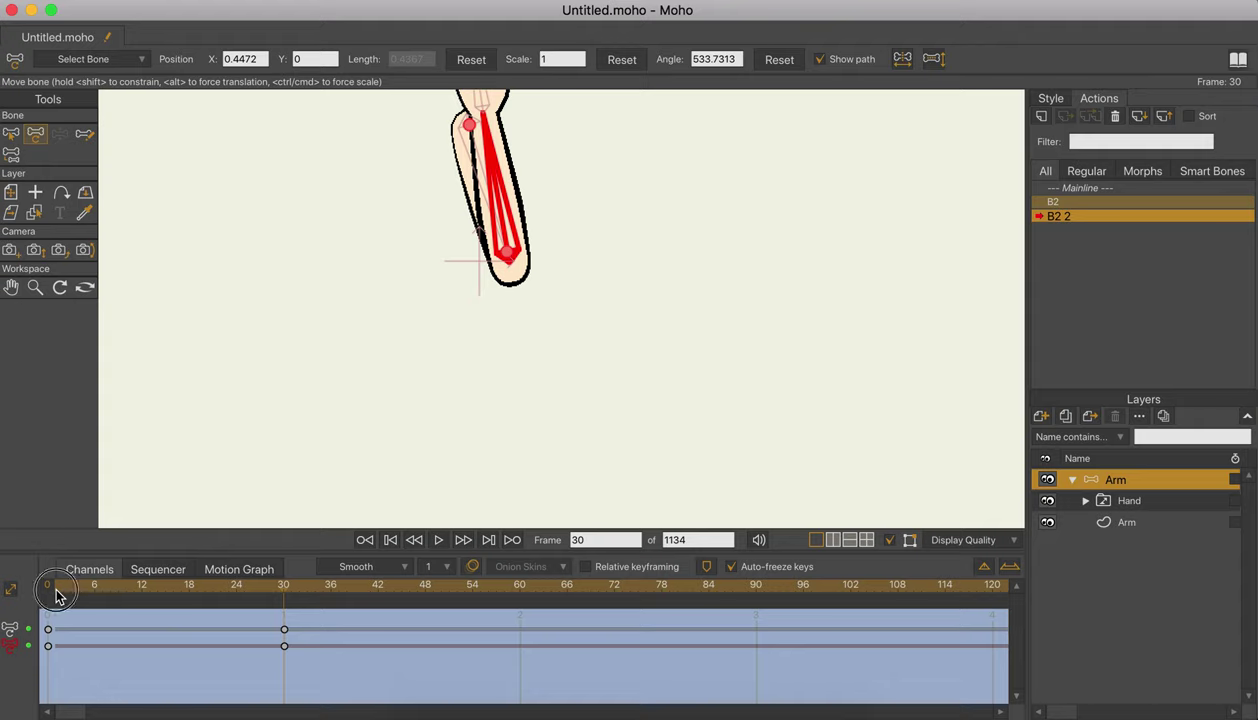
At frame 16, move the forearm's inner elbow point inside the upper arm and pull the point along the forearm's underside slightly outward.
{"action": "left_click_drag", "start_coordinate": [55, 595], "coordinate": [173, 600]}
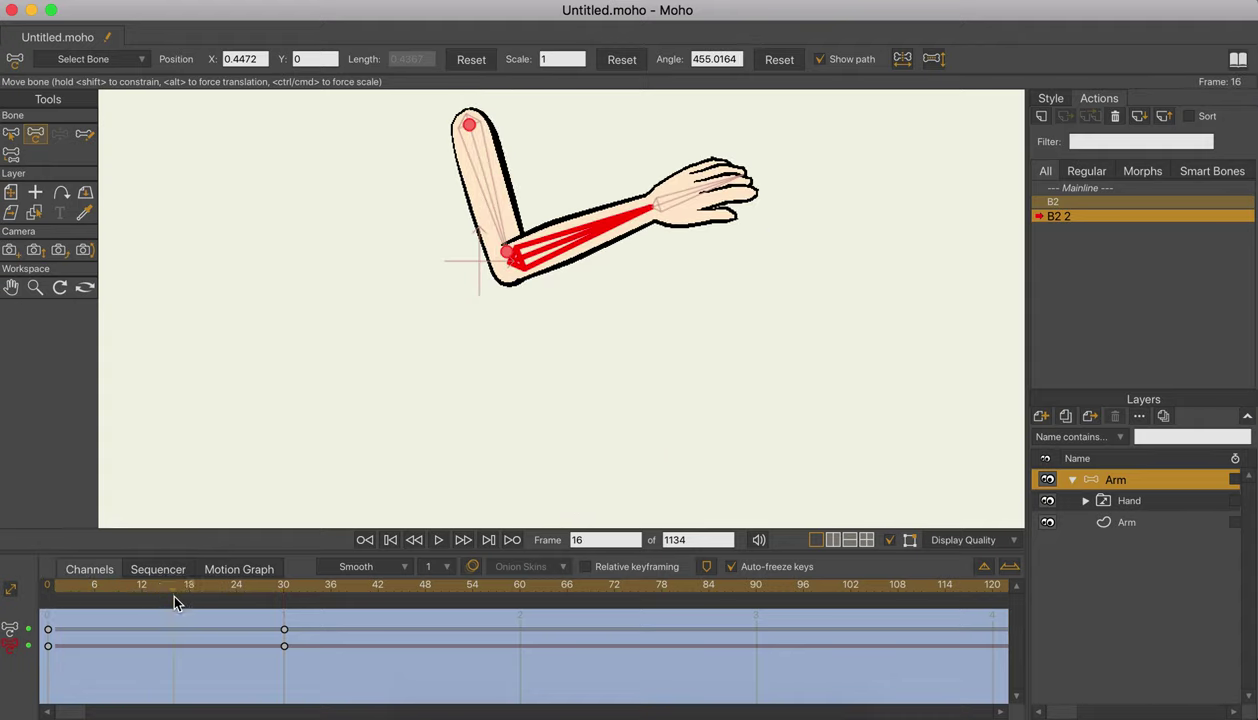
{"action": "left_click_drag", "start_coordinate": [541, 342], "coordinate": [509, 445]}
{"action": "scroll", "coordinate": [505, 347], "scroll_direction": "up", "scroll_amount": 10}
{"action": "right_click", "coordinate": [528, 333], "text": "alt"}
{"action": "key", "text": "t"}
{"action": "left_click_drag", "start_coordinate": [409, 264], "coordinate": [477, 219]}
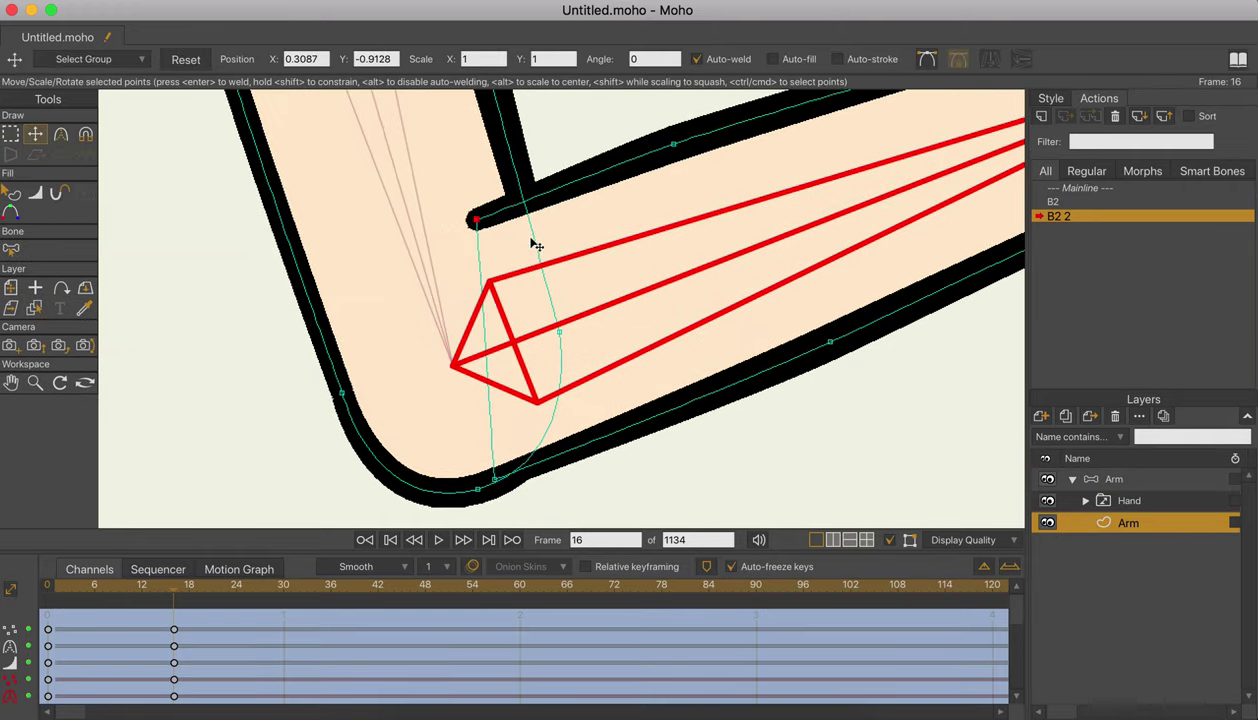
{"action": "scroll", "coordinate": [536, 245], "scroll_direction": "down", "scroll_amount": 8}
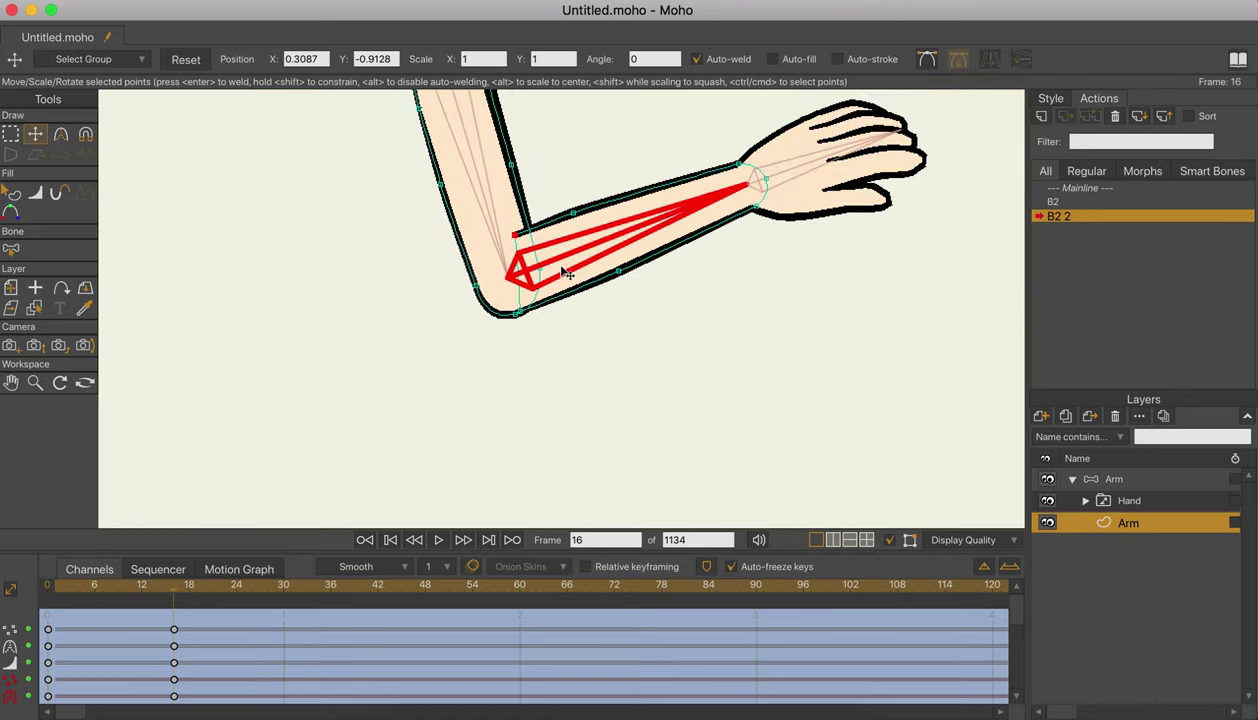
{"action": "left_click", "coordinate": [608, 344]}
{"action": "scroll", "coordinate": [630, 378], "scroll_direction": "up", "scroll_amount": 3}
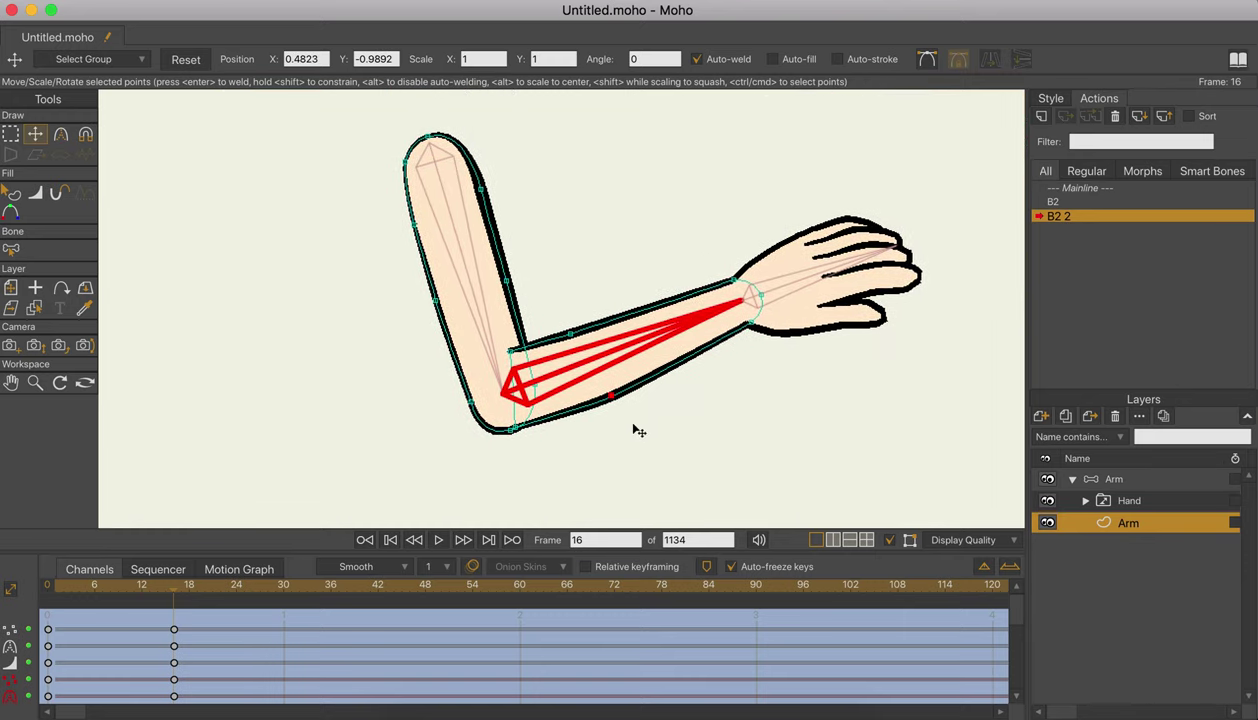
{"action": "key", "text": "q"}
At frame 8, move the forearm's inner elbow point into line with the upper arm's inner outline.
{"action": "left_click_drag", "start_coordinate": [172, 600], "coordinate": [121, 602]}
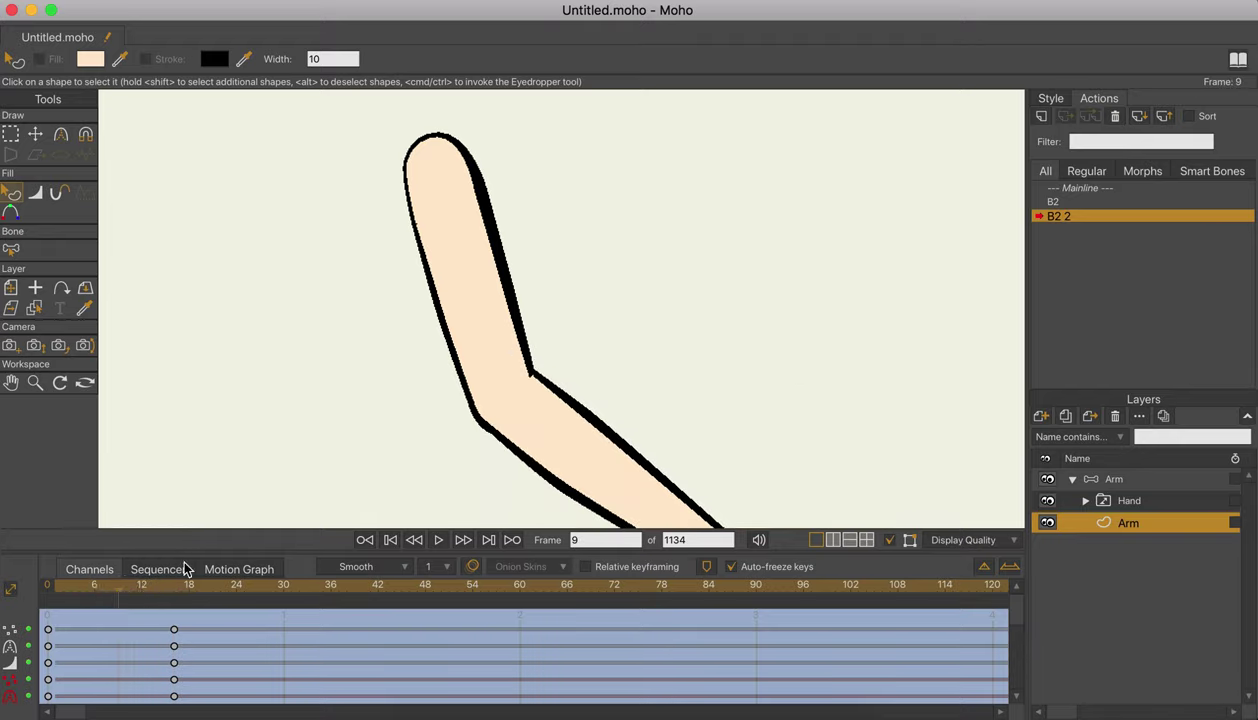
{"action": "scroll", "coordinate": [469, 354], "scroll_direction": "down", "scroll_amount": 4}
{"action": "scroll", "coordinate": [469, 354], "scroll_direction": "left", "scroll_amount": 3}
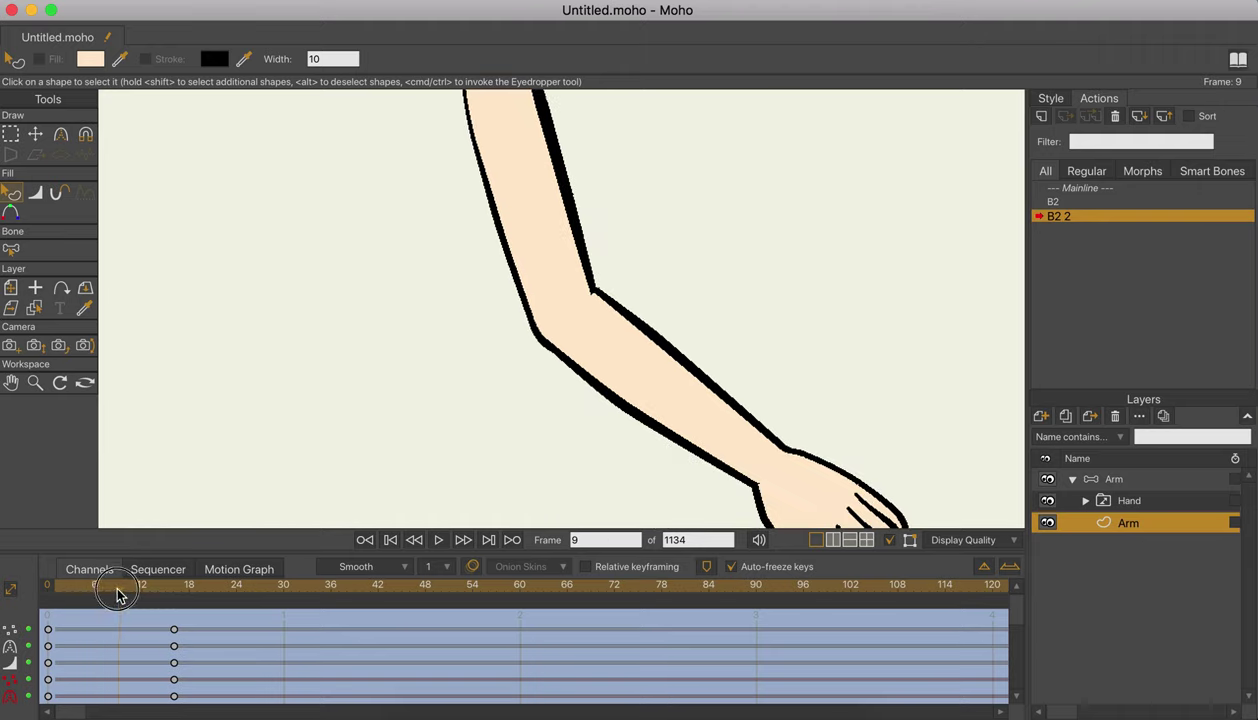
{"action": "left_click_drag", "start_coordinate": [117, 596], "coordinate": [112, 598]}
{"action": "key", "text": "t"}
{"action": "scroll", "coordinate": [595, 299], "scroll_direction": "up", "scroll_amount": 5}
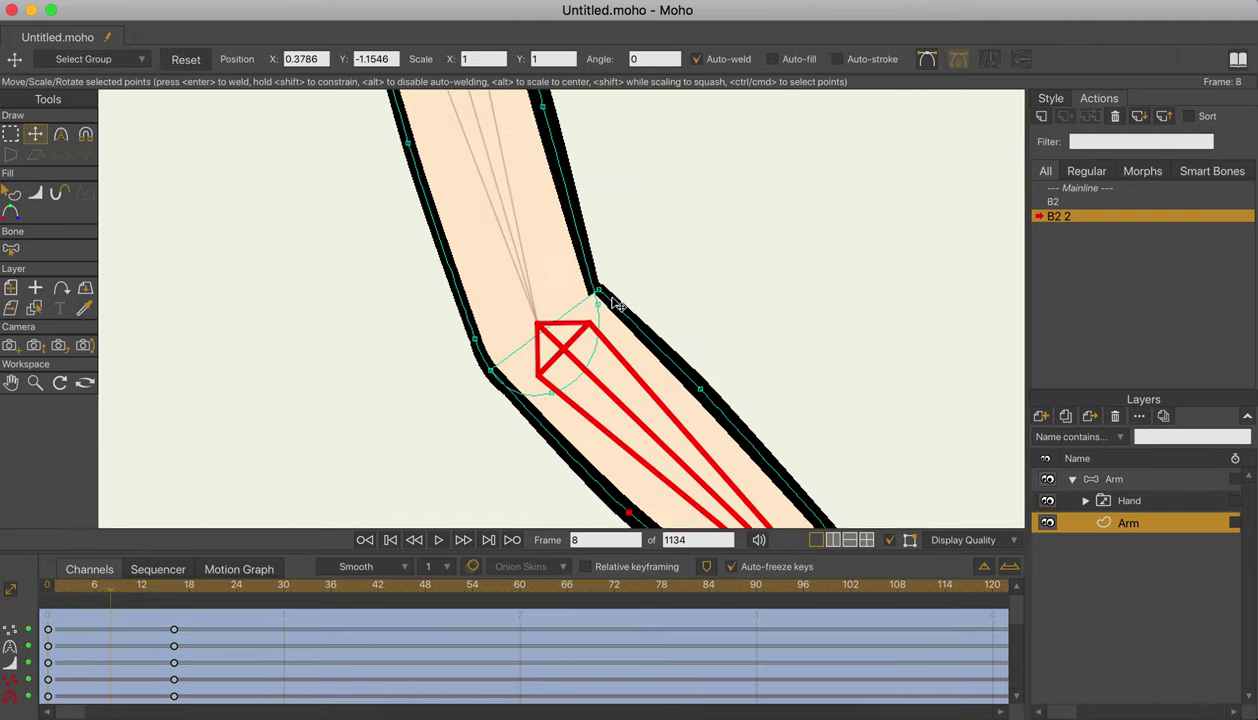
{"action": "left_click_drag", "start_coordinate": [594, 294], "coordinate": [596, 298]}
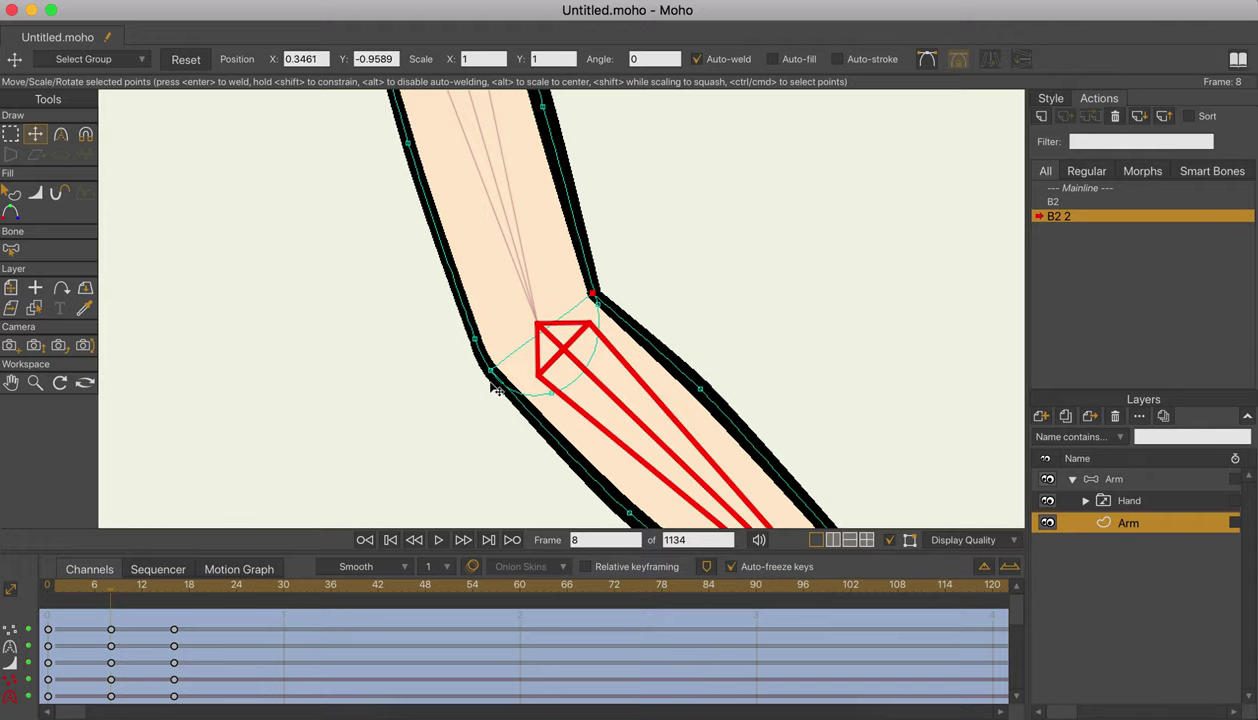
{"action": "key", "text": "q"}
{"action": "key", "text": "t"}
{"action": "key", "text": "q"}
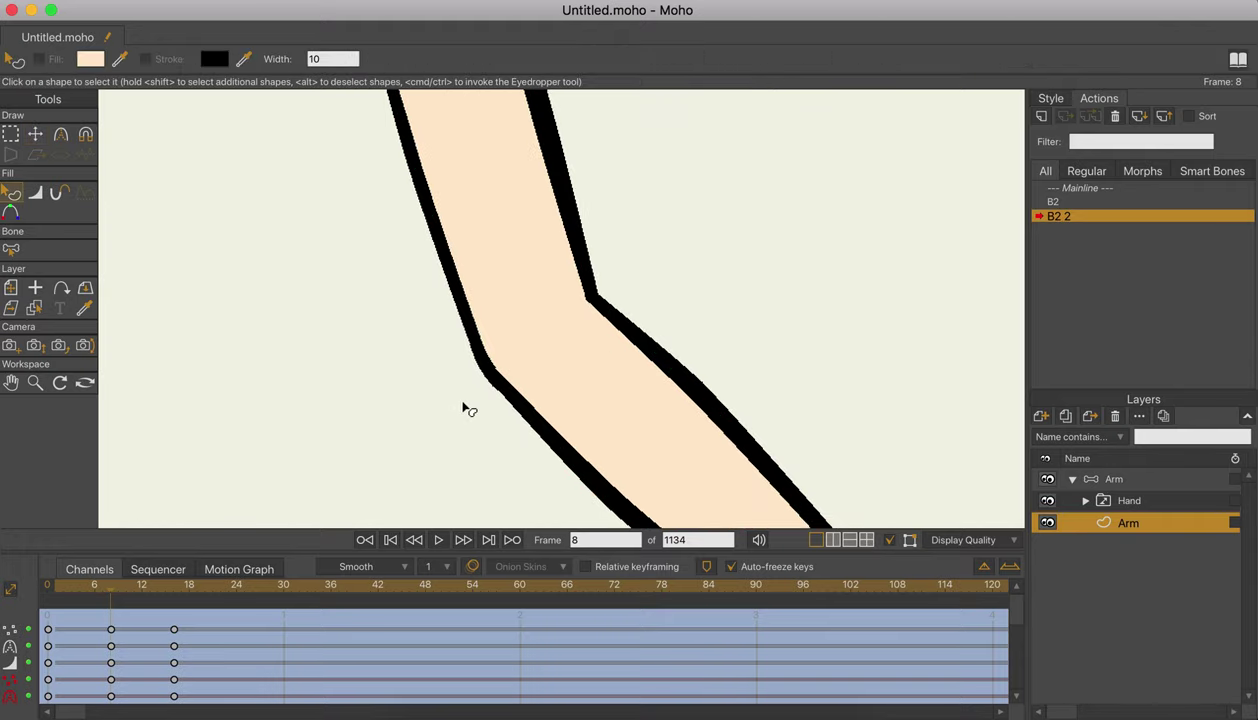
At frame 12, adjust the forearm's outer elbow point so the outer elbow outline runs smoothly.
{"action": "scroll", "coordinate": [463, 408], "scroll_direction": "down", "scroll_amount": 4}
{"action": "left_click", "coordinate": [91, 592]}
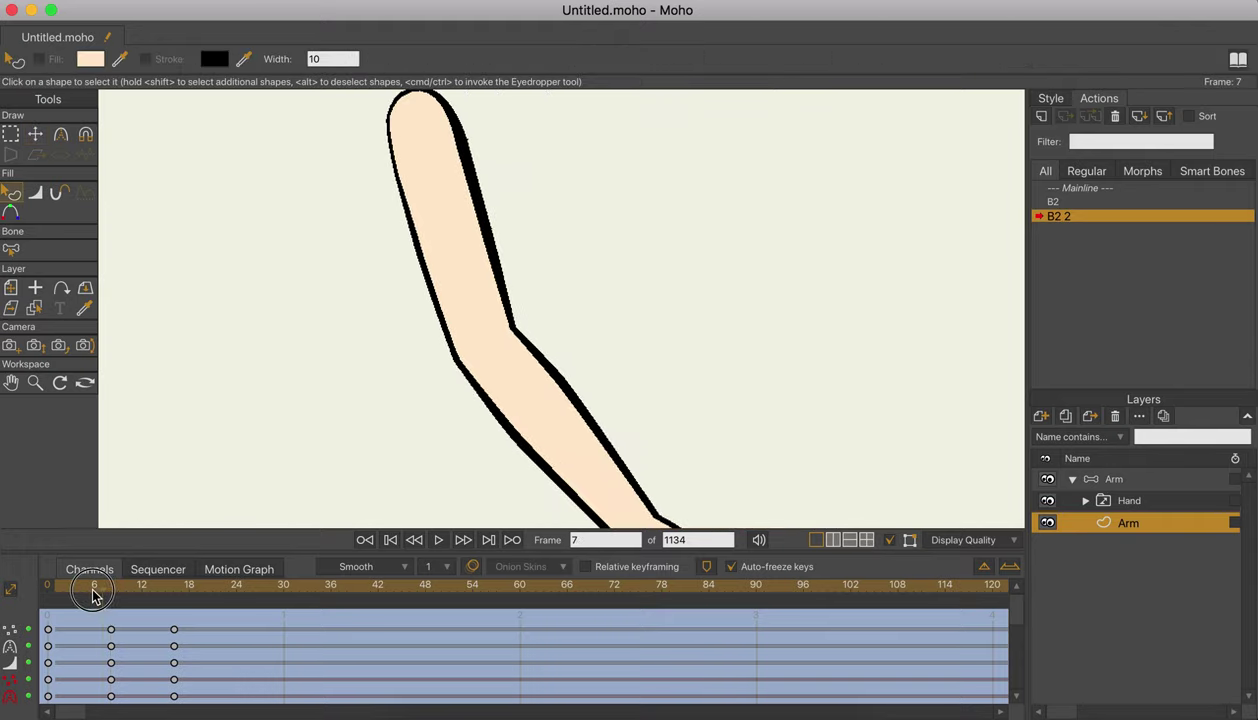
{"action": "left_click_drag", "start_coordinate": [91, 592], "coordinate": [141, 594]}
{"action": "key", "text": "t"}
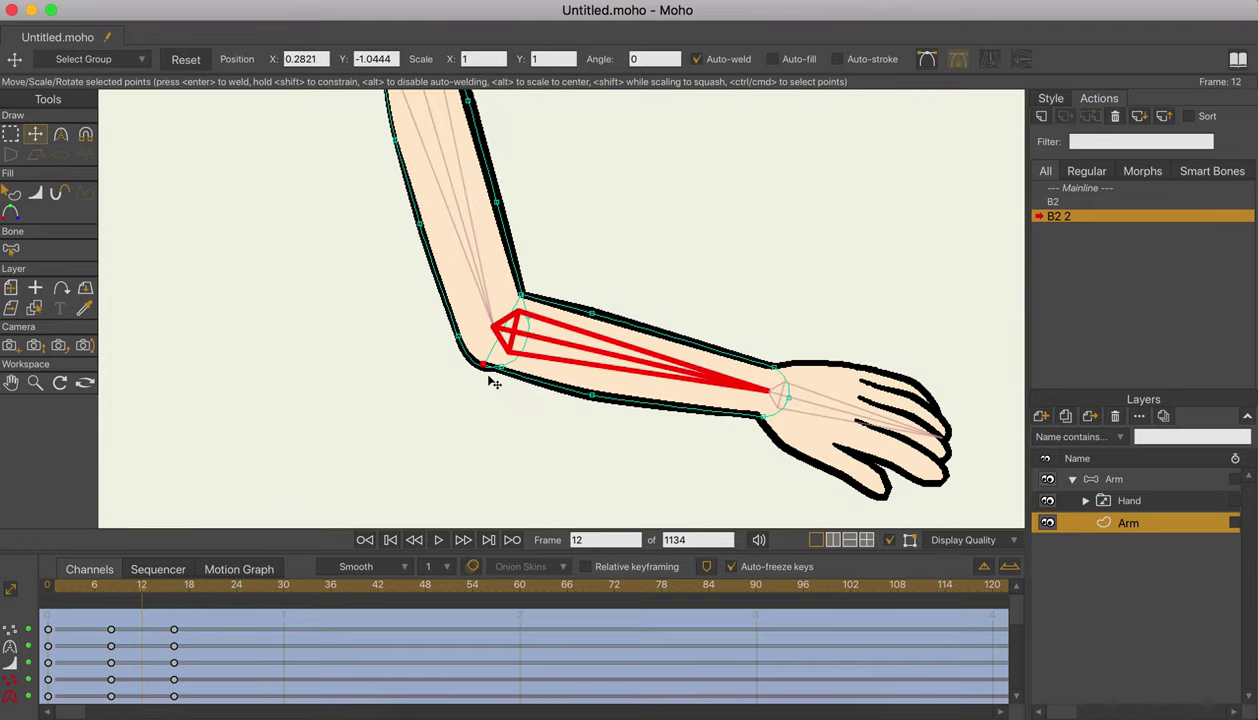
{"action": "left_click", "coordinate": [487, 368]}
{"action": "key", "text": "q"}
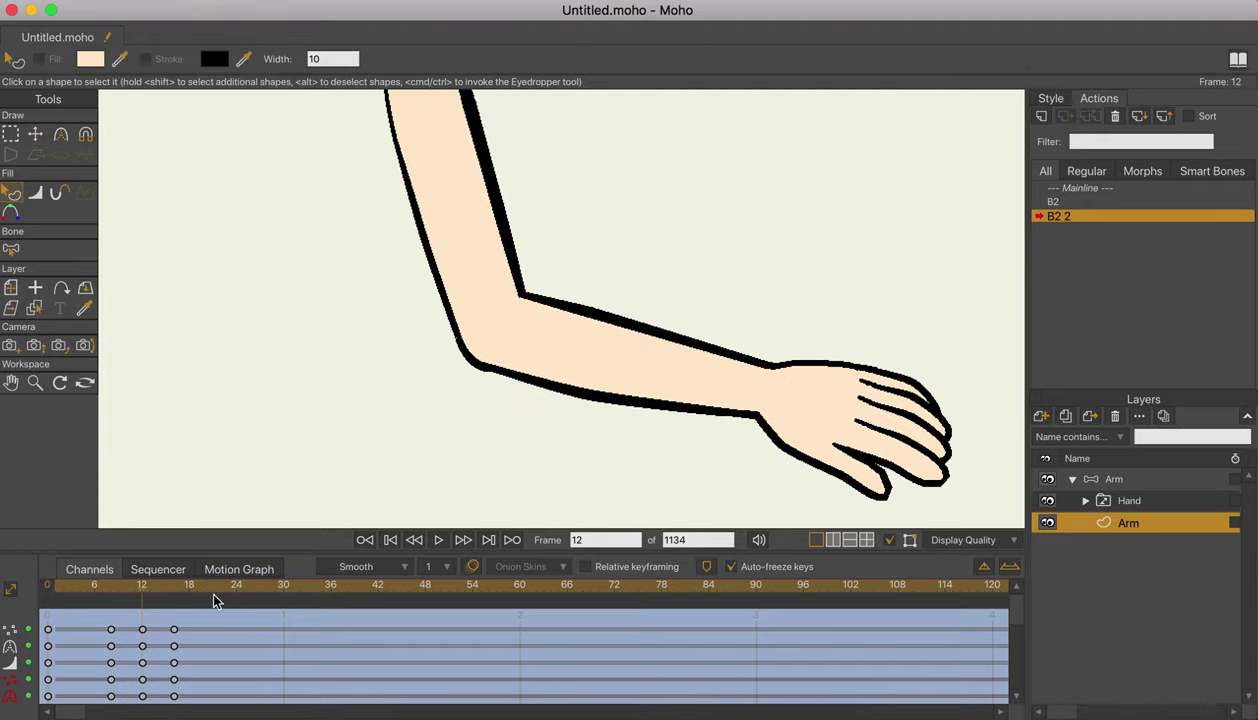
At frame 24, align the forearm's outer elbow point with the outline and move its inner elbow point to shorten the crease.
{"action": "left_click_drag", "start_coordinate": [167, 596], "coordinate": [239, 596]}
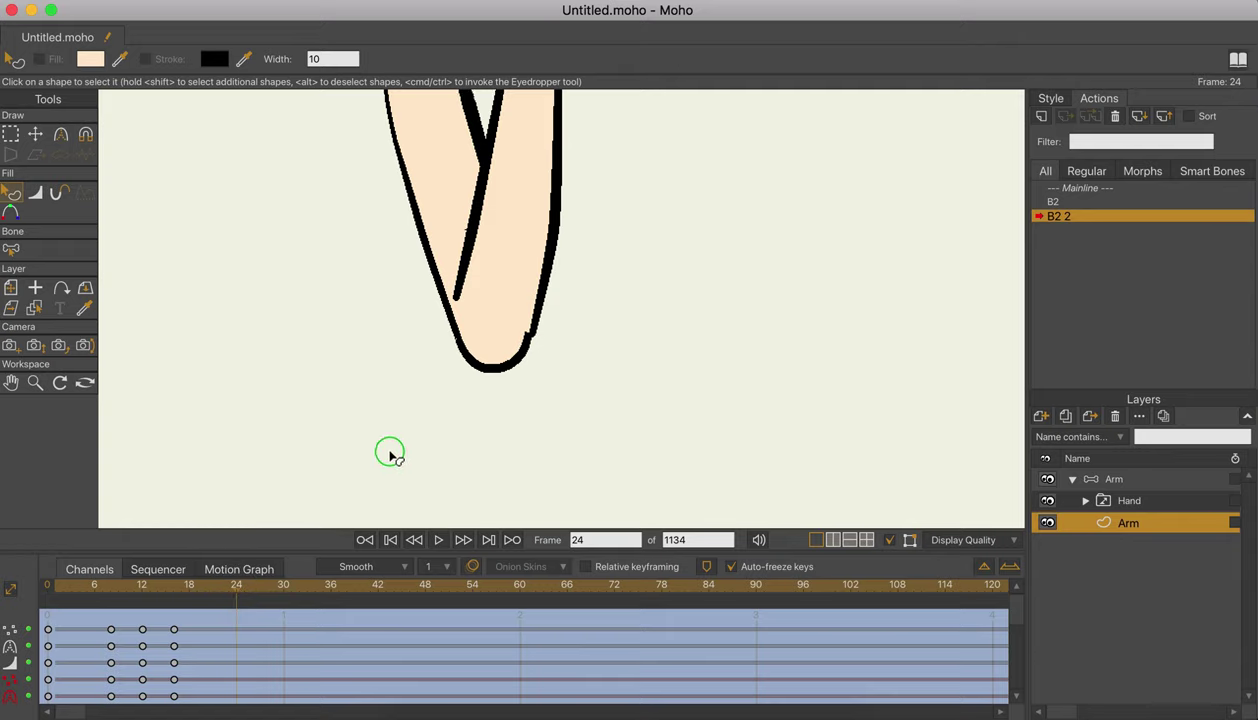
{"action": "key", "text": "t"}
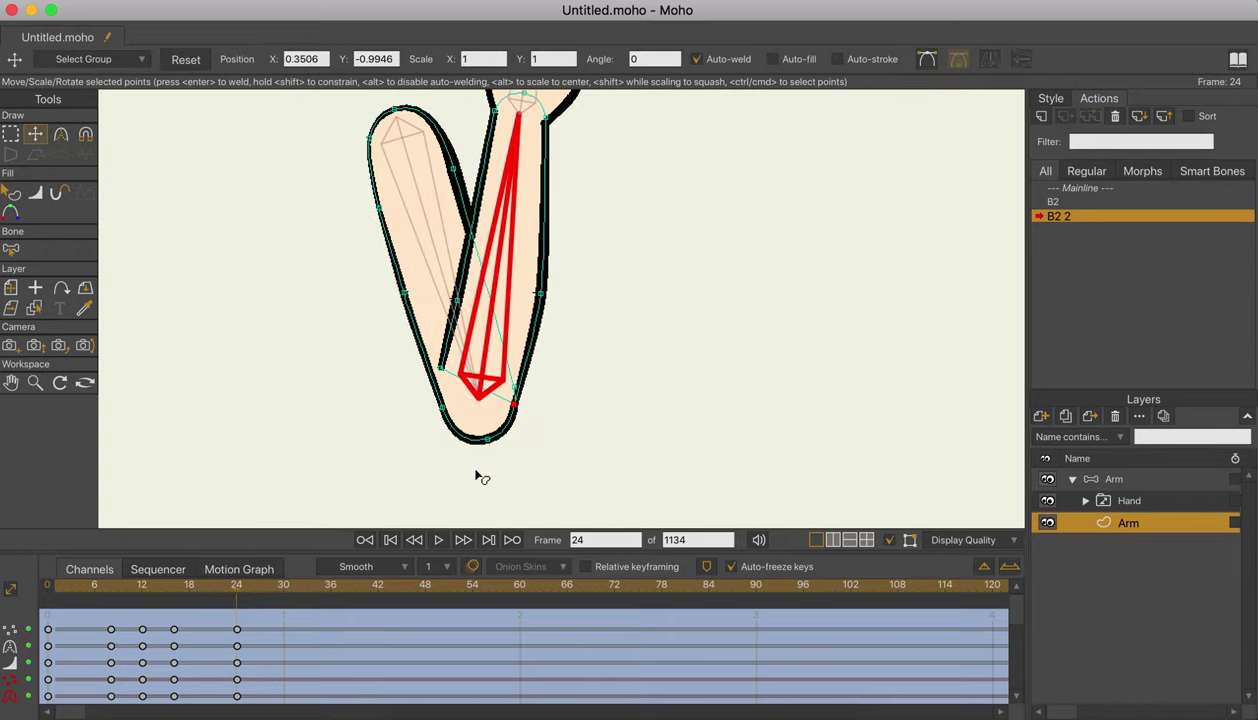
{"action": "key", "text": "q"}
{"action": "key", "text": "t"}
{"action": "left_click", "coordinate": [443, 361]}
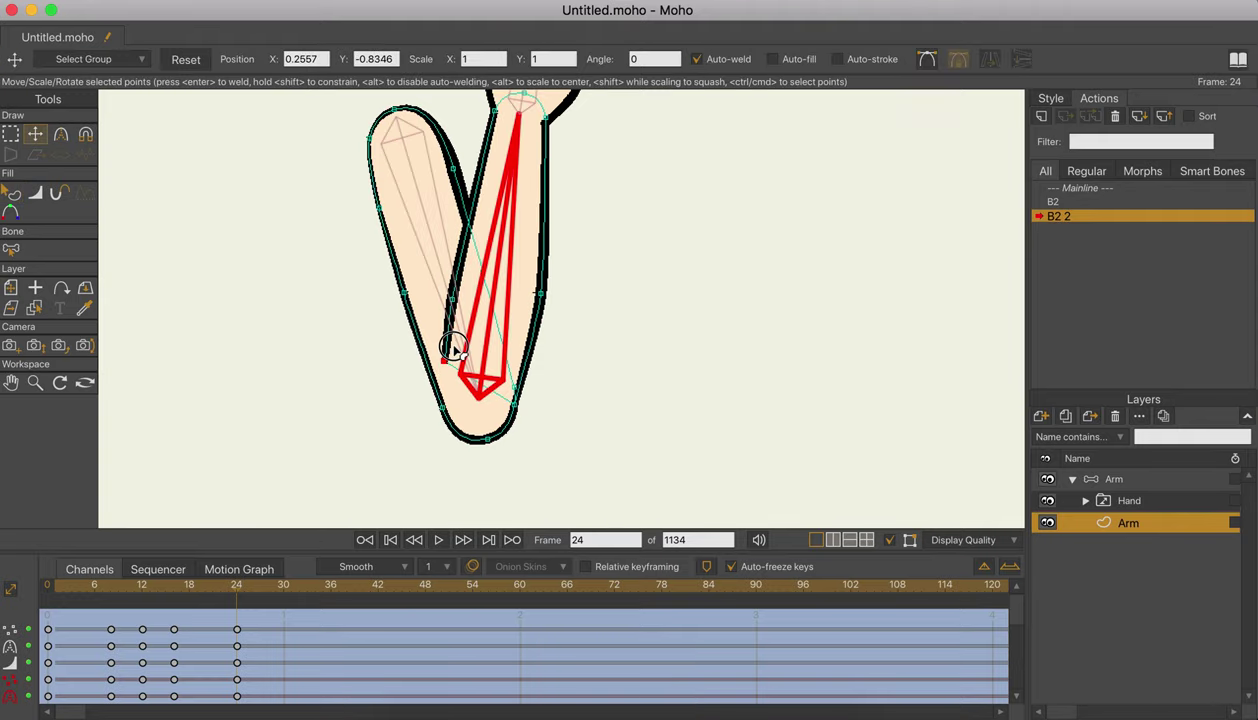
At frame 30, reposition the forearm's elbow and inner-side points to smooth the outline and shorten the crease line.
{"action": "left_click_drag", "start_coordinate": [210, 596], "coordinate": [283, 596]}
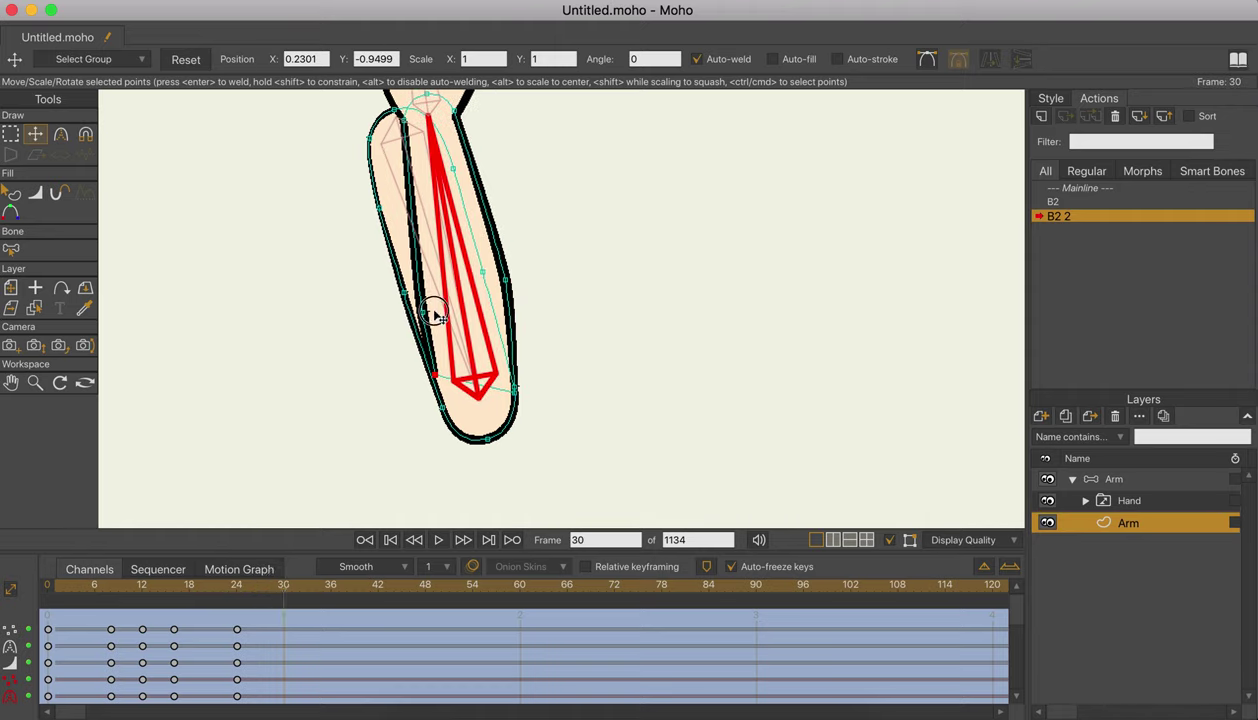
{"action": "mouse_move", "coordinate": [436, 316]}
{"action": "left_mouse_down"}
{"action": "mouse_move", "coordinate": [433, 366]}
{"action": "mouse_move", "coordinate": [428, 308]}
{"action": "left_mouse_up"}
{"action": "key", "text": "q"}
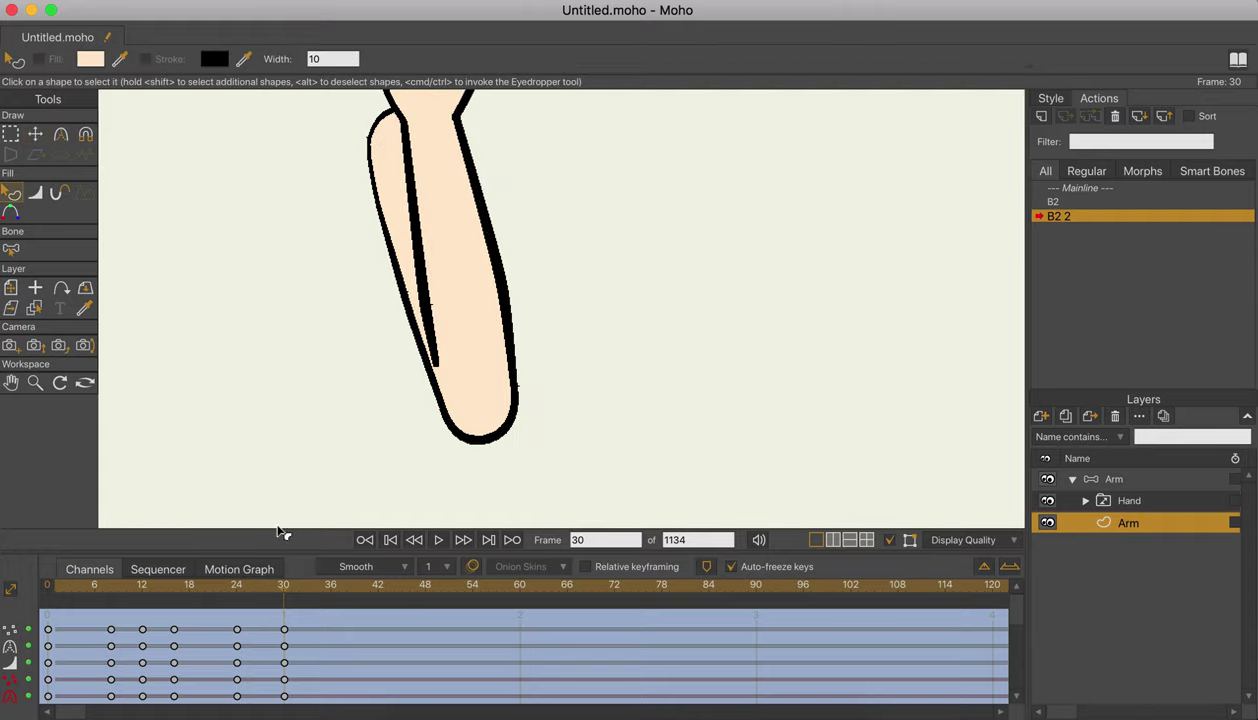
At frame 24, adjust the forearm's inner-side point to straighten the crease, and check the bend through frame 30.
{"action": "left_click_drag", "start_coordinate": [193, 598], "coordinate": [236, 598]}
{"action": "key", "text": "t"}
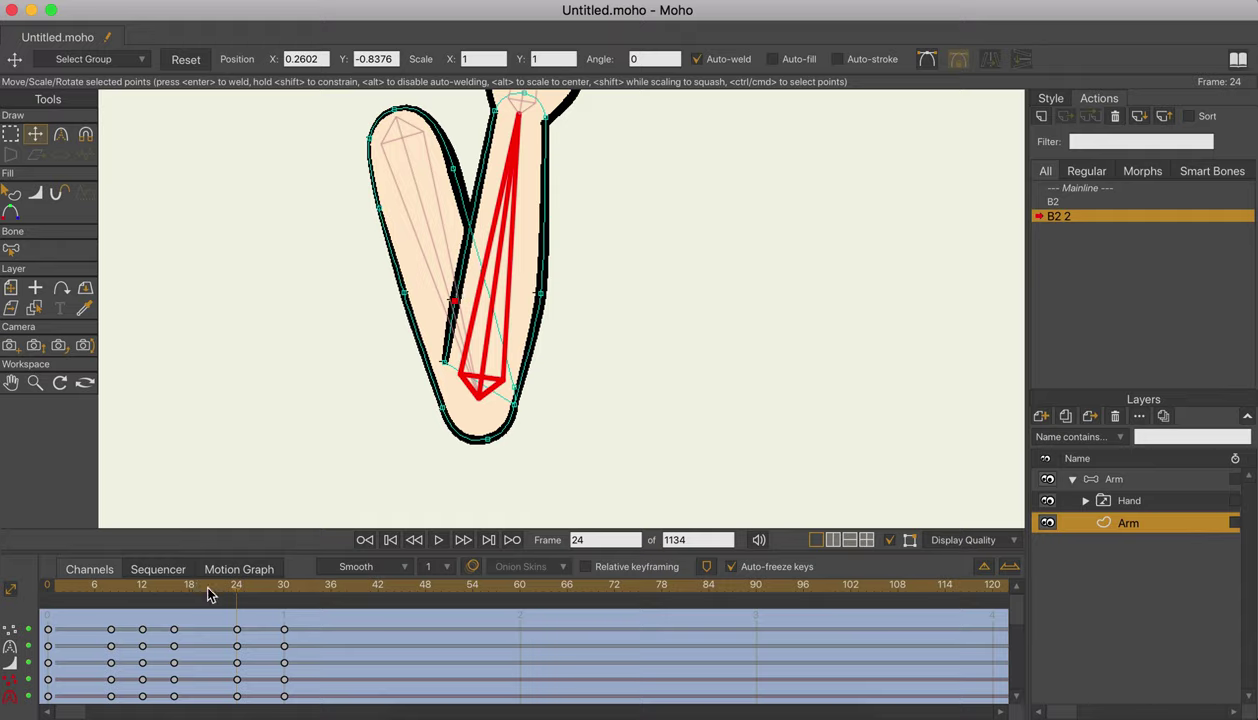
{"action": "left_click_drag", "start_coordinate": [210, 595], "coordinate": [285, 604]}
Return to the mainline, select the Arm bone layer and test the elbow bend by manipulating the forearm bone.
{"action": "left_click", "coordinate": [1092, 189]}
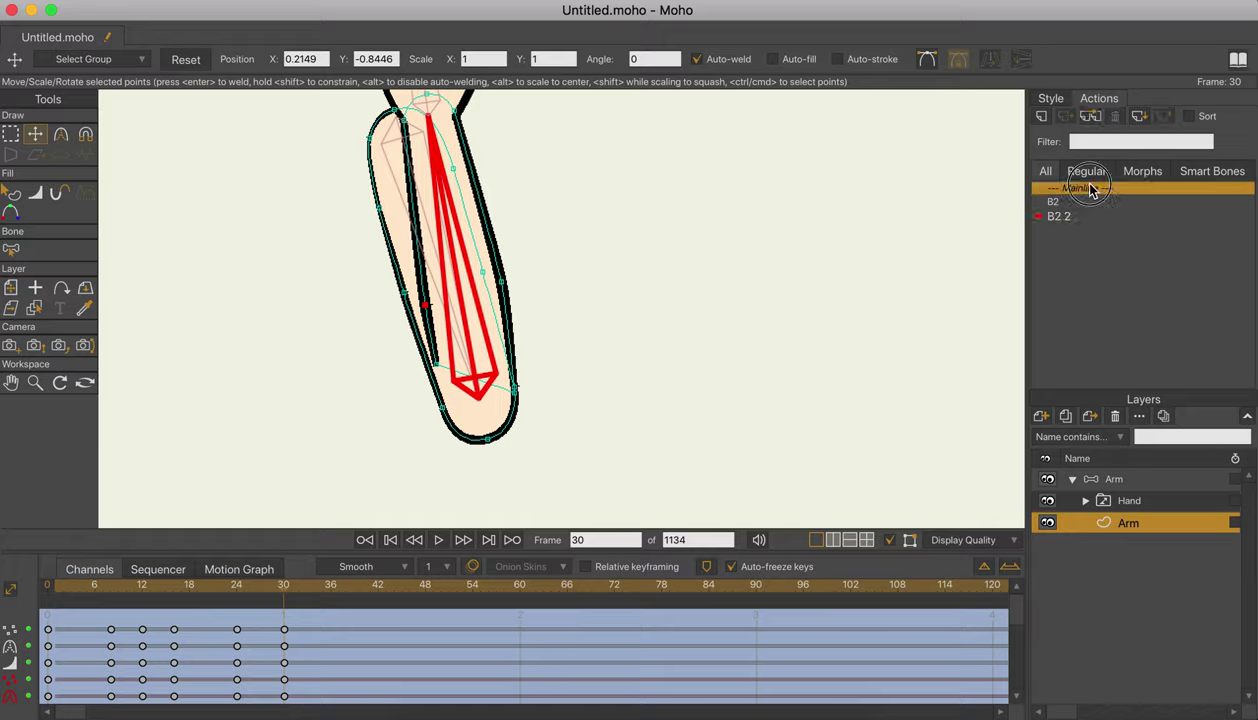
{"action": "left_click", "coordinate": [1068, 478]}
{"action": "scroll", "coordinate": [765, 321], "scroll_direction": "down", "scroll_amount": 5}
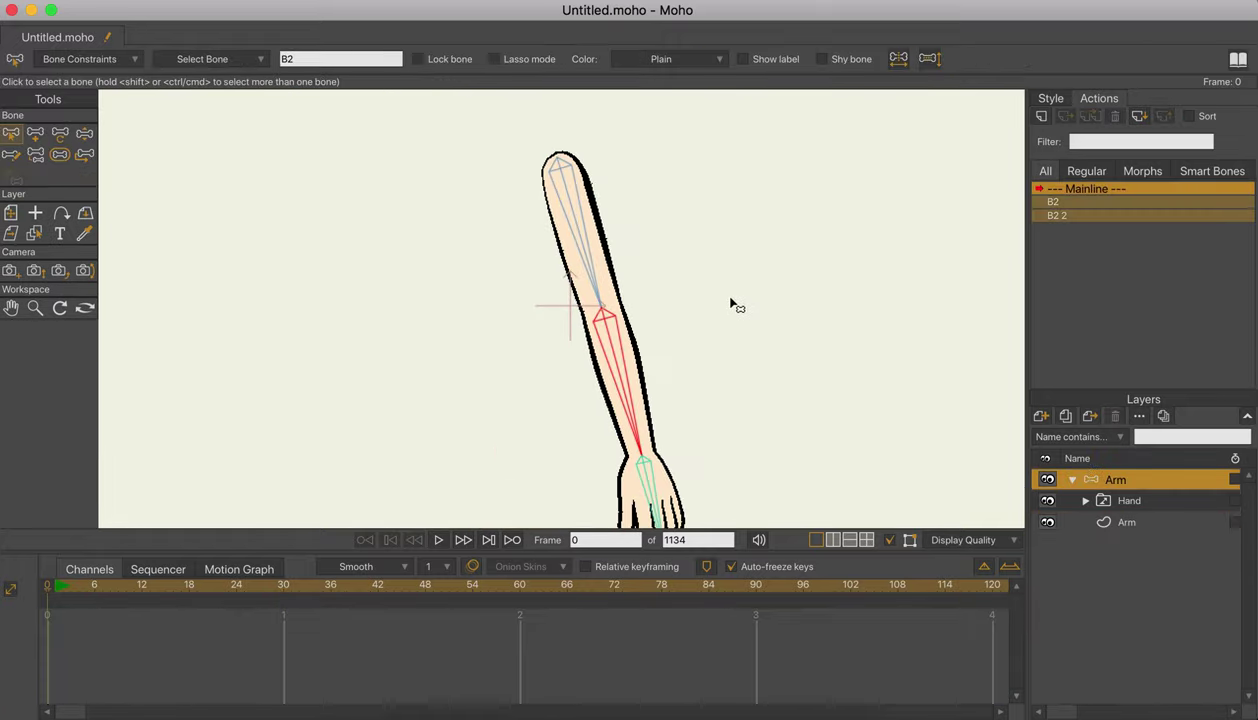
{"action": "key", "text": "z"}
{"action": "left_click_drag", "start_coordinate": [643, 378], "coordinate": [655, 262]}
{"action": "key", "text": "j"}
{"action": "scroll", "coordinate": [700, 330], "scroll_direction": "up", "scroll_amount": 2}
{"action": "left_click_drag", "start_coordinate": [739, 365], "coordinate": [741, 324]}
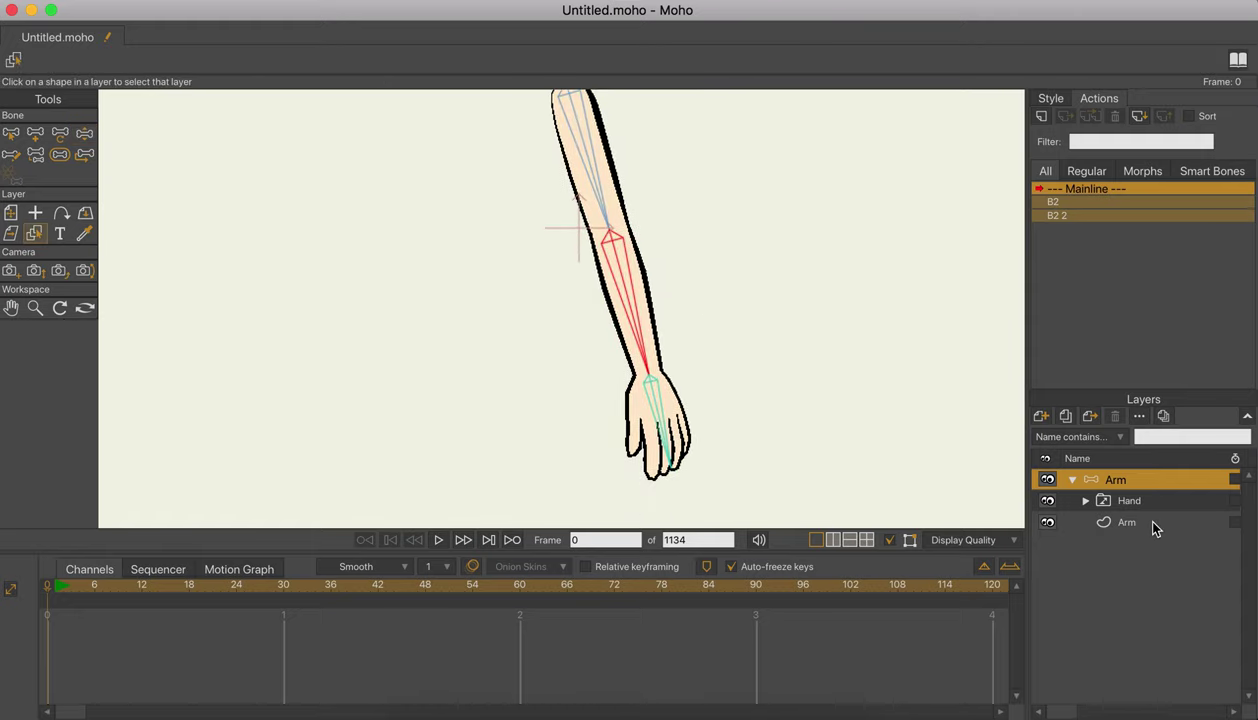
Select the hand bone B3 in the Arm bone layer and create a smart bone action named B3 for it.
{"action": "left_click", "coordinate": [1127, 522]}
{"action": "left_click", "coordinate": [1132, 503]}
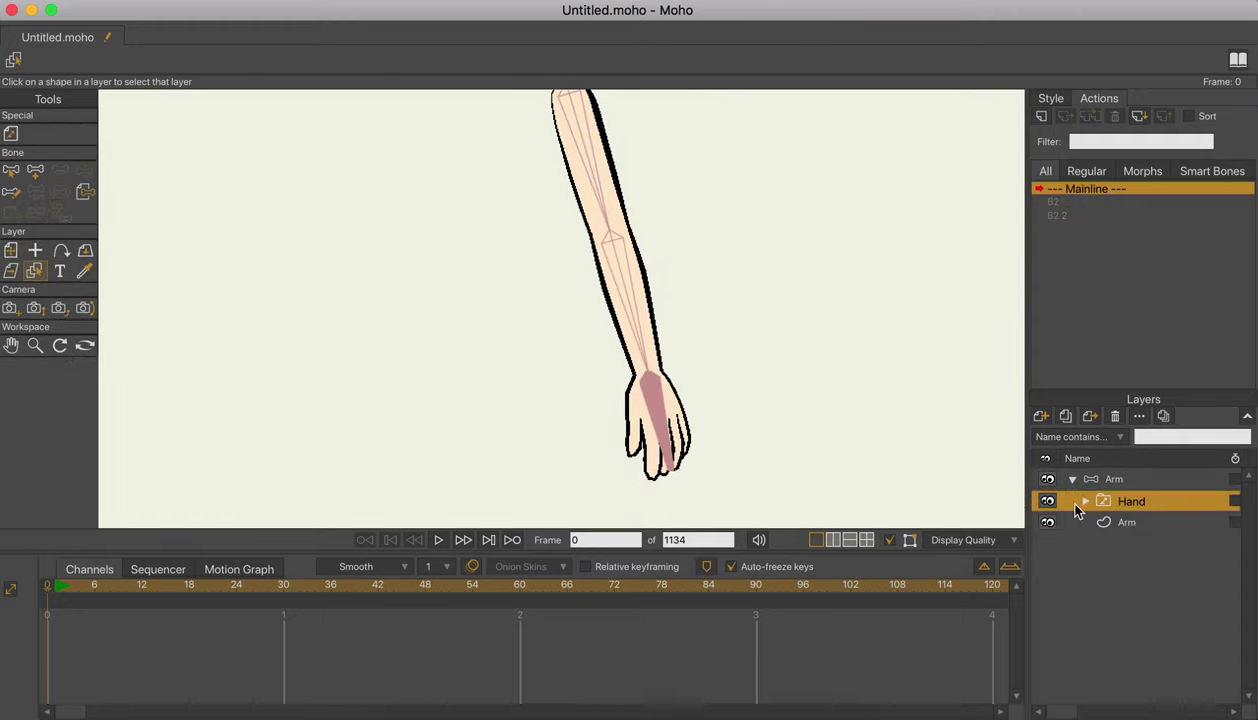
{"action": "left_click", "coordinate": [1109, 481]}
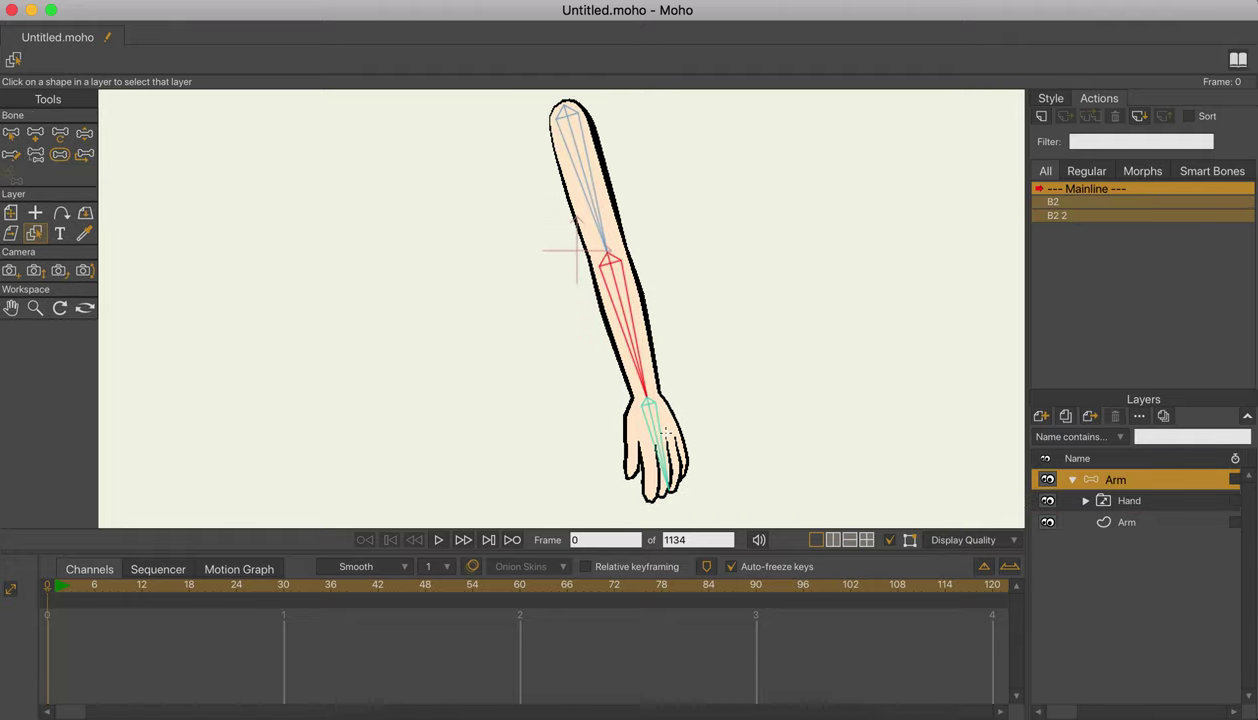
{"action": "left_click_drag", "start_coordinate": [675, 424], "coordinate": [720, 354]}
{"action": "key", "text": "b"}
{"action": "left_click", "coordinate": [649, 396]}
{"action": "key", "text": "z"}
{"action": "scroll", "coordinate": [705, 362], "scroll_direction": "up", "scroll_amount": 2}
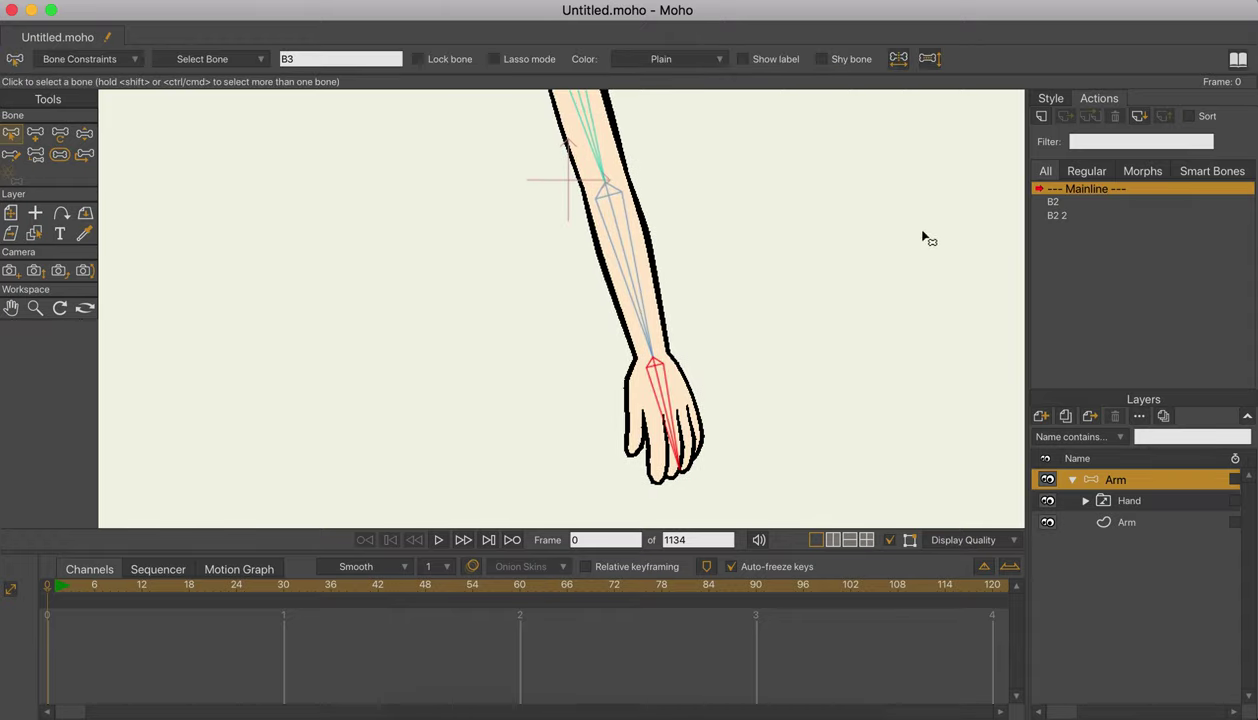
{"action": "left_click", "coordinate": [1041, 118]}
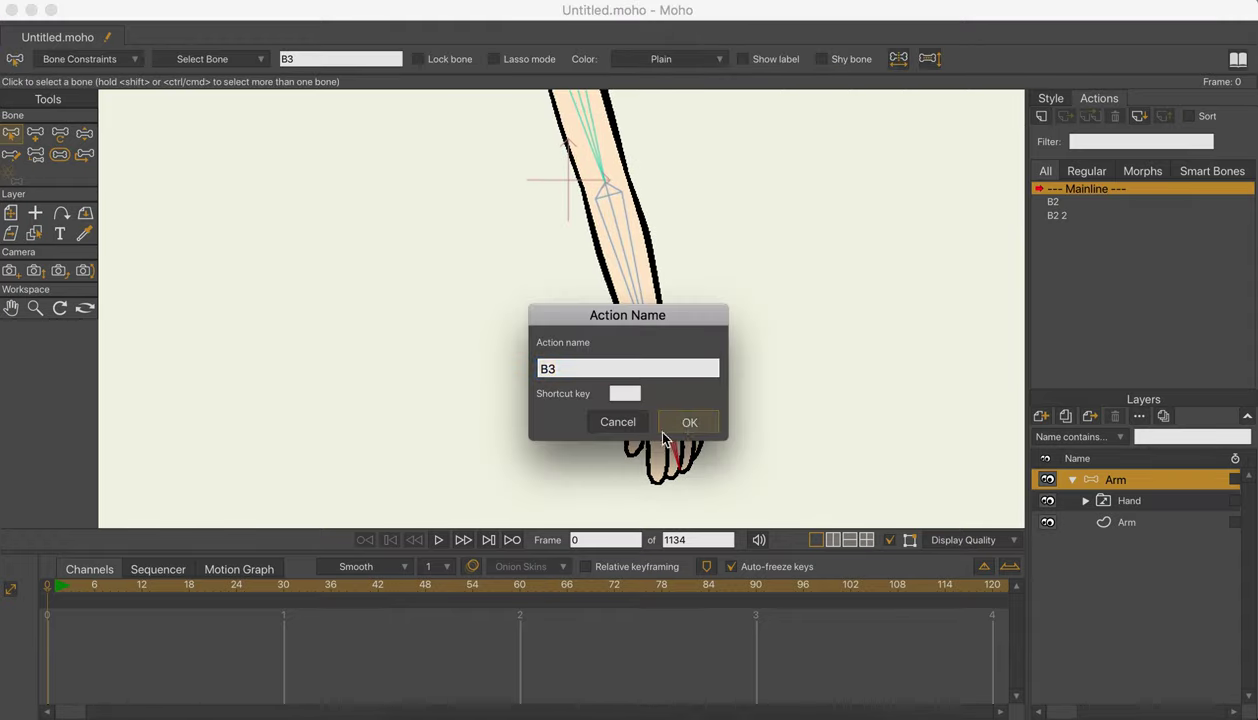
{"action": "left_click", "coordinate": [692, 421]}
At frame 30 of the B3 action, rotate the hand bone sideways so the wrist bends toward the thumb side.
{"action": "left_click", "coordinate": [284, 590]}
{"action": "scroll", "coordinate": [607, 343], "scroll_direction": "up", "scroll_amount": 4}
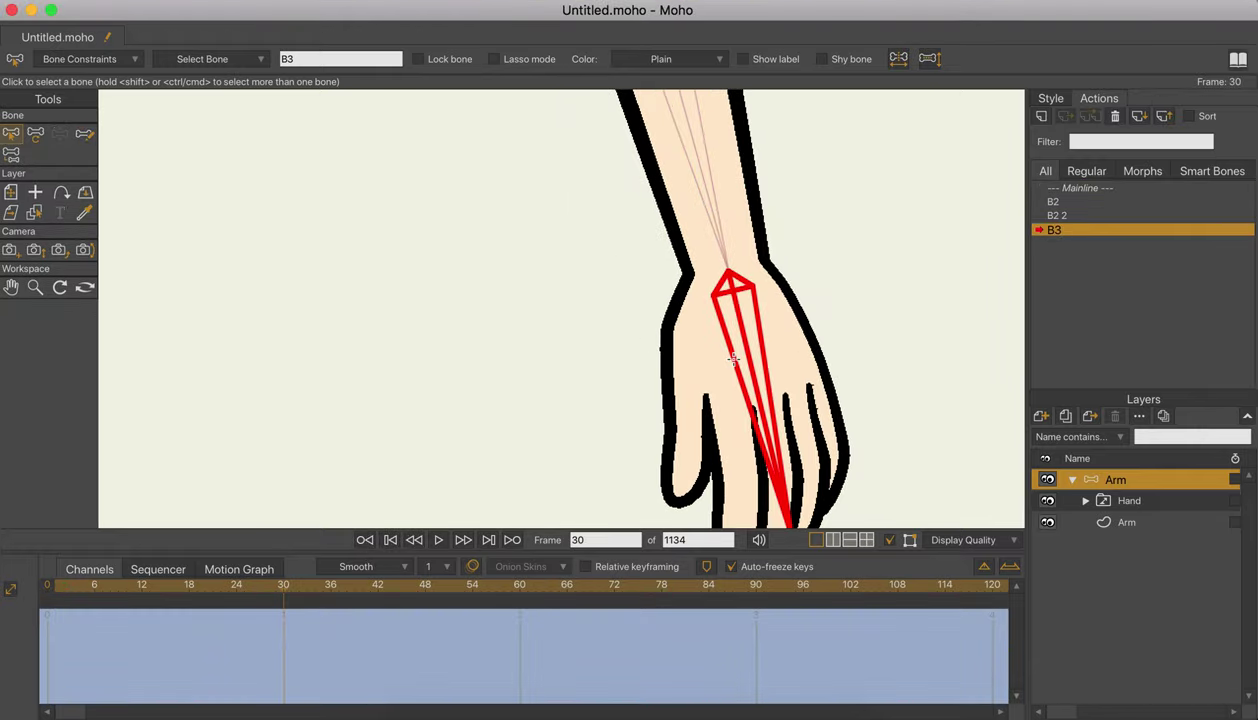
{"action": "key", "text": "z"}
{"action": "left_click_drag", "start_coordinate": [735, 400], "coordinate": [591, 312]}
{"action": "left_click_drag", "start_coordinate": [744, 304], "coordinate": [722, 370]}
At frame 30 of the B3 action, move the Arm layer's wrist end point so the forearm outline meets the hand outline.
{"action": "left_click", "coordinate": [720, 368], "text": "alt+super"}
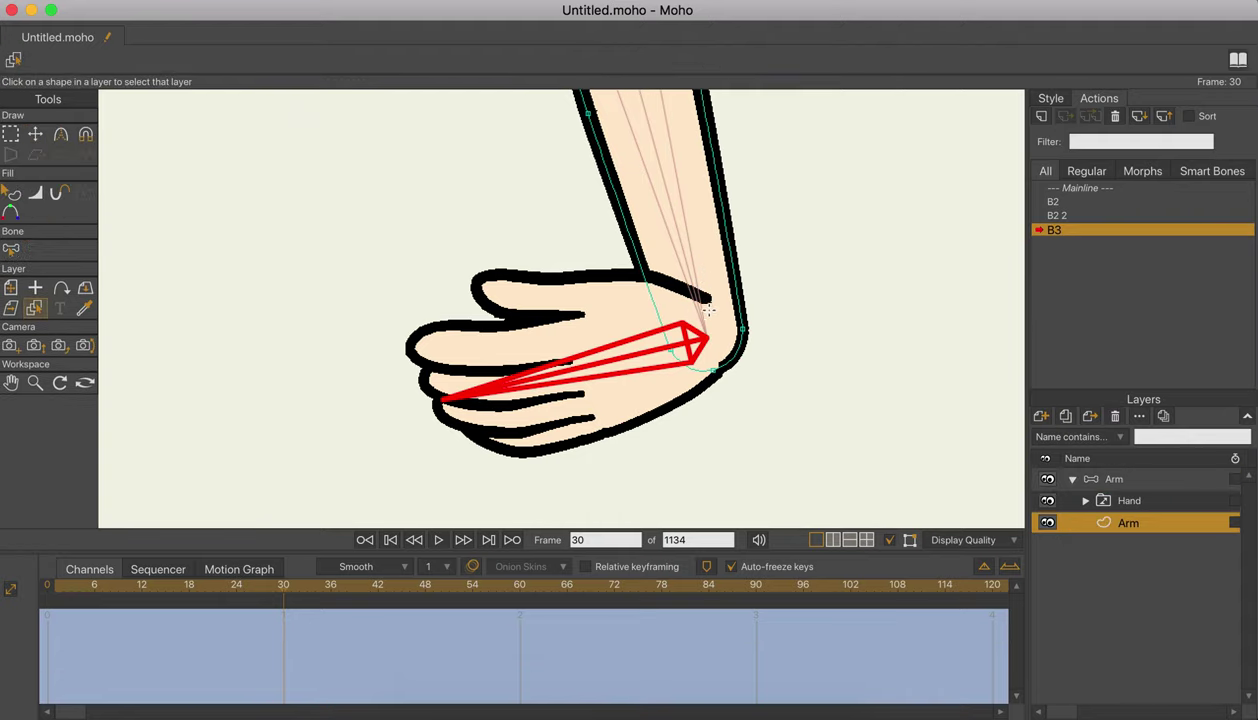
{"action": "left_click_drag", "start_coordinate": [714, 372], "coordinate": [711, 378]}
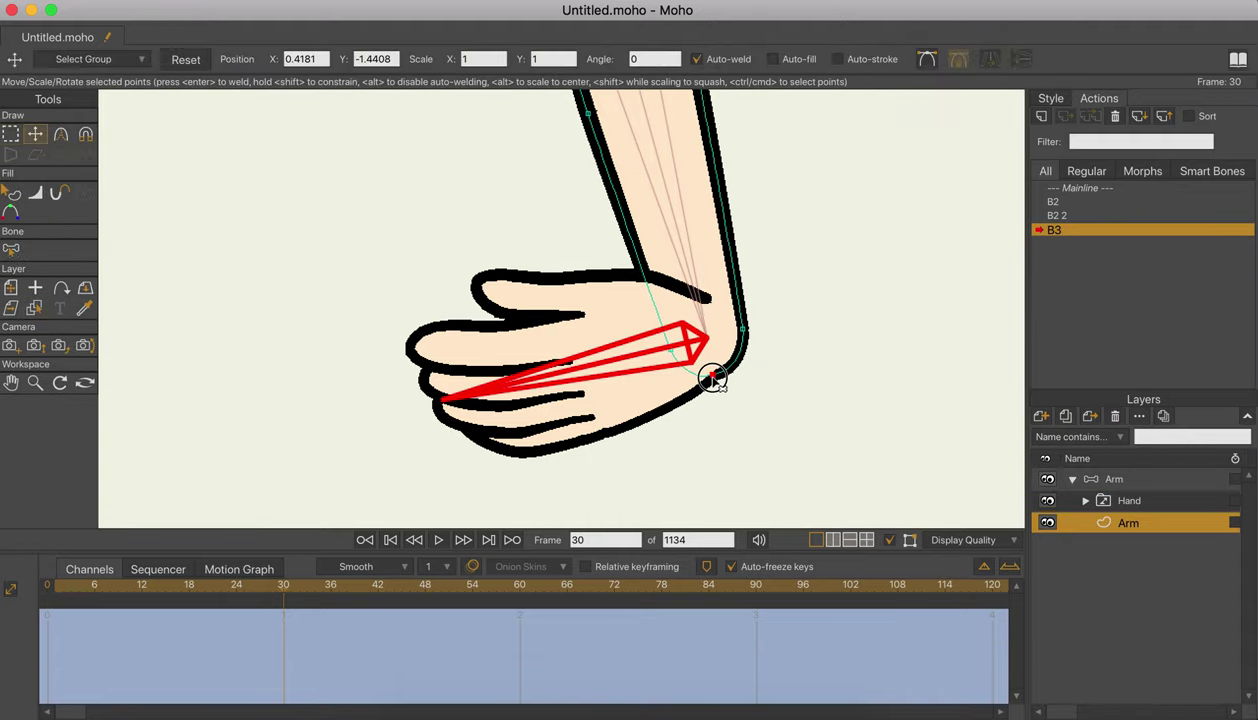
{"action": "key", "text": "q"}
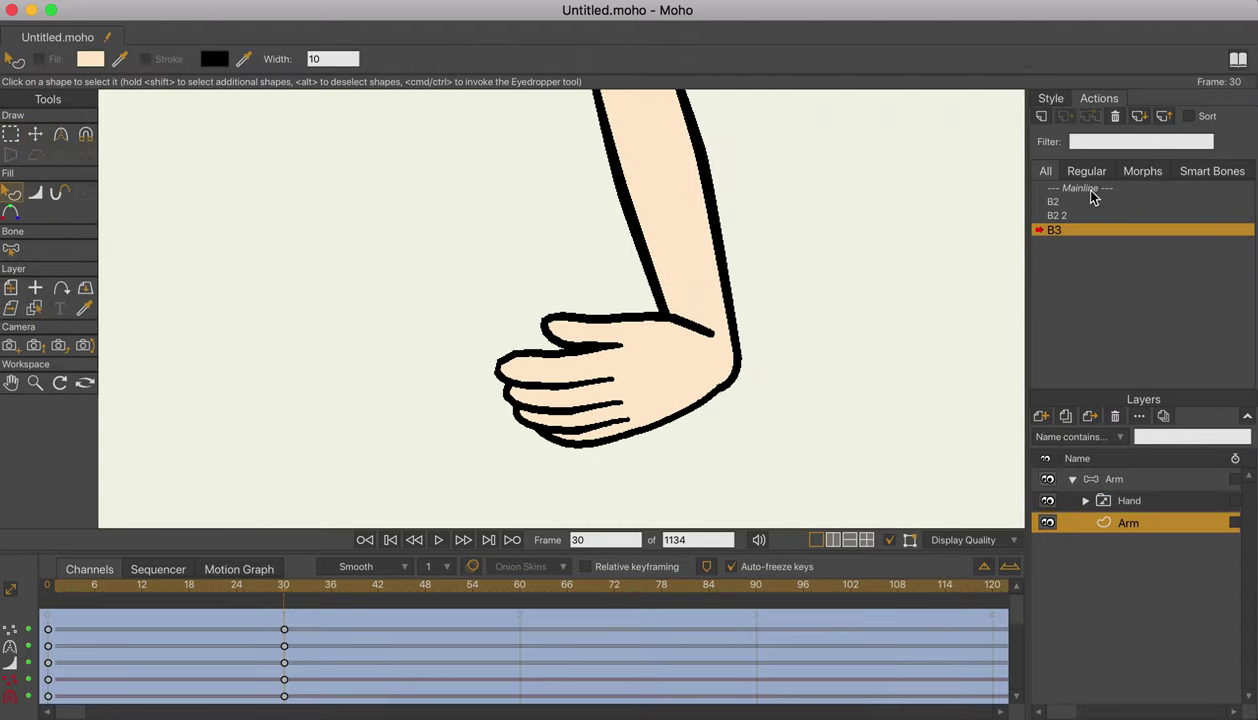
Return to the mainline, select the Arm bone layer and create a second smart bone action named B3 2 for the hand bone.
{"action": "left_click", "coordinate": [1088, 188]}
{"action": "left_click", "coordinate": [1110, 479]}
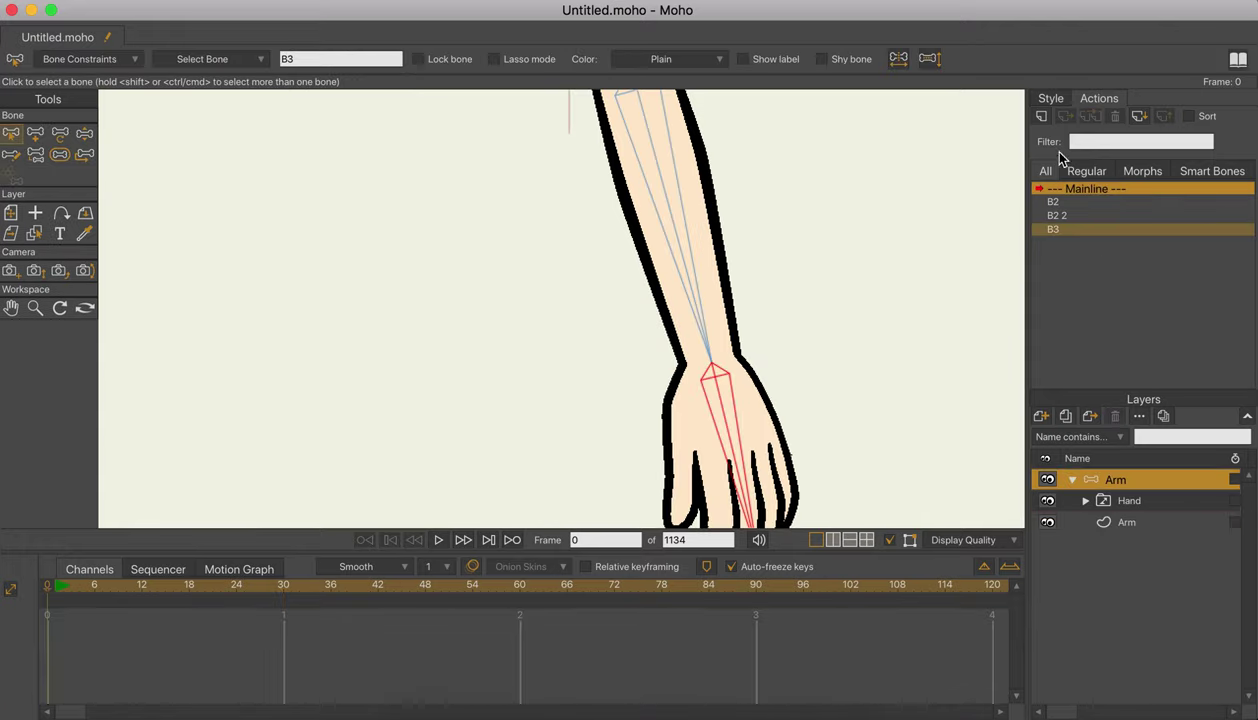
{"action": "left_click", "coordinate": [1040, 117]}
{"action": "left_click", "coordinate": [689, 424]}
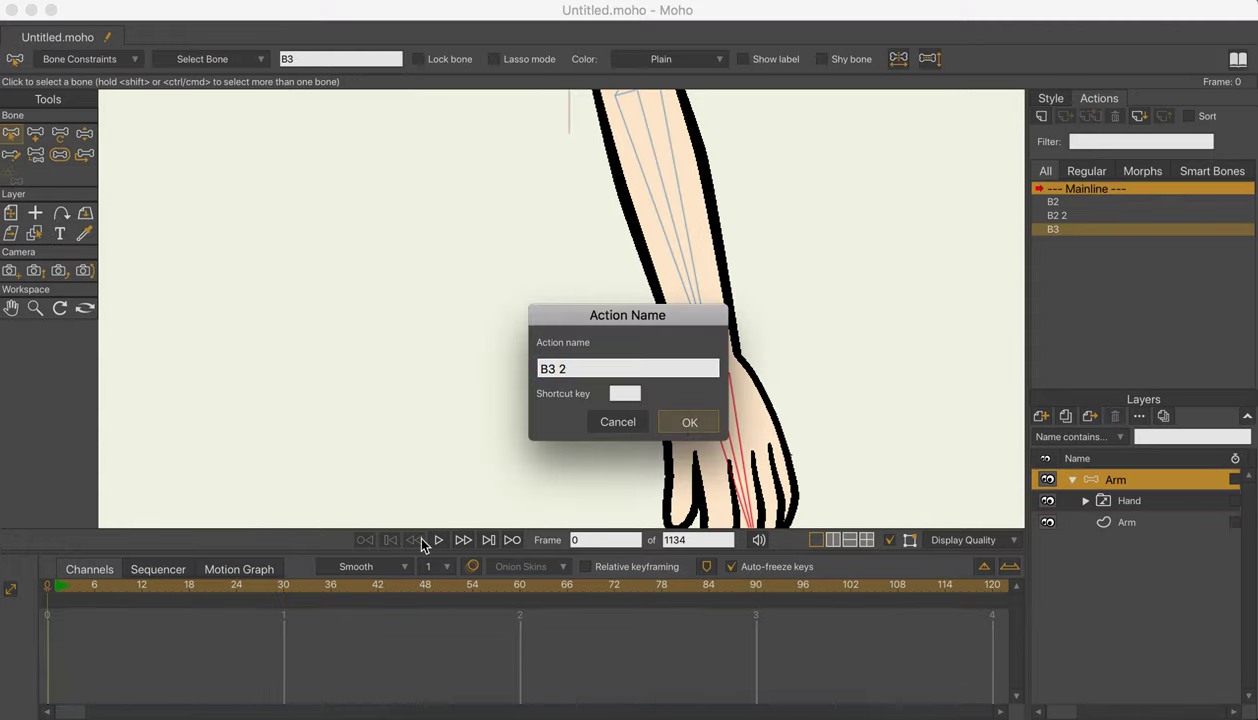
At frame 30 of the B3 2 action, rotate the hand bone sideways so the wrist bends away from the thumb side.
{"action": "left_click", "coordinate": [283, 586]}
{"action": "key", "text": "t"}
{"action": "left_click_drag", "start_coordinate": [731, 430], "coordinate": [803, 347]}
In the Arm layer at frame 30, move the wrist end point so the forearm outline meets the base of the thumb.
{"action": "key", "text": "j"}
{"action": "left_click", "coordinate": [713, 384]}
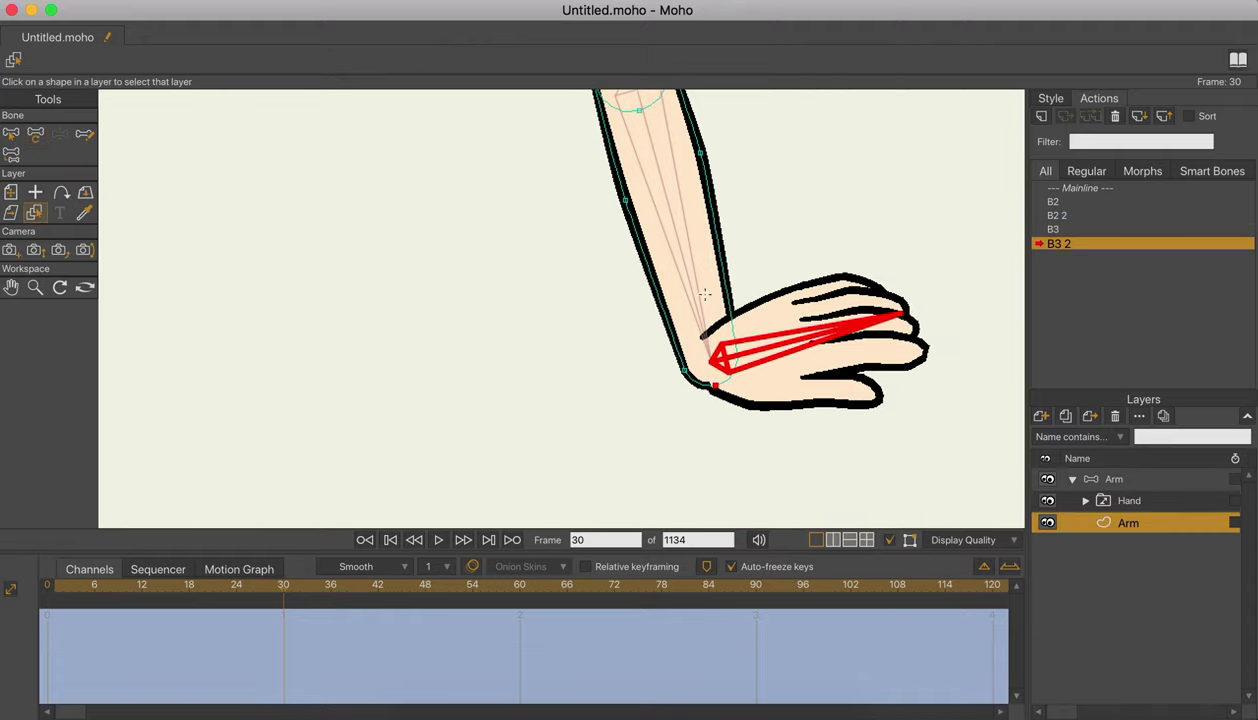
{"action": "scroll", "coordinate": [713, 384], "scroll_direction": "up", "scroll_amount": 5}
{"action": "key", "text": "g"}
{"action": "key", "text": "t"}
{"action": "left_click_drag", "start_coordinate": [713, 384], "coordinate": [715, 394]}
{"action": "scroll", "coordinate": [712, 424], "scroll_direction": "down", "scroll_amount": 5}
{"action": "key", "text": "q"}
{"action": "scroll", "coordinate": [668, 373], "scroll_direction": "up", "scroll_amount": 3}
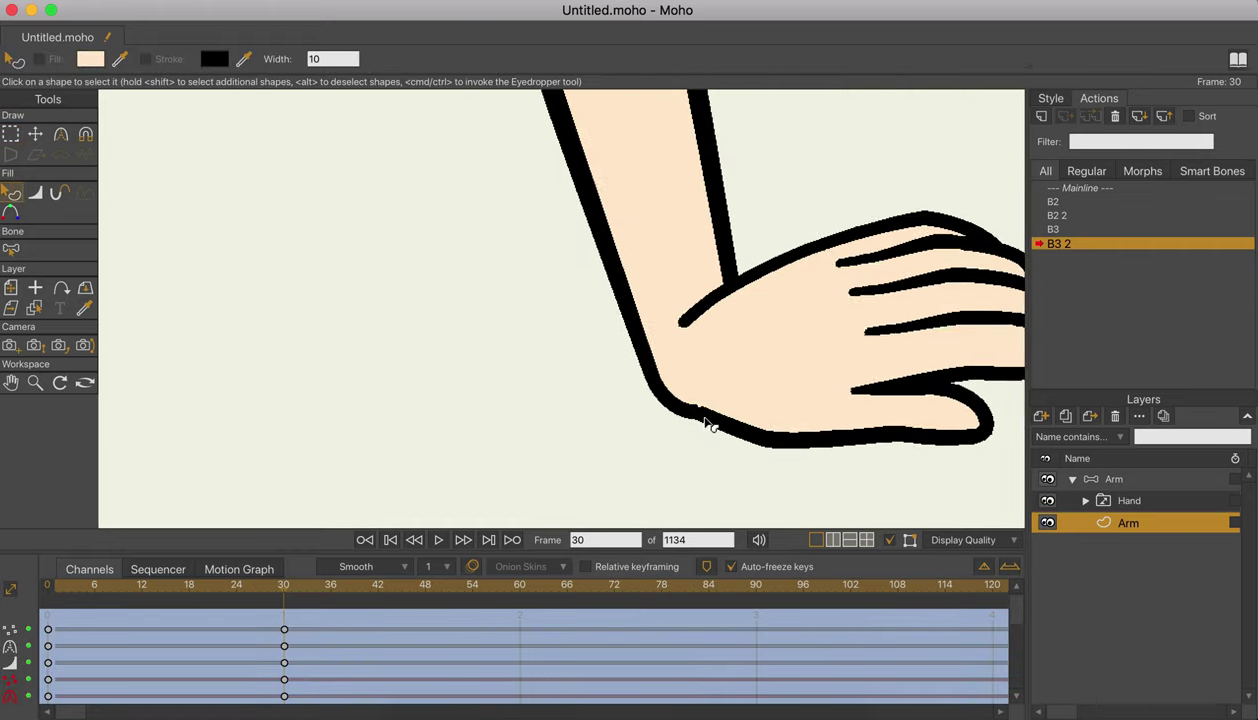
Refine the position and curvature of the Arm layer's wrist points at frame 30 to smooth the outer bend.
{"action": "key", "text": "g"}
{"action": "key", "text": "t"}
{"action": "left_click_drag", "start_coordinate": [656, 378], "coordinate": [699, 416]}
{"action": "key", "text": "c"}
{"action": "key", "text": "q"}
{"action": "key", "text": "t"}
{"action": "key", "text": "q"}
{"action": "scroll", "coordinate": [690, 430], "scroll_direction": "down", "scroll_amount": 2}
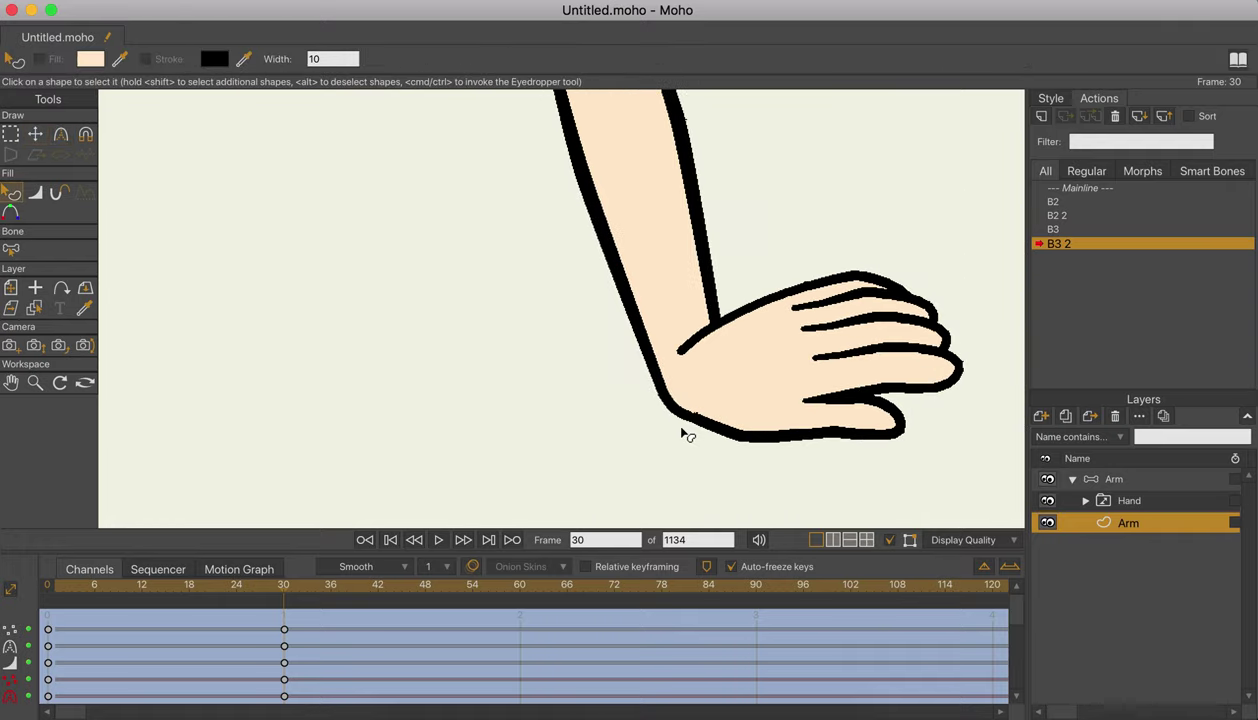
Return to the mainline, select the Arm bone layer and test the wrist bend by manipulating the hand bone.
{"action": "double_click", "coordinate": [1100, 188]}
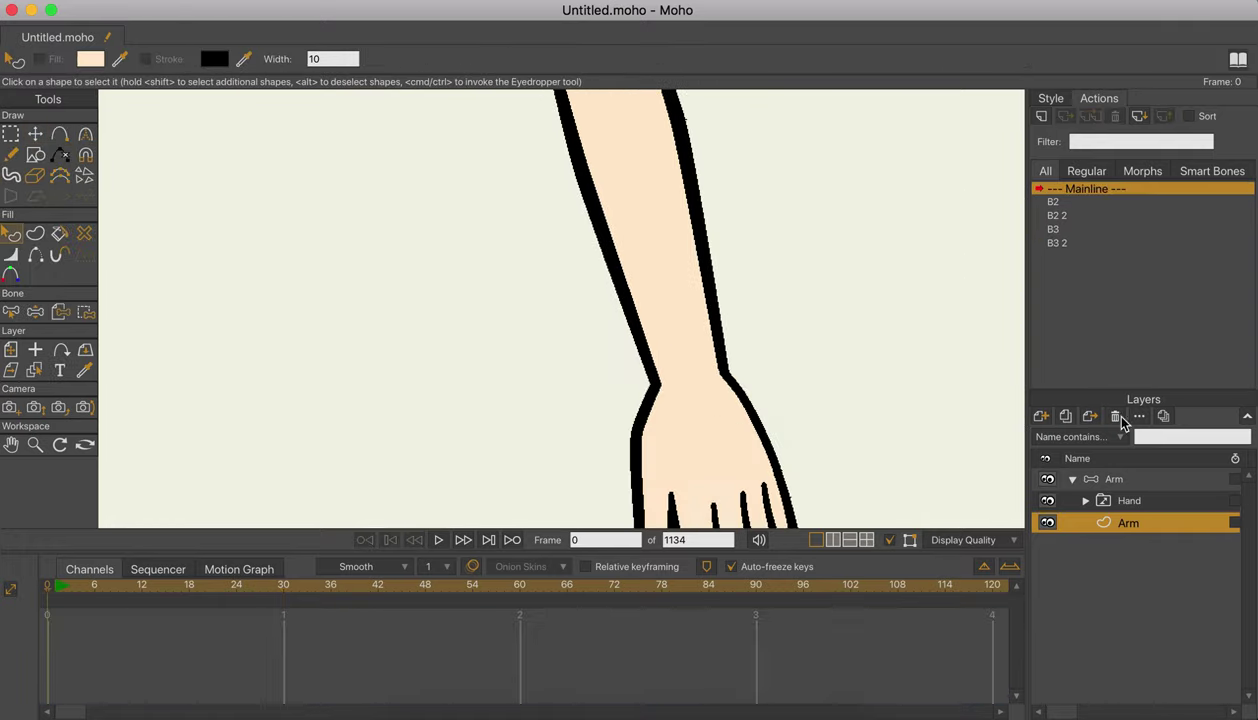
{"action": "left_click", "coordinate": [1143, 484]}
{"action": "left_click_drag", "start_coordinate": [674, 422], "coordinate": [834, 197]}
{"action": "key", "text": "b"}
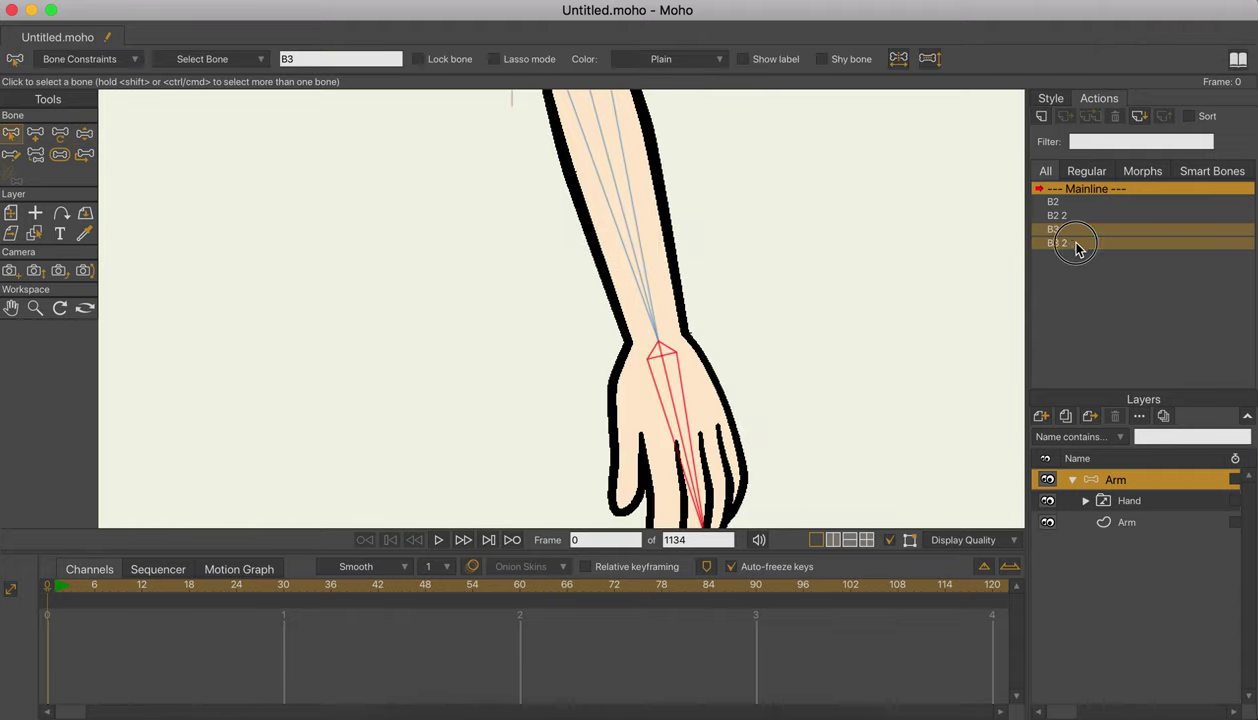
Reopen the B3 2 action and go to frame 16, partway through the wrist bend.
{"action": "double_click", "coordinate": [1077, 244]}
{"action": "left_click_drag", "start_coordinate": [128, 590], "coordinate": [173, 594]}
{"action": "key", "text": "t"}
{"action": "left_click", "coordinate": [662, 356]}
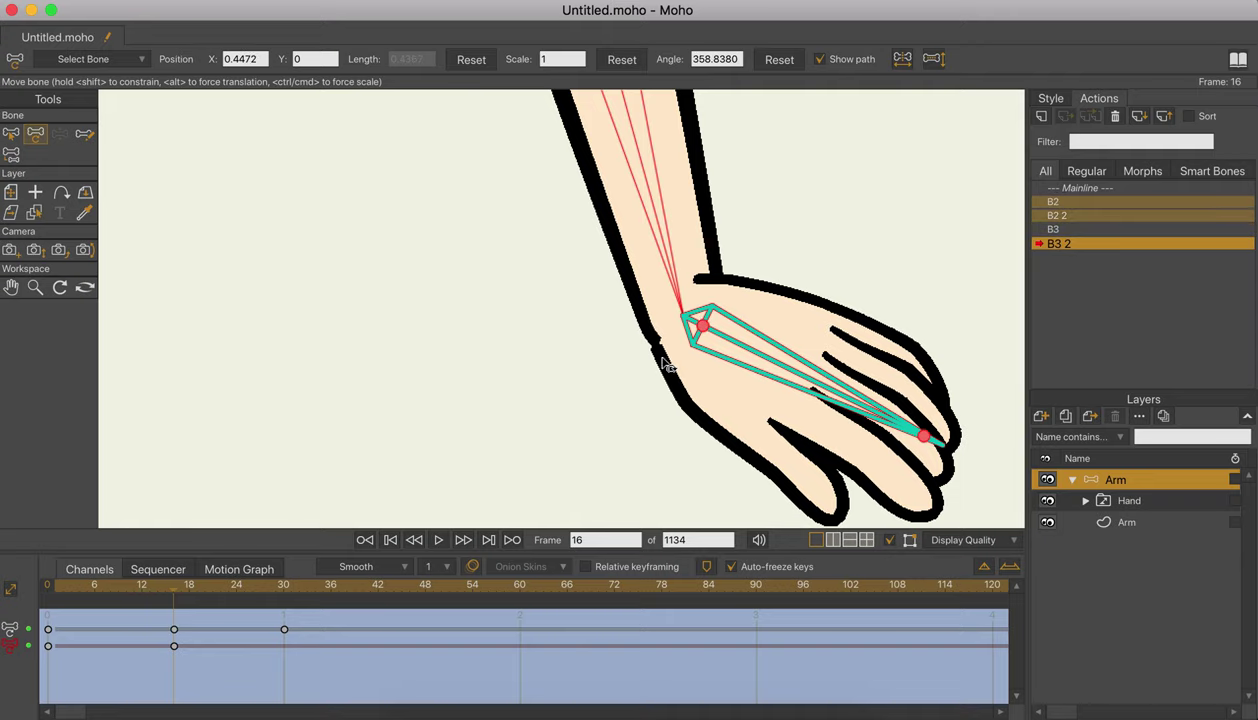
{"action": "right_click", "coordinate": [684, 368], "text": "alt"}
{"action": "left_click", "coordinate": [662, 349]}
{"action": "left_click", "coordinate": [652, 349], "text": "alt+super"}
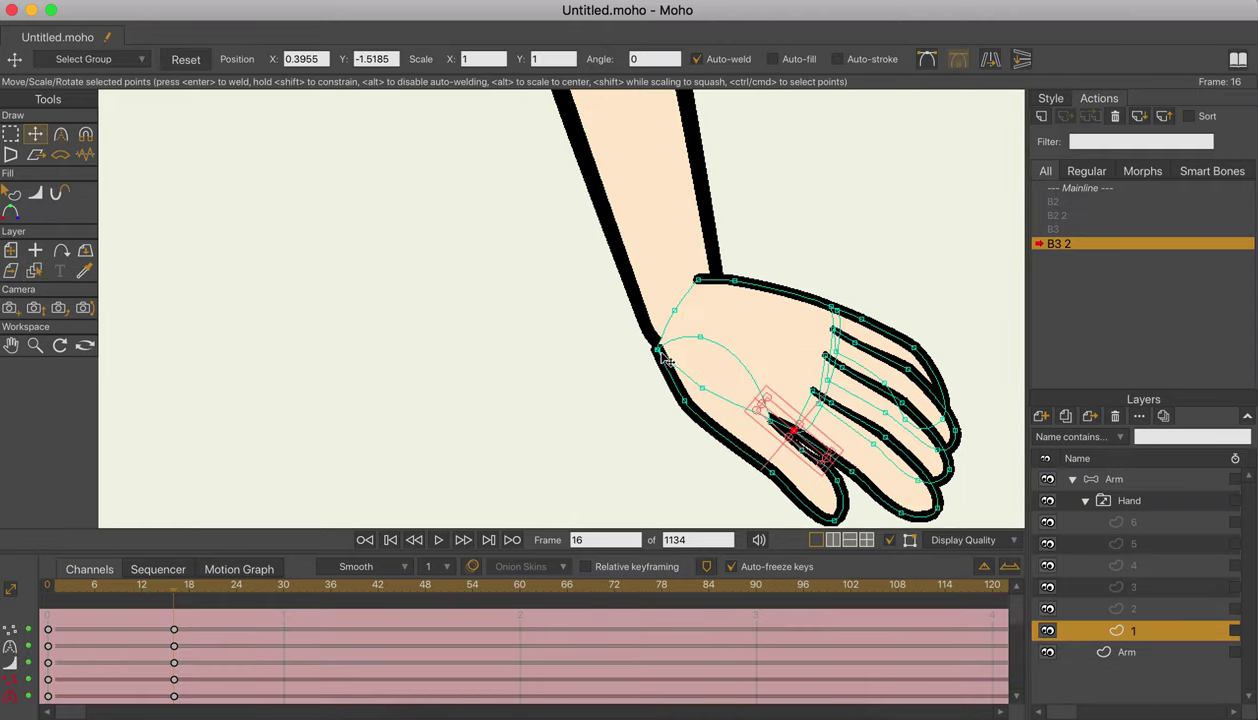
{"action": "left_click", "coordinate": [660, 346], "text": "alt+super"}
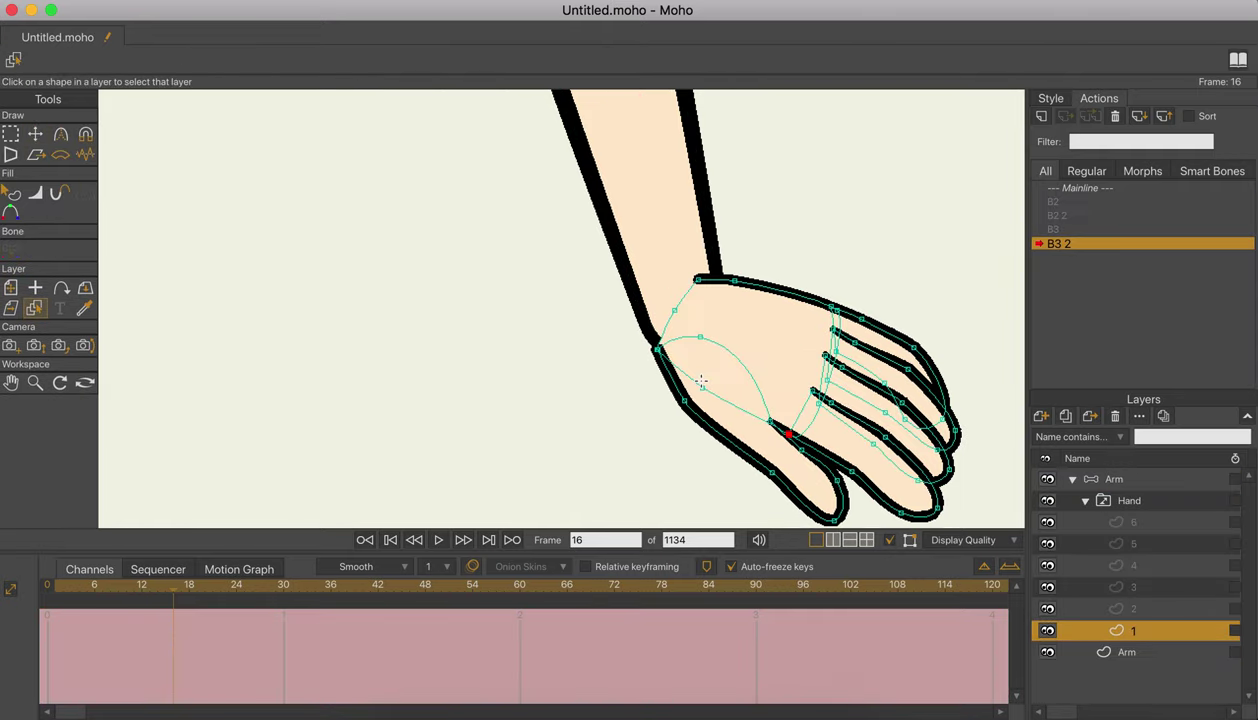
At frame 16, move the Arm layer's thumb-side wrist point to close the outline gap, and check the bend through frame 30.
{"action": "left_click", "coordinate": [657, 349], "text": "alt+super"}
{"action": "left_click", "coordinate": [654, 341]}
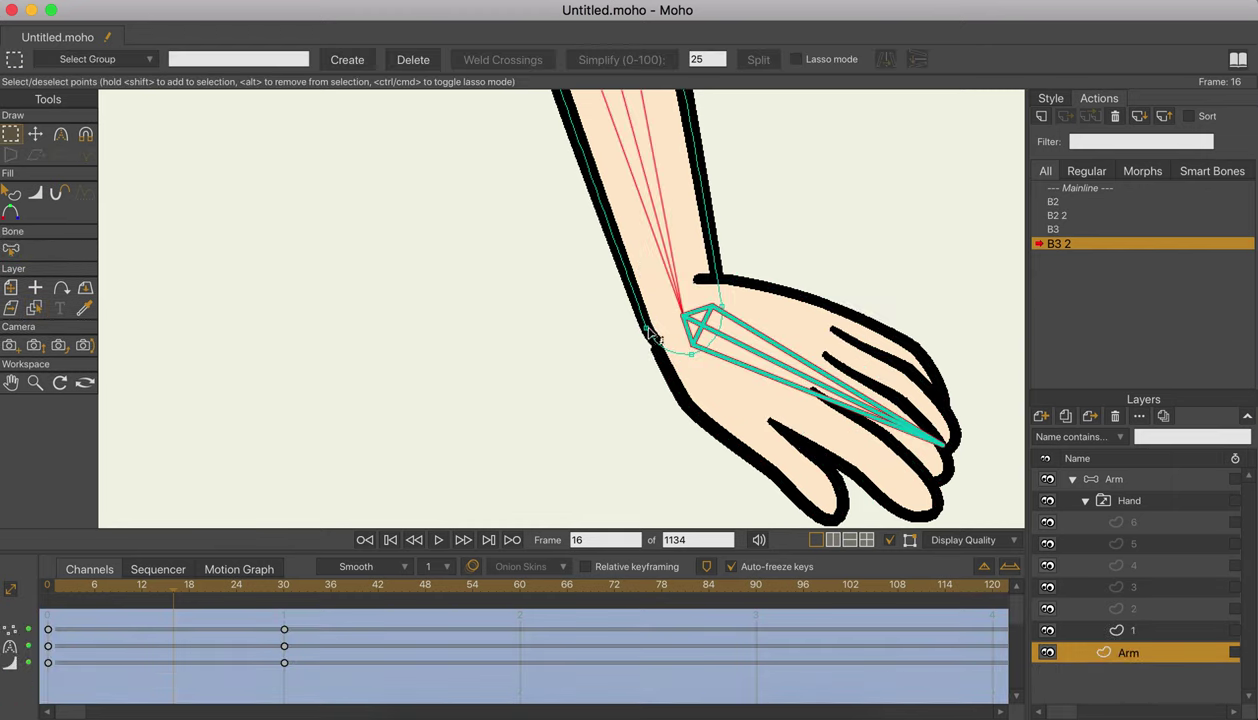
{"action": "key", "text": "t"}
{"action": "left_click_drag", "start_coordinate": [647, 329], "coordinate": [652, 345]}
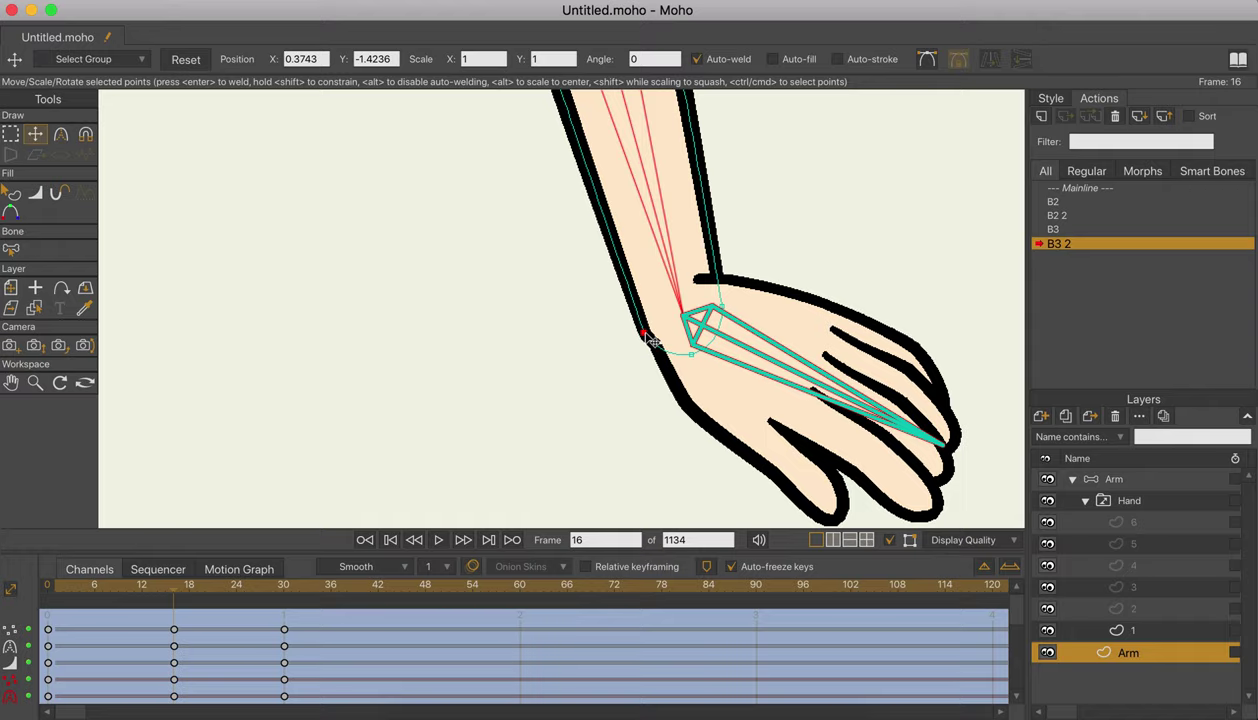
{"action": "key", "text": "q"}
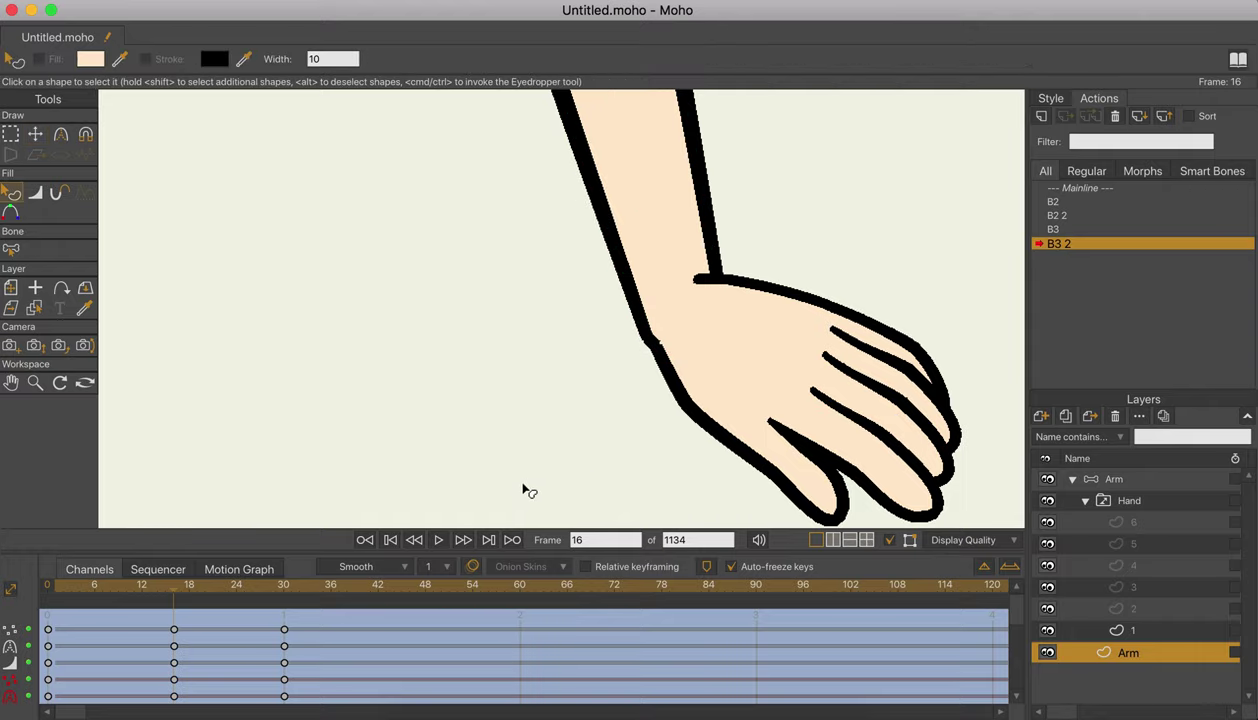
{"action": "left_click_drag", "start_coordinate": [42, 593], "coordinate": [283, 590]}
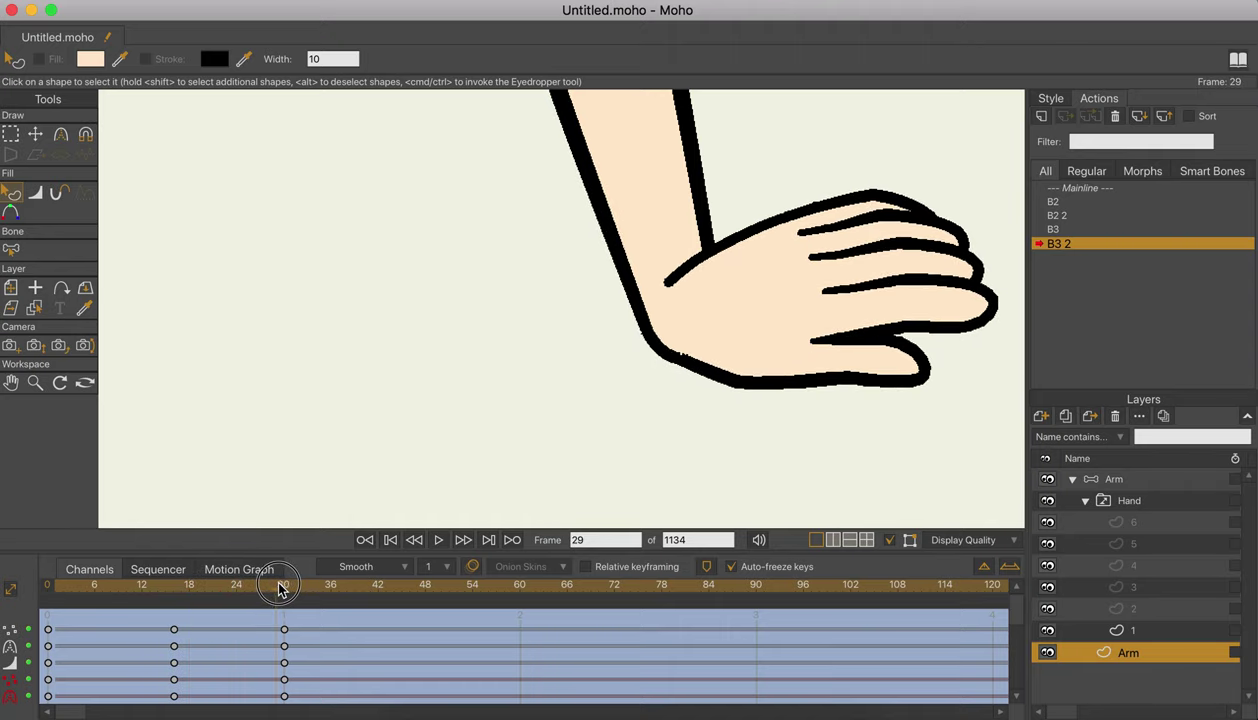
Return to the mainline, select the Arm bone layer and test the corrected wrist by manipulating the bones.
{"action": "left_click", "coordinate": [1087, 189]}
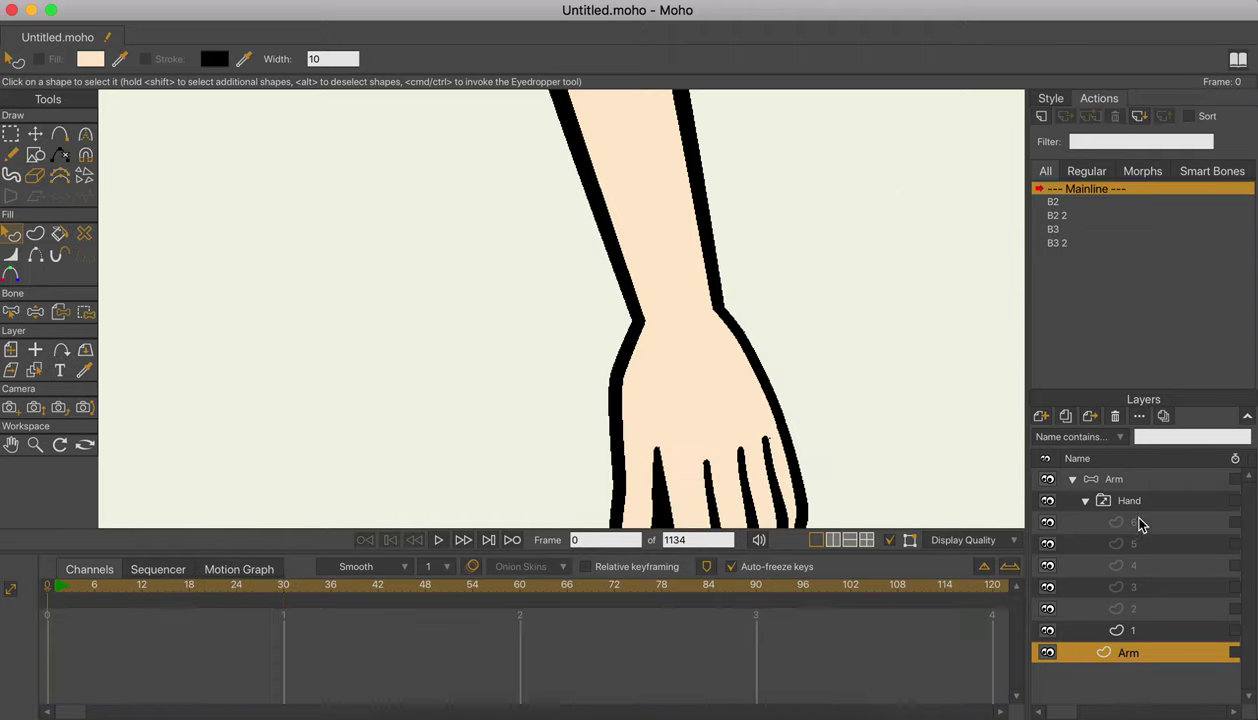
{"action": "left_click", "coordinate": [1137, 481]}
{"action": "scroll", "coordinate": [833, 369], "scroll_direction": "down", "scroll_amount": 3}
{"action": "left_click_drag", "start_coordinate": [806, 368], "coordinate": [594, 334]}
{"action": "key", "text": "z"}
{"action": "key", "text": "b"}
With the forearm bone selected, add a short diagonal control bone beside the hand and name it Arm change.
{"action": "left_click", "coordinate": [797, 305]}
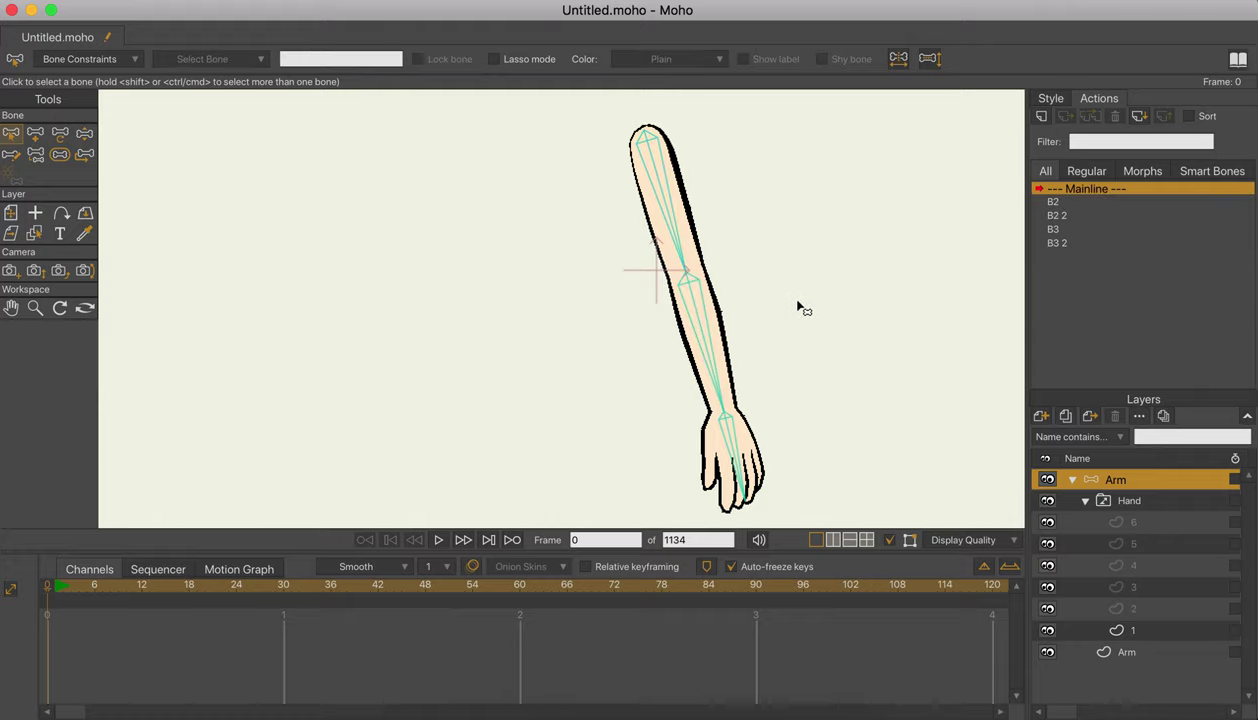
{"action": "left_click_drag", "start_coordinate": [797, 305], "coordinate": [704, 248]}
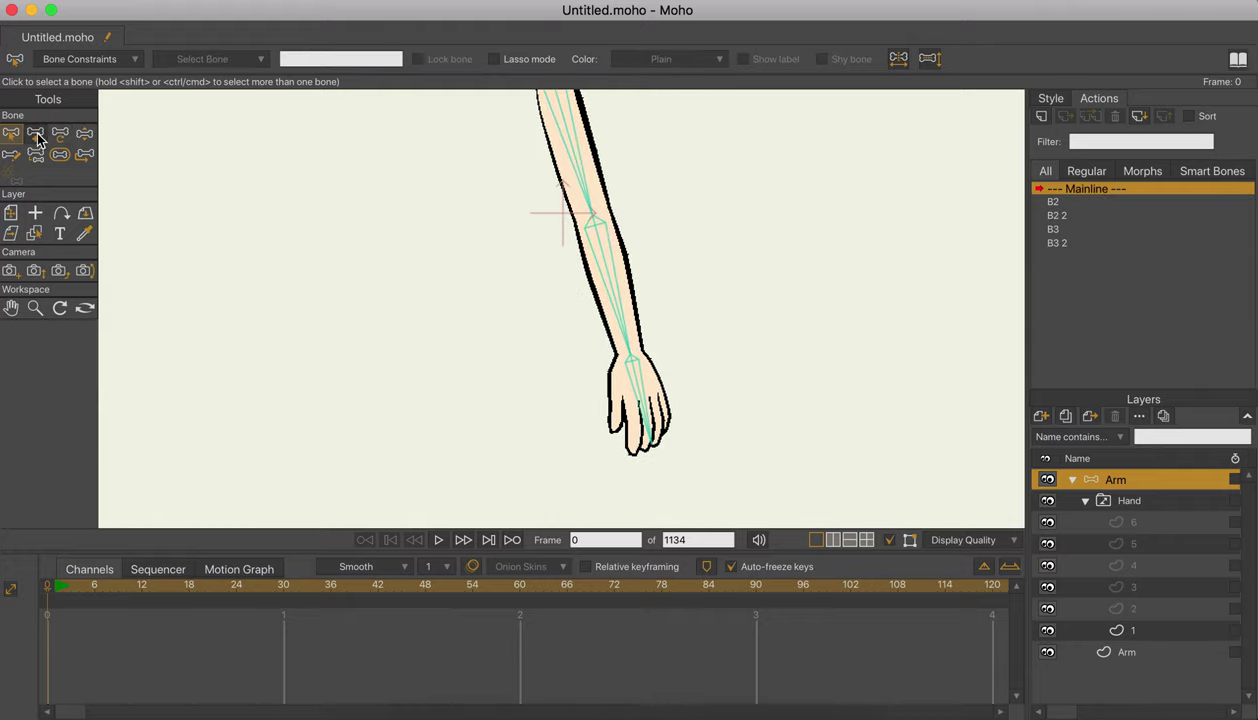
{"action": "left_click", "coordinate": [605, 270]}
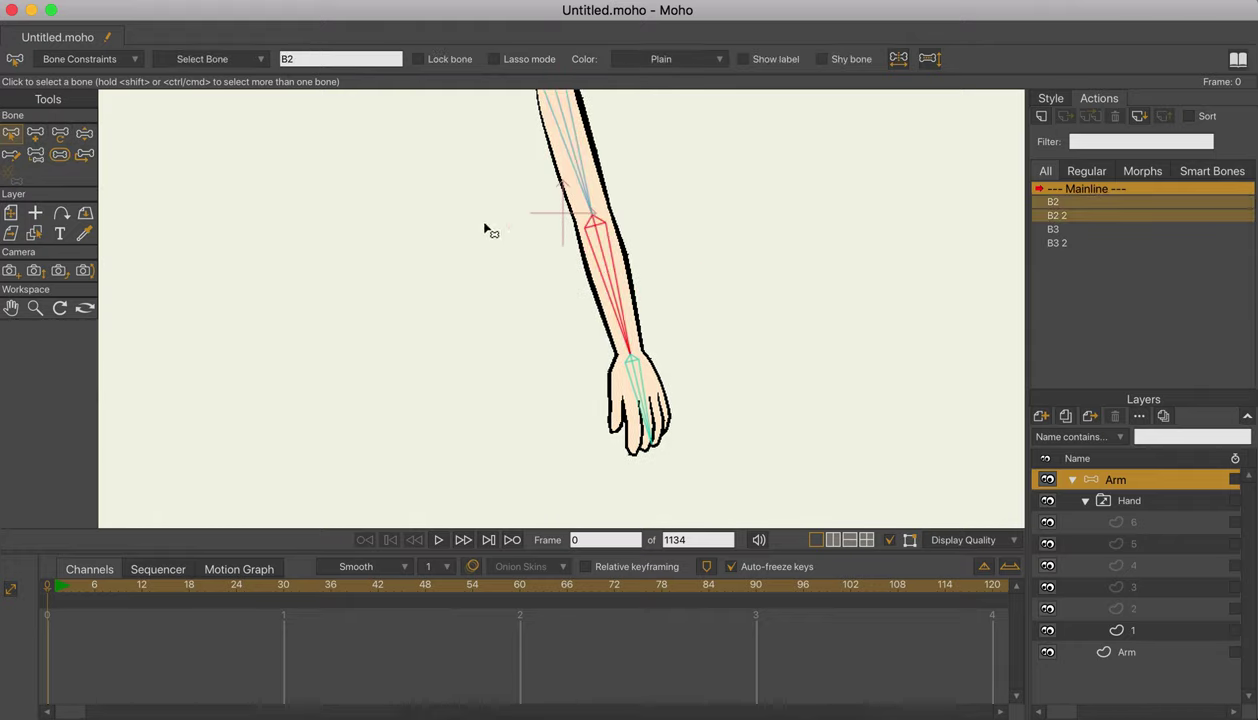
{"action": "left_click", "coordinate": [35, 132]}
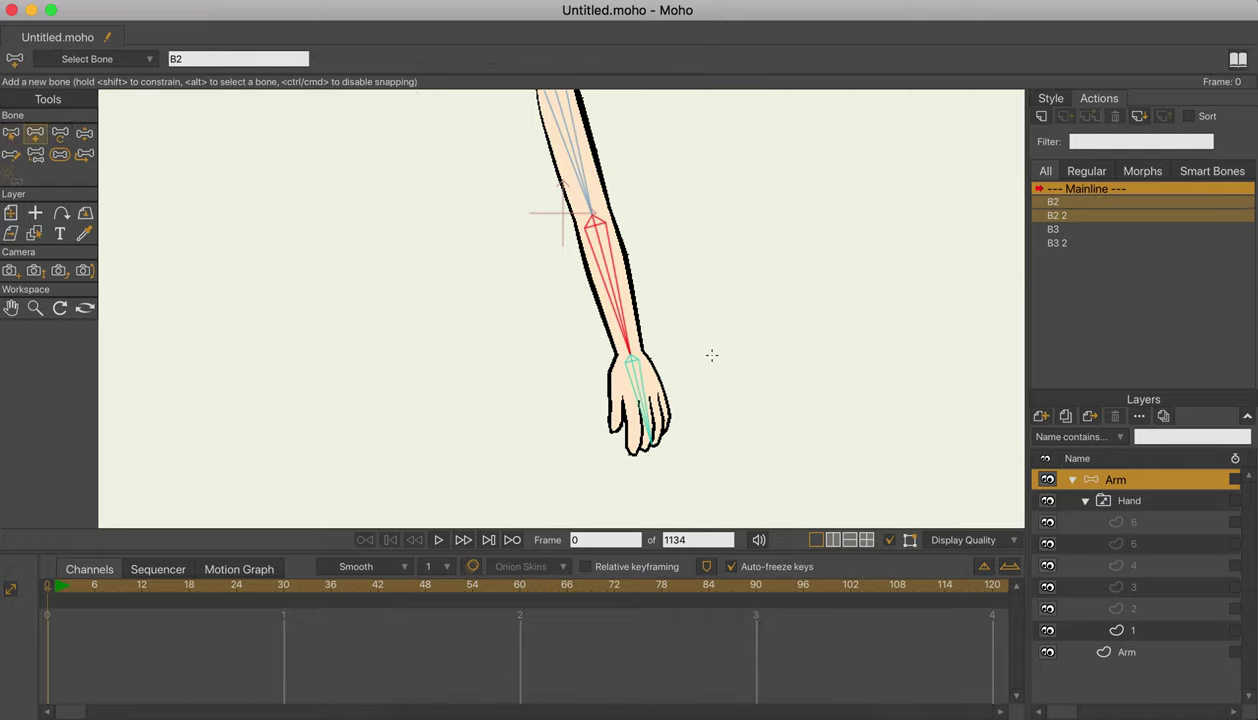
{"action": "left_click_drag", "start_coordinate": [743, 390], "coordinate": [798, 342]}
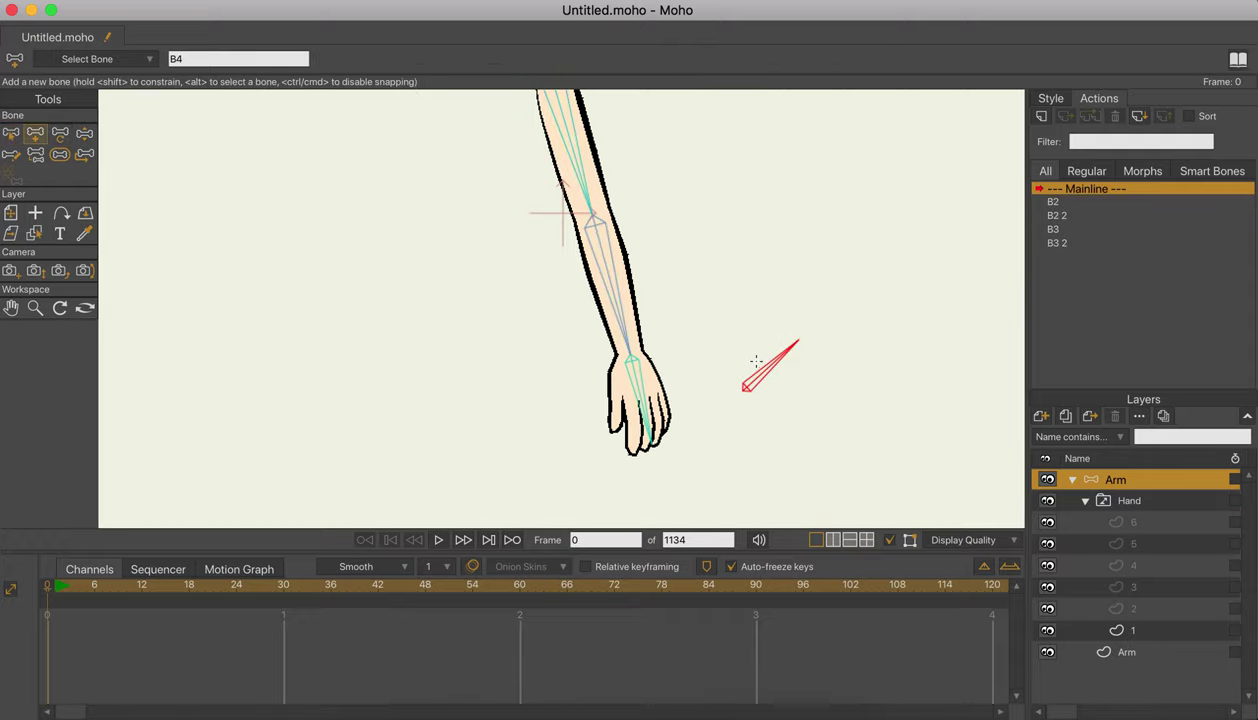
{"action": "key", "text": "z"}
{"action": "left_click_drag", "start_coordinate": [304, 62], "coordinate": [240, 68]}
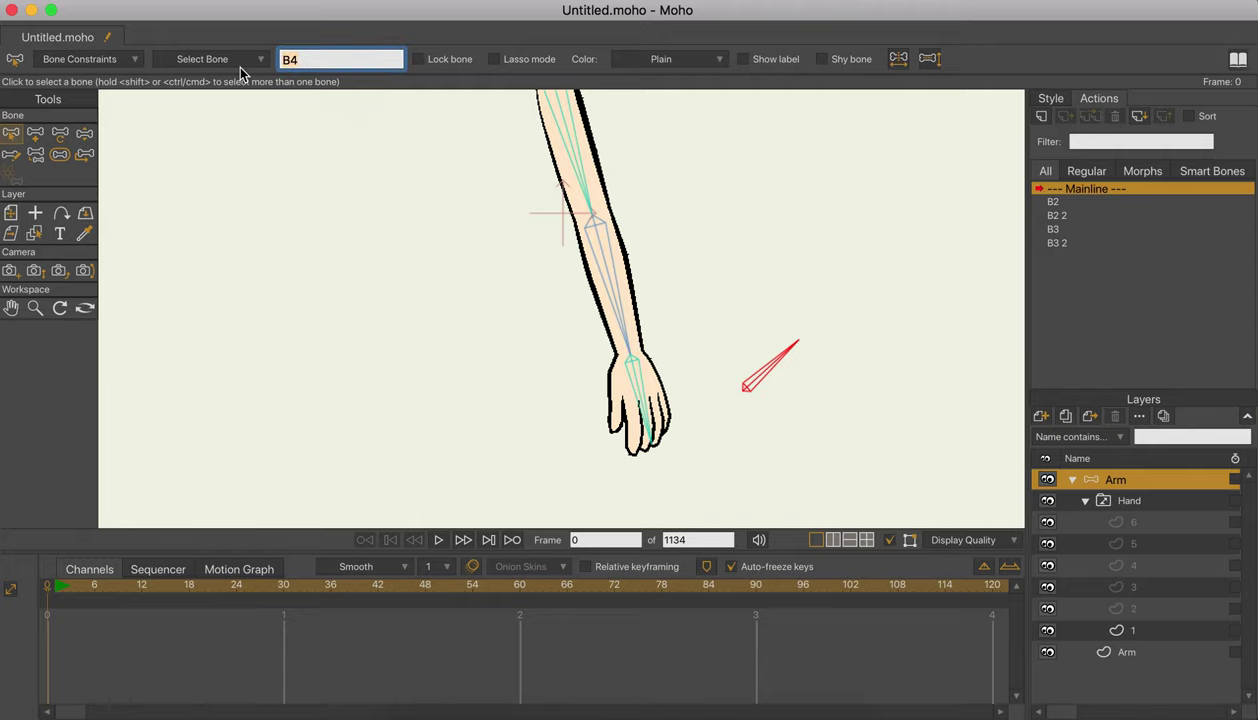
{"action": "type", "text": "Arm change"}
{"action": "key", "text": "Return"}
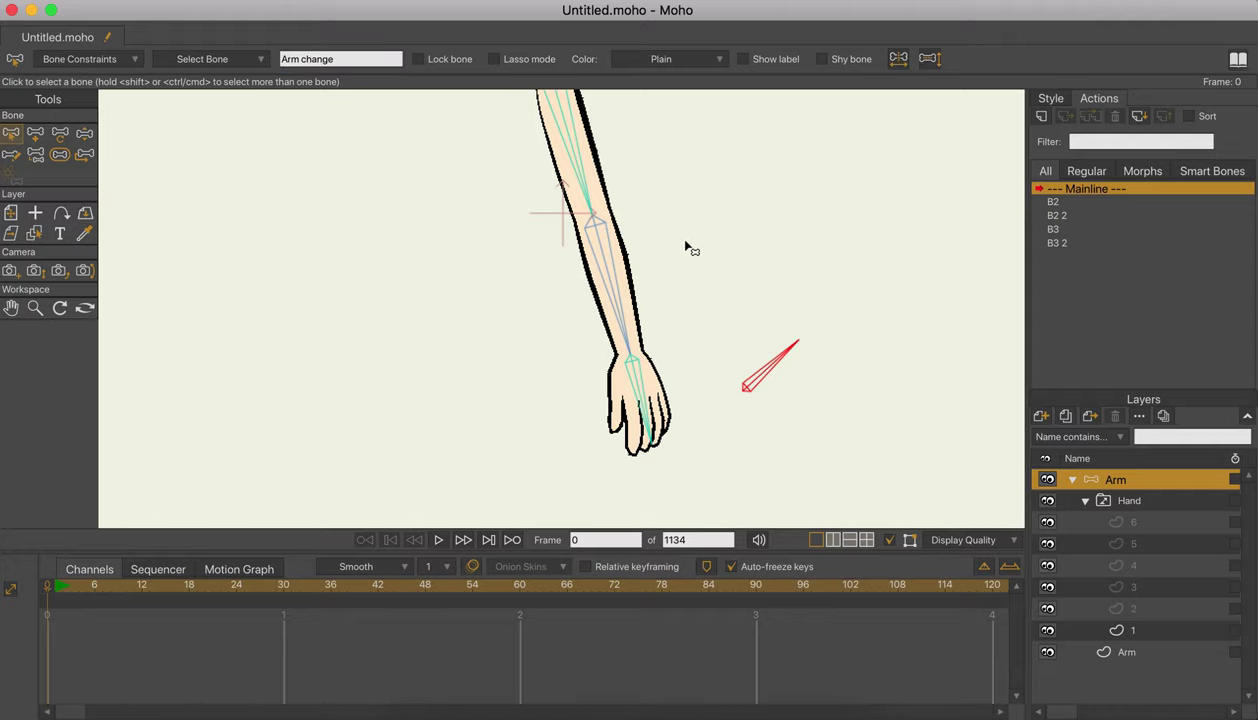
Enable angle constraints on the Arm change bone with a minimum of -90 and a maximum of 0 degrees.
{"action": "left_click_drag", "start_coordinate": [685, 236], "coordinate": [676, 234]}
{"action": "left_click", "coordinate": [80, 59]}
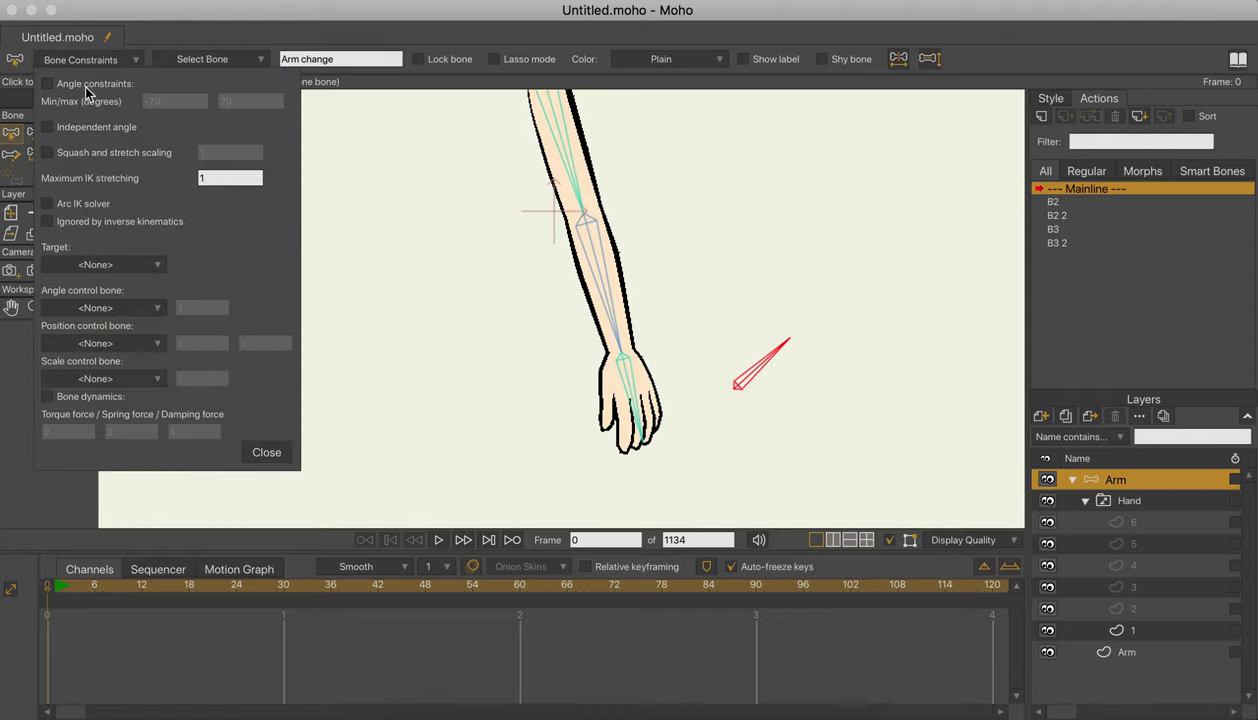
{"action": "left_click", "coordinate": [48, 84]}
{"action": "scroll", "coordinate": [178, 109], "scroll_direction": "down", "scroll_amount": 3}
{"action": "left_click_drag", "start_coordinate": [187, 103], "coordinate": [80, 109]}
{"action": "type", "text": "-90"}
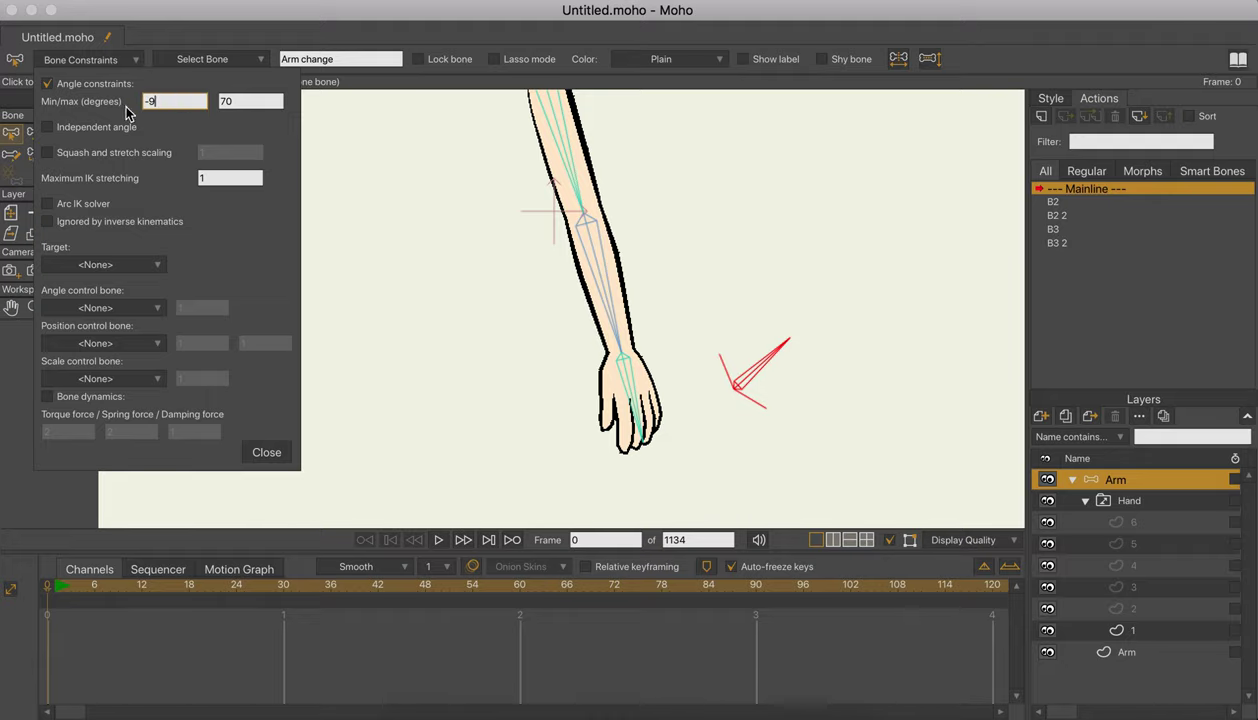
{"action": "key", "text": "Tab"}
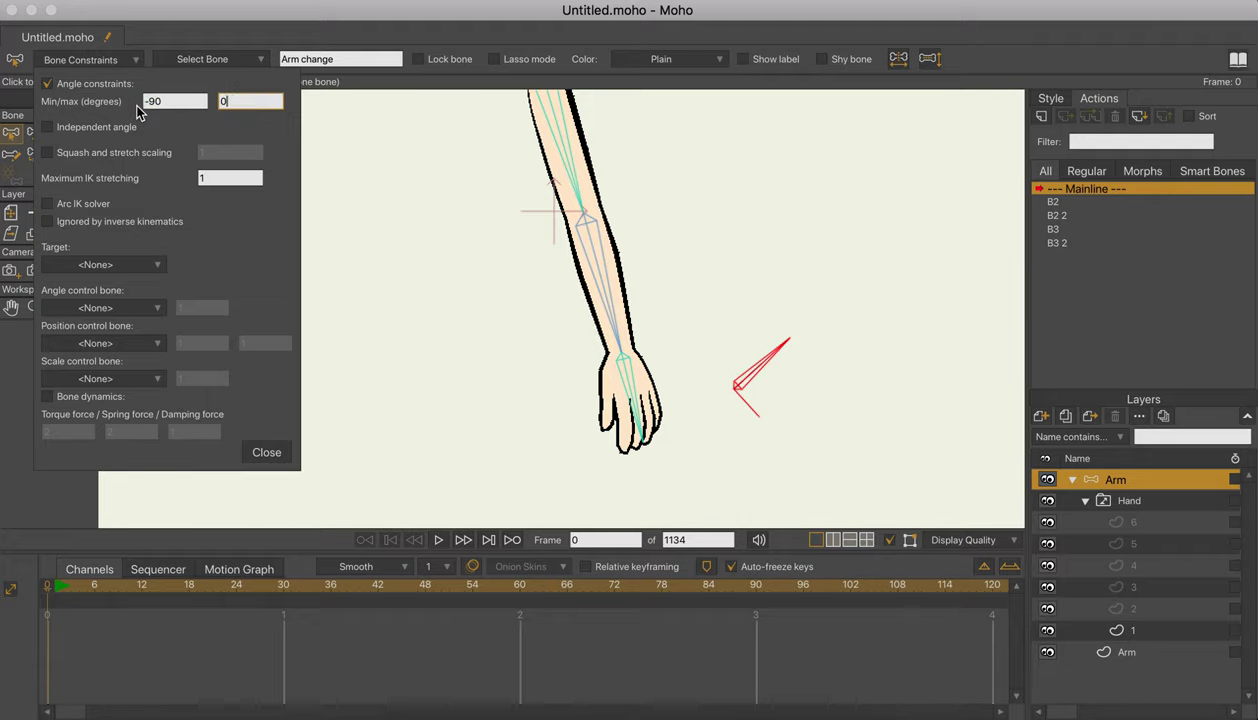
{"action": "left_click", "coordinate": [267, 454]}
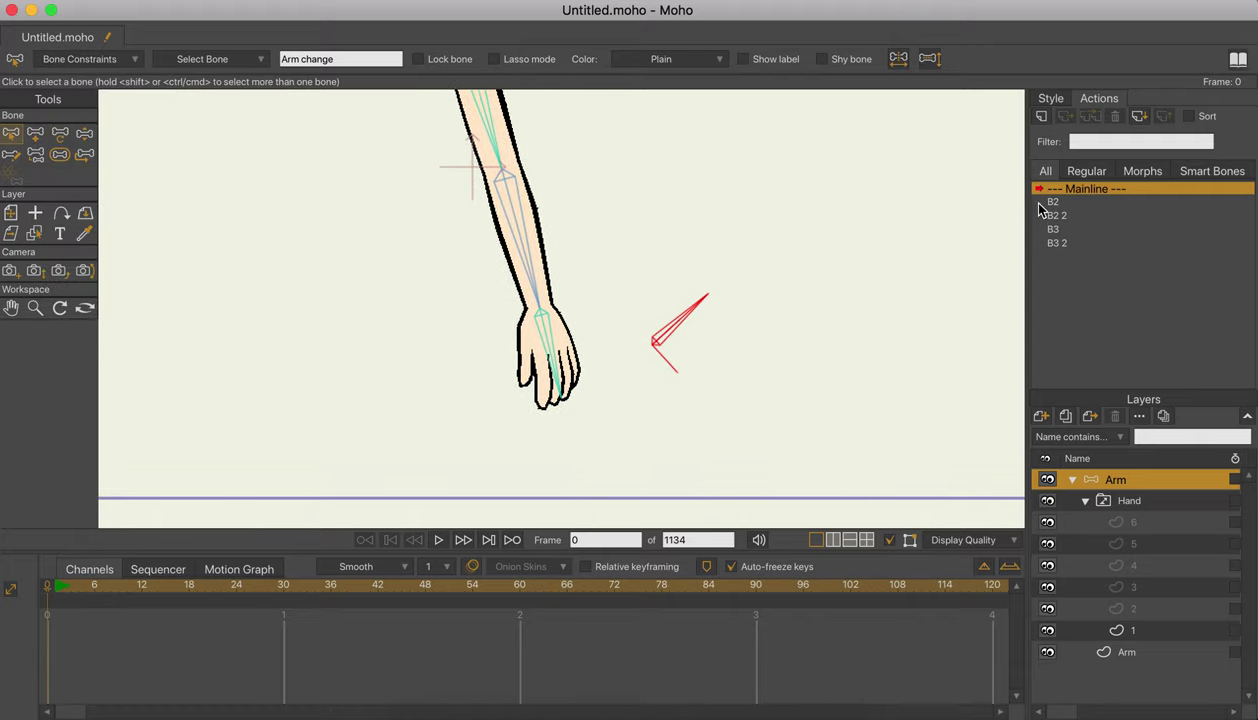
Create a smart bone action named Arm change for the control bone and key the Hand switch layer to 1 at frame 1.
{"action": "left_click", "coordinate": [1043, 118]}
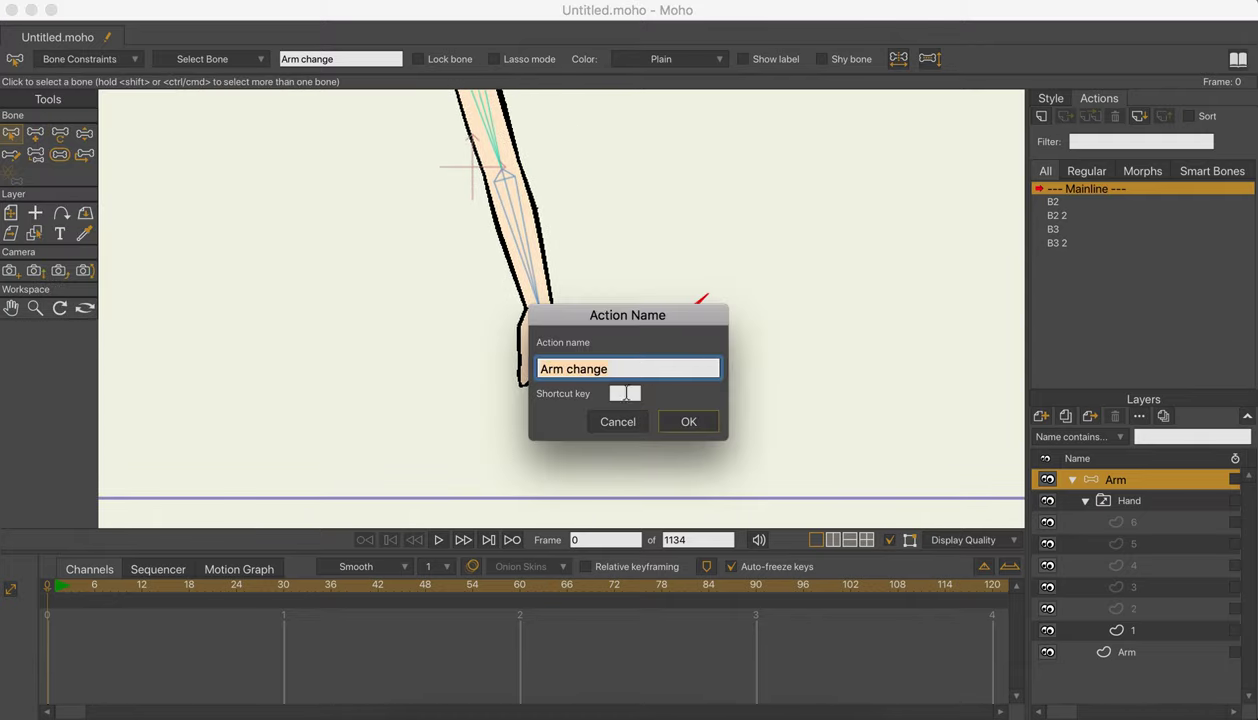
{"action": "left_click", "coordinate": [688, 424]}
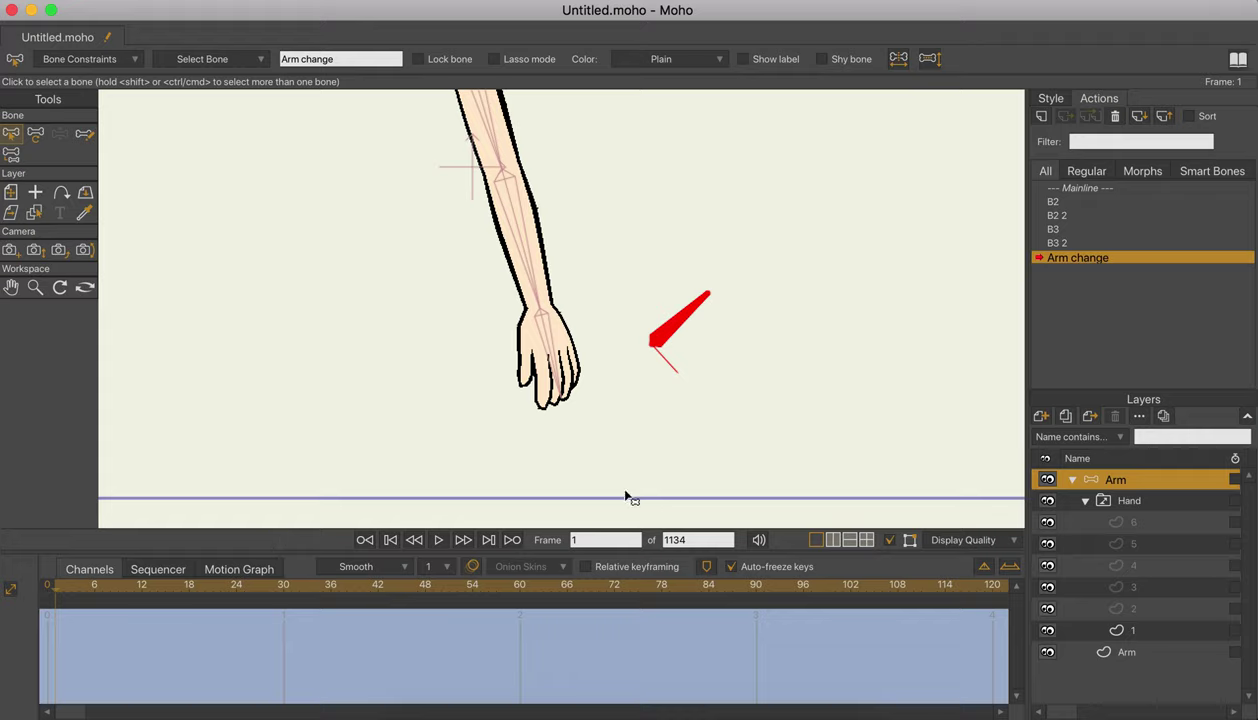
{"action": "left_click", "coordinate": [1131, 501]}
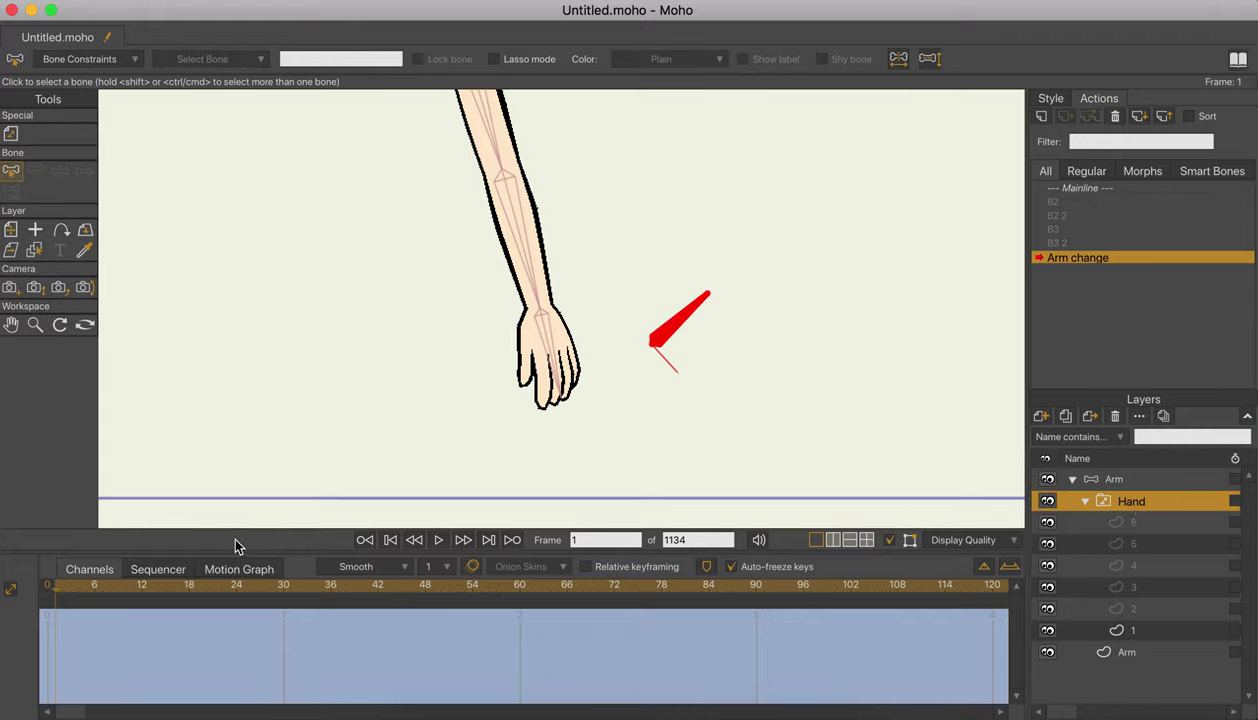
{"action": "right_click", "coordinate": [1156, 506]}
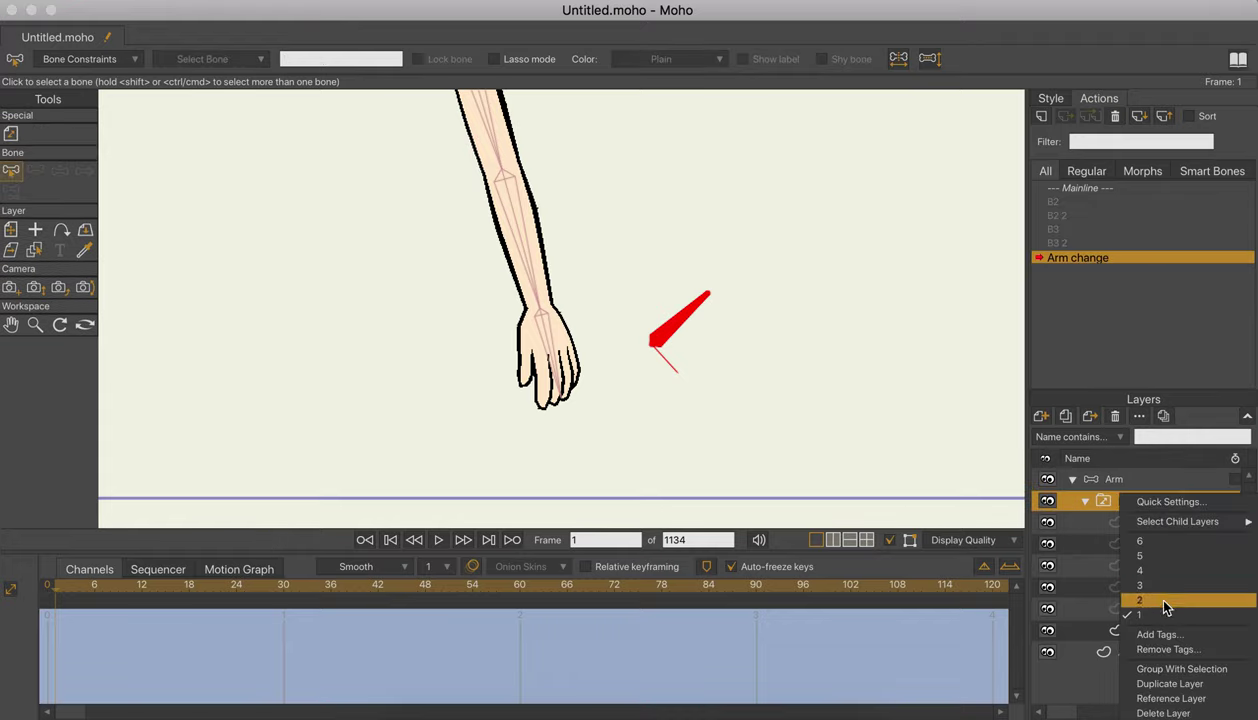
{"action": "left_click", "coordinate": [1144, 603]}
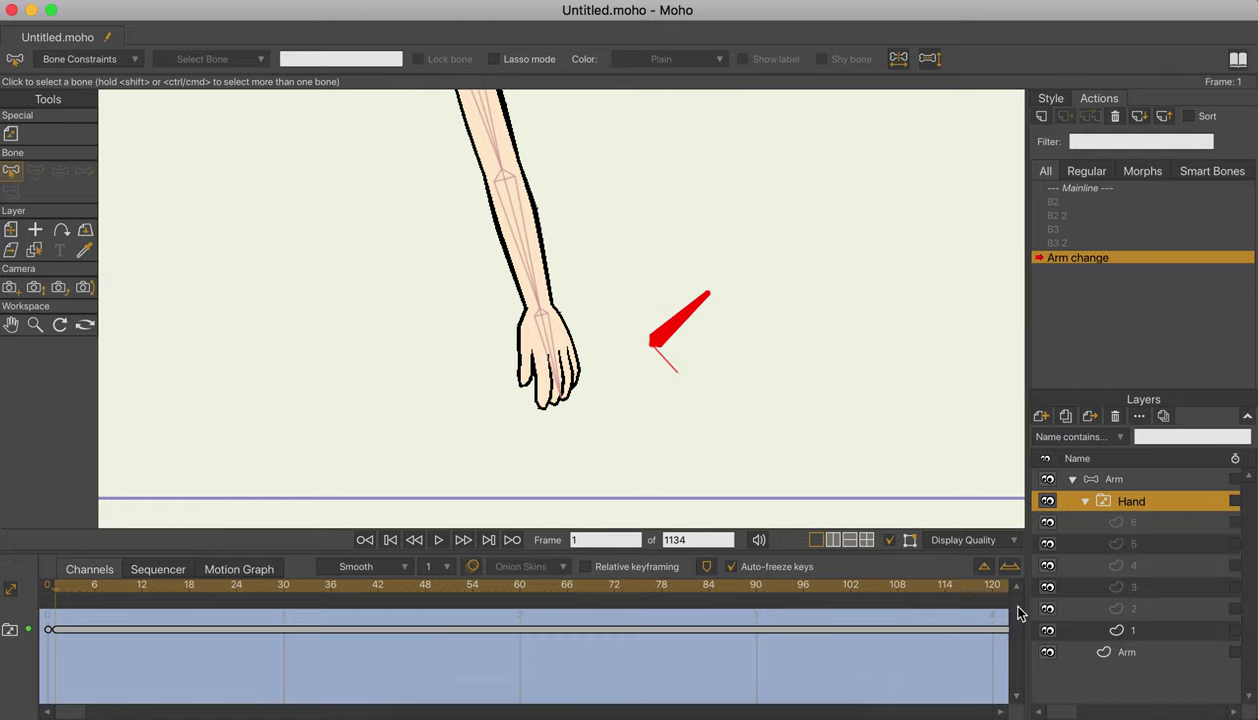
In the Arm change action, key the Hand switch layer to 2 at frame 2 and to 3 at frame 3.
{"action": "left_click", "coordinate": [62, 590]}
{"action": "right_click", "coordinate": [1163, 505]}
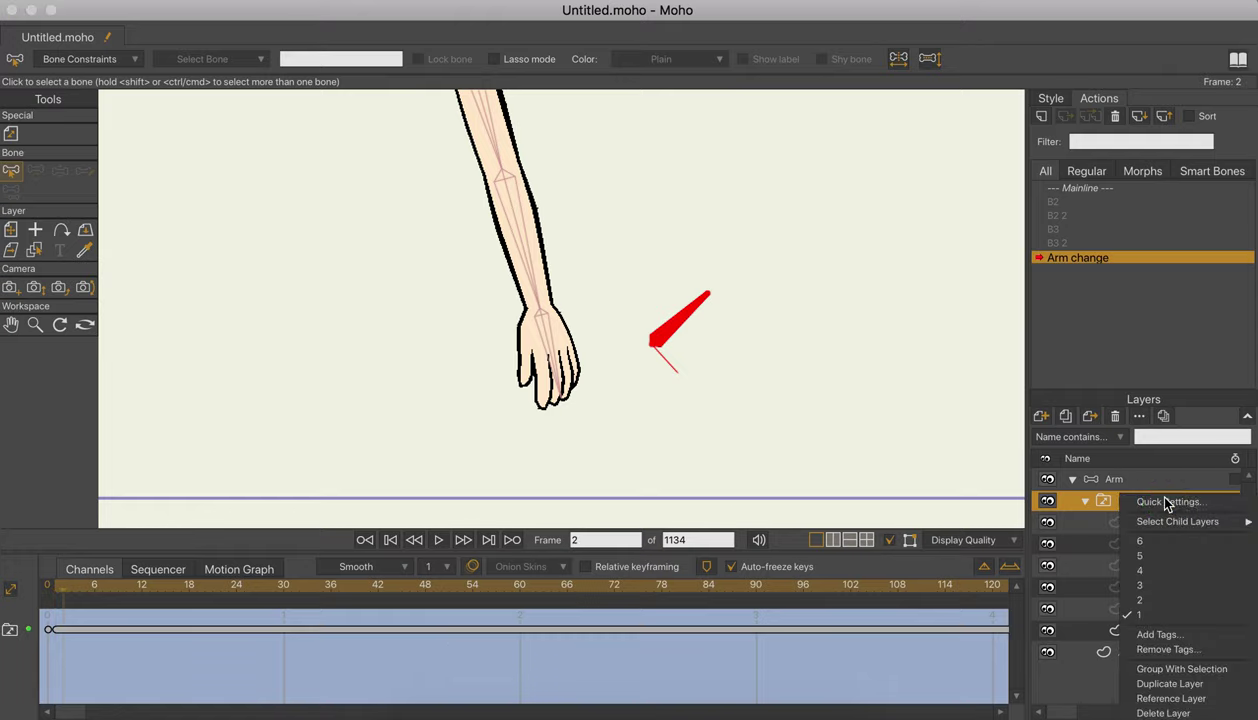
{"action": "left_click", "coordinate": [1145, 589]}
{"action": "key", "text": "super+Right"}
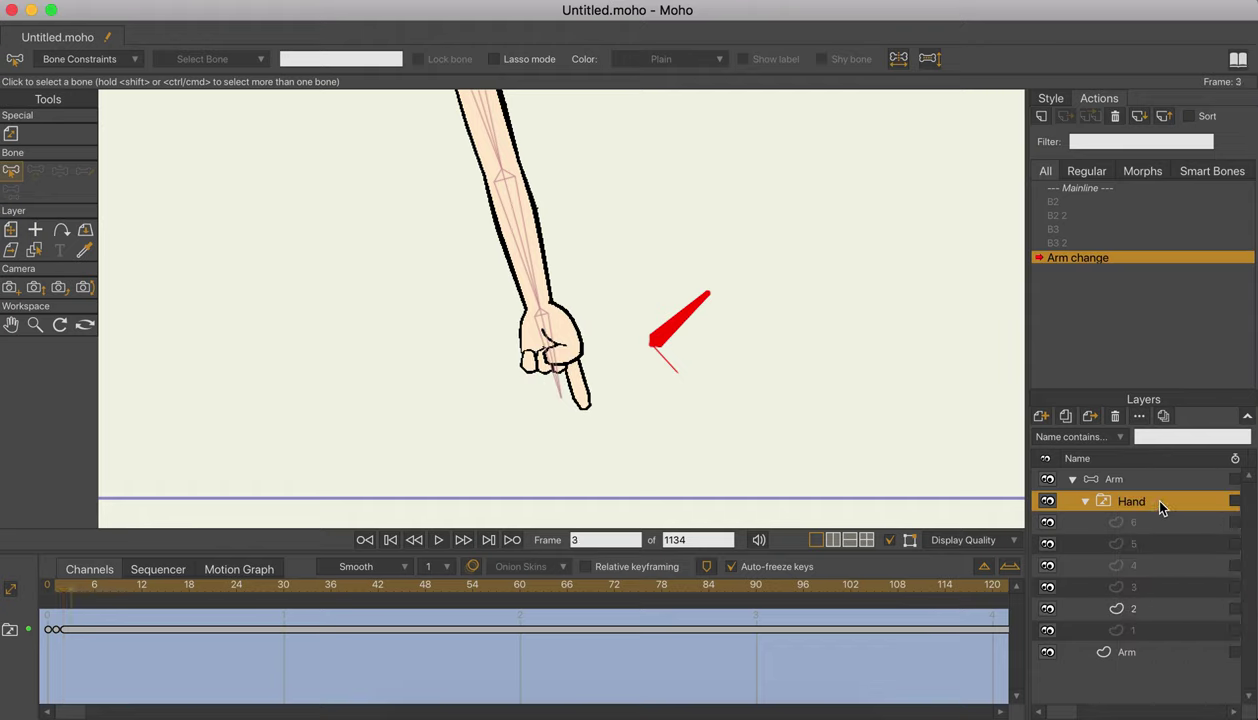
{"action": "right_click", "coordinate": [1160, 506]}
{"action": "left_click", "coordinate": [1150, 585]}
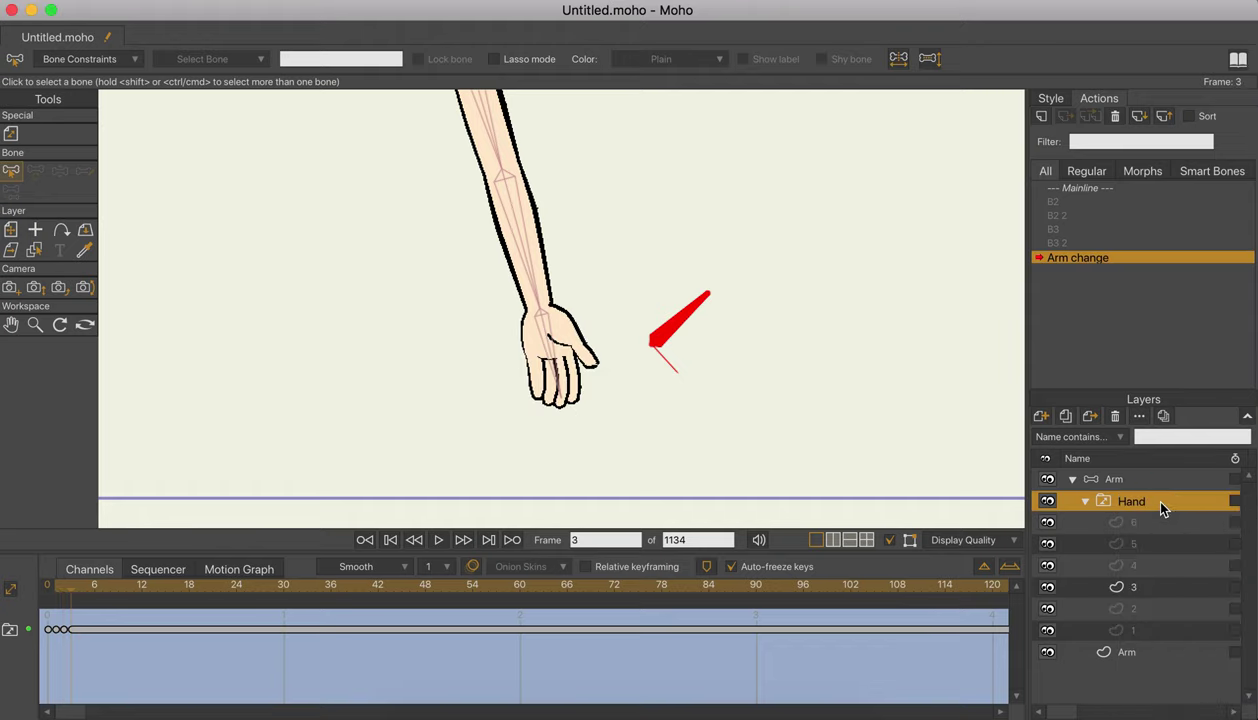
Continue keying the Hand switch layer to 4 at frame 4, 5 at frame 5 and 6 at frame 6.
{"action": "key", "text": "super+Right"}
{"action": "right_click", "coordinate": [1163, 505]}
{"action": "left_click", "coordinate": [1145, 570]}
{"action": "key", "text": "super+Right"}
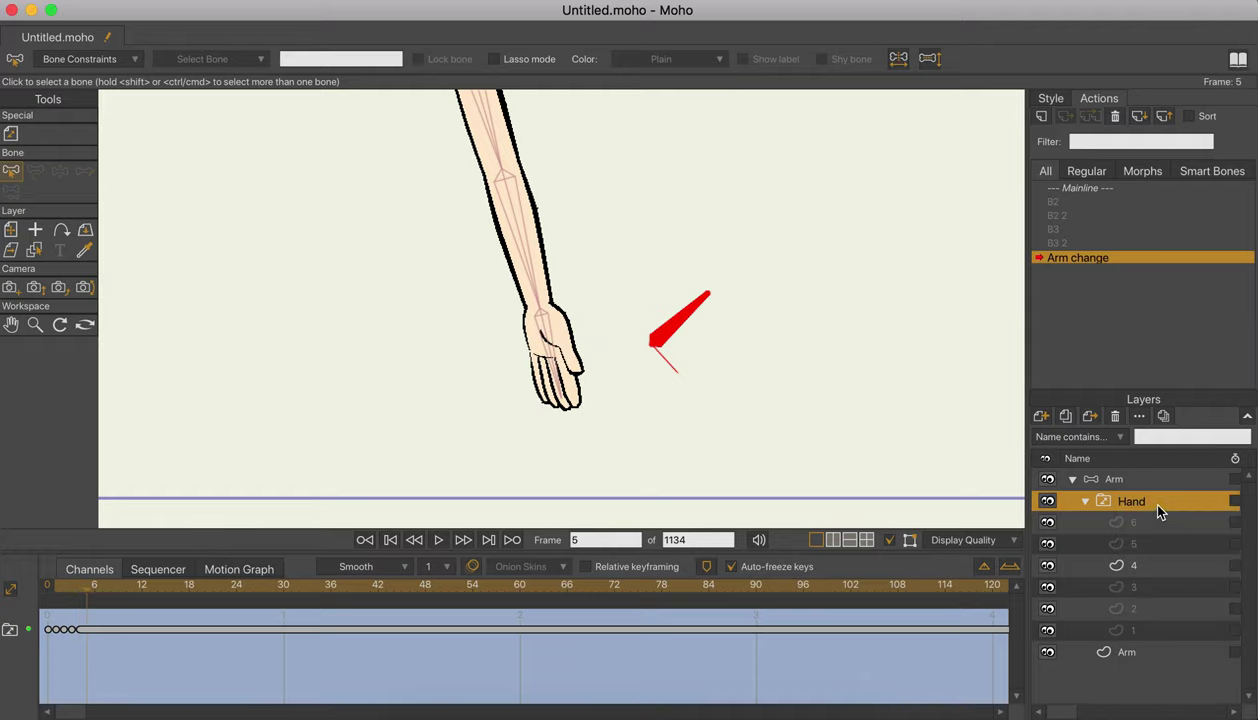
{"action": "right_click", "coordinate": [1157, 506]}
{"action": "left_click", "coordinate": [1142, 555]}
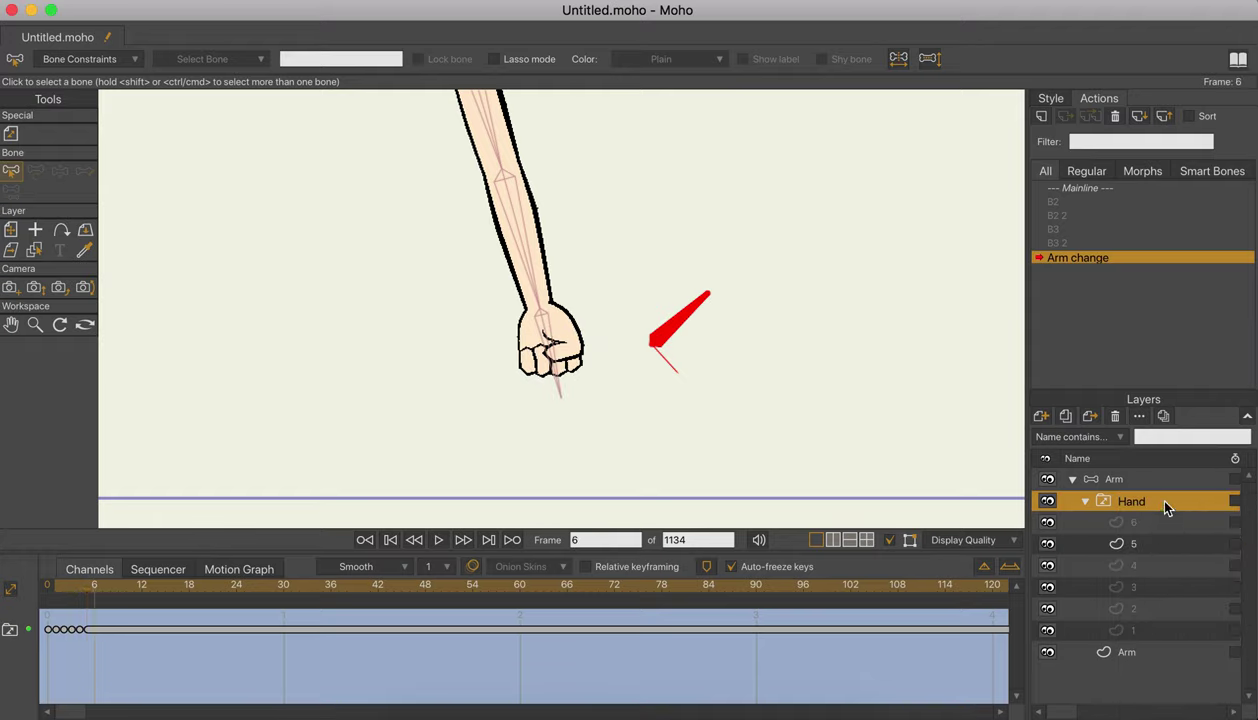
{"action": "right_click", "coordinate": [1164, 501]}
{"action": "left_click", "coordinate": [1150, 541]}
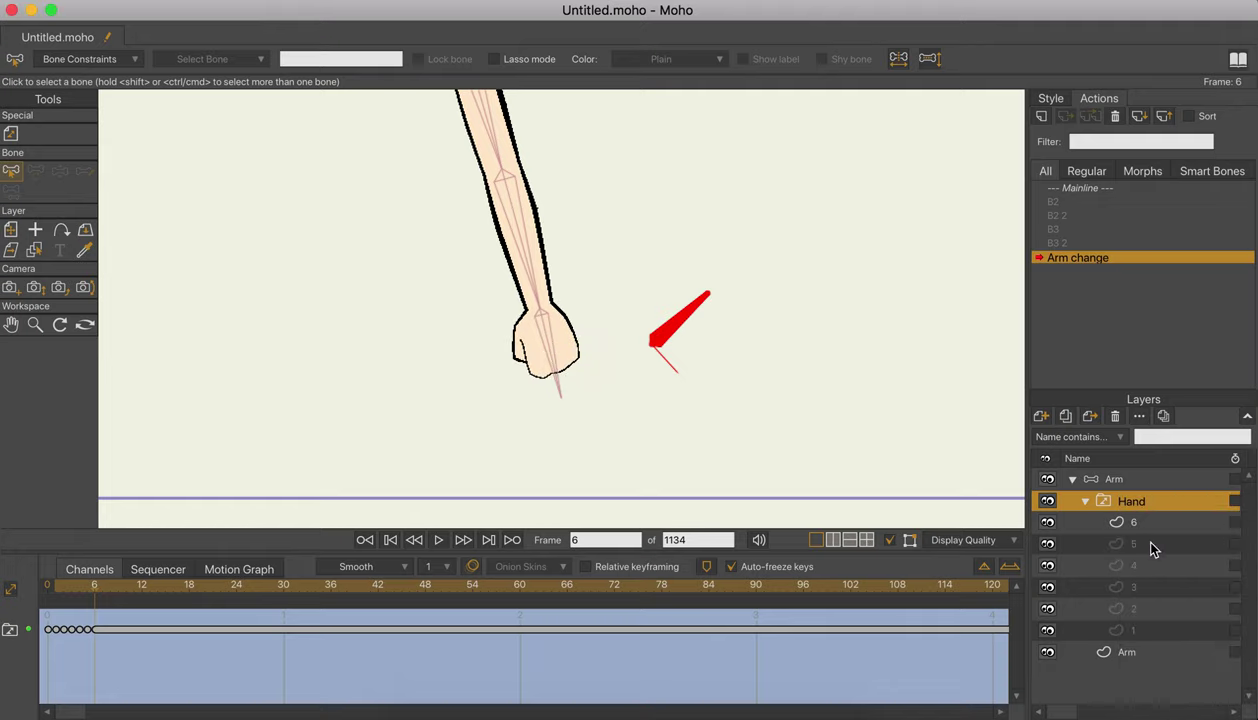
On the Arm bone layer, rotate the Arm change bone down to its angle limit at frame 6 of the action.
{"action": "left_click", "coordinate": [1137, 481]}
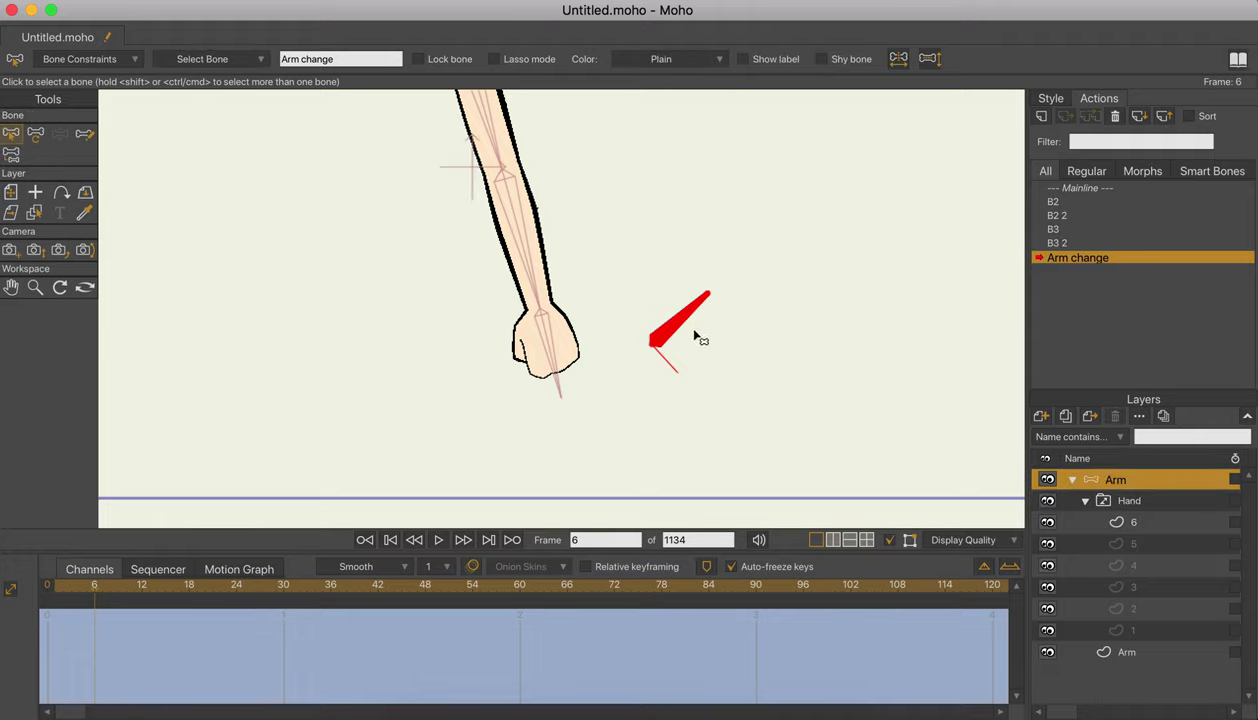
{"action": "left_click", "coordinate": [35, 133]}
{"action": "left_click_drag", "start_coordinate": [643, 326], "coordinate": [632, 407]}
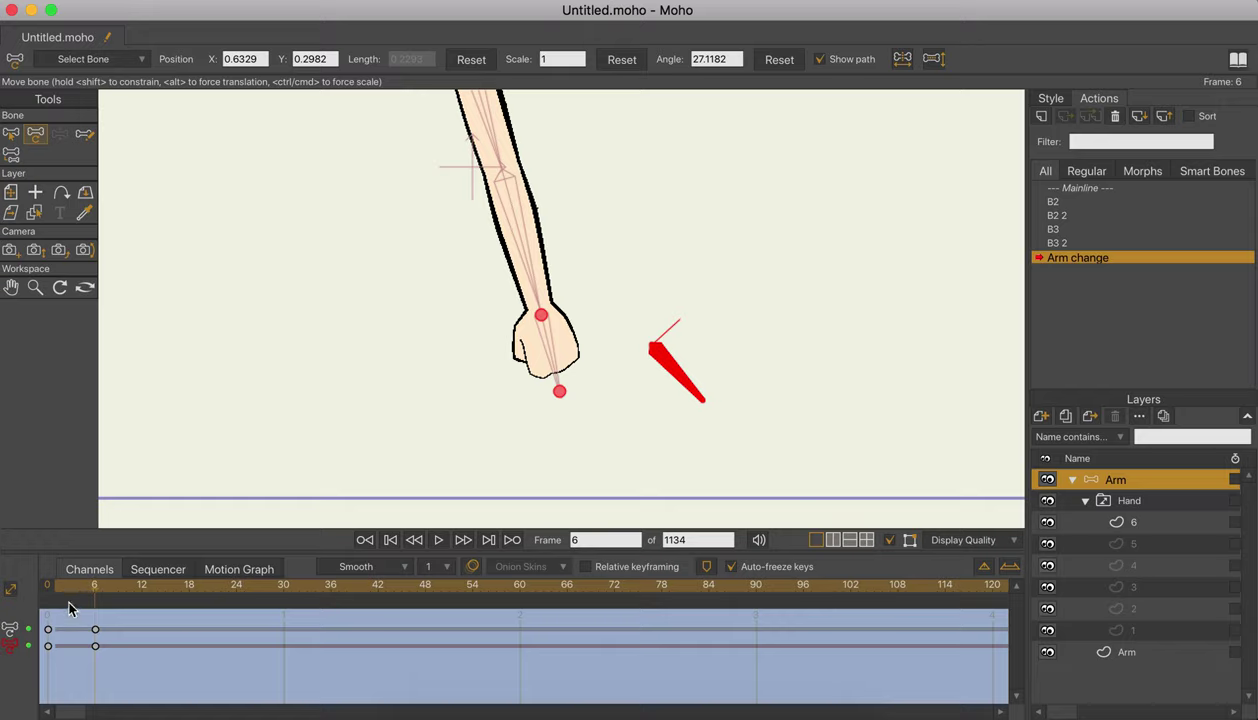
{"action": "left_click_drag", "start_coordinate": [68, 586], "coordinate": [95, 591]}
Return to the mainline and test bending the forearm at frame 0 with the Arm change bone attached.
{"action": "left_click", "coordinate": [1087, 190]}
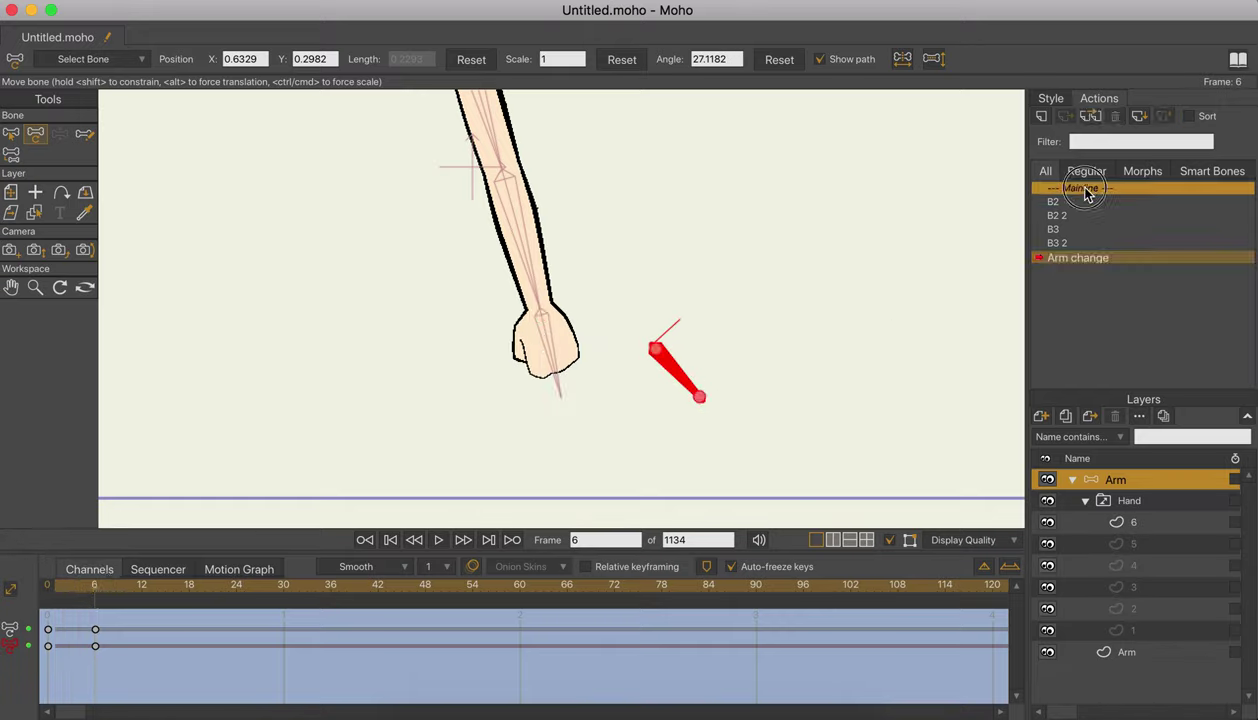
{"action": "double_click", "coordinate": [1087, 190]}
{"action": "scroll", "coordinate": [732, 322], "scroll_direction": "down", "scroll_amount": 3}
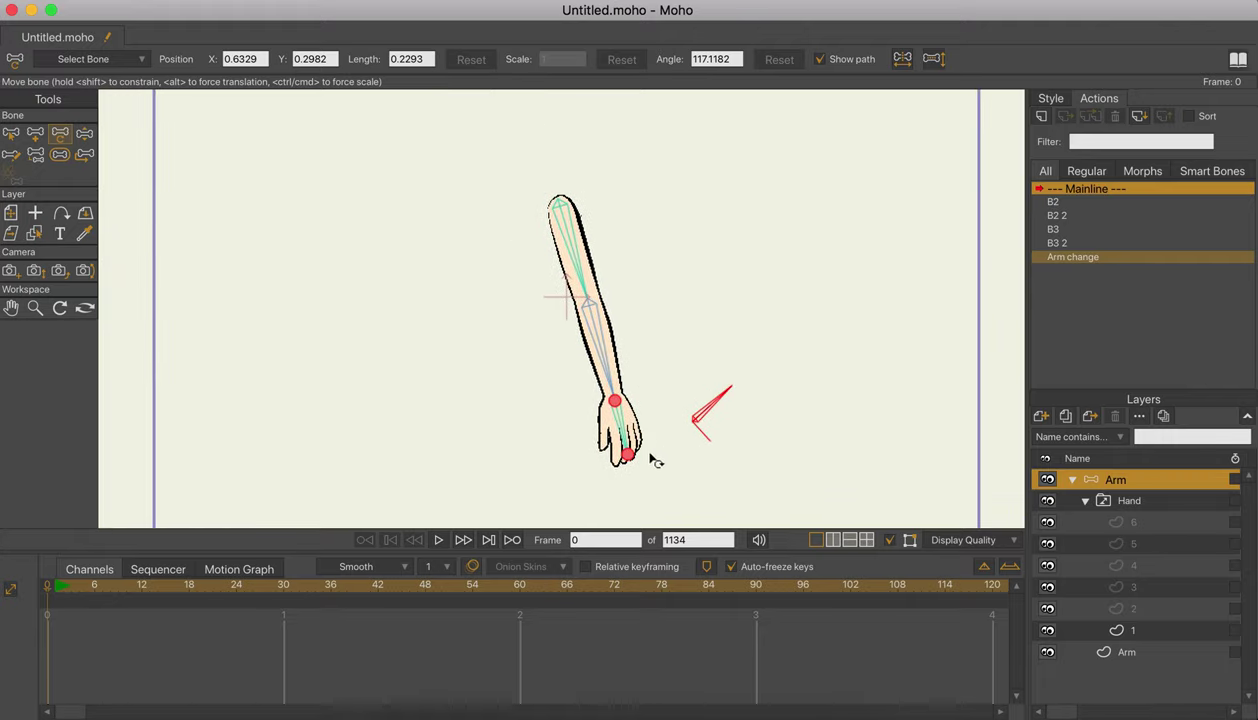
{"action": "key", "text": "z"}
{"action": "left_click_drag", "start_coordinate": [610, 356], "coordinate": [522, 357]}
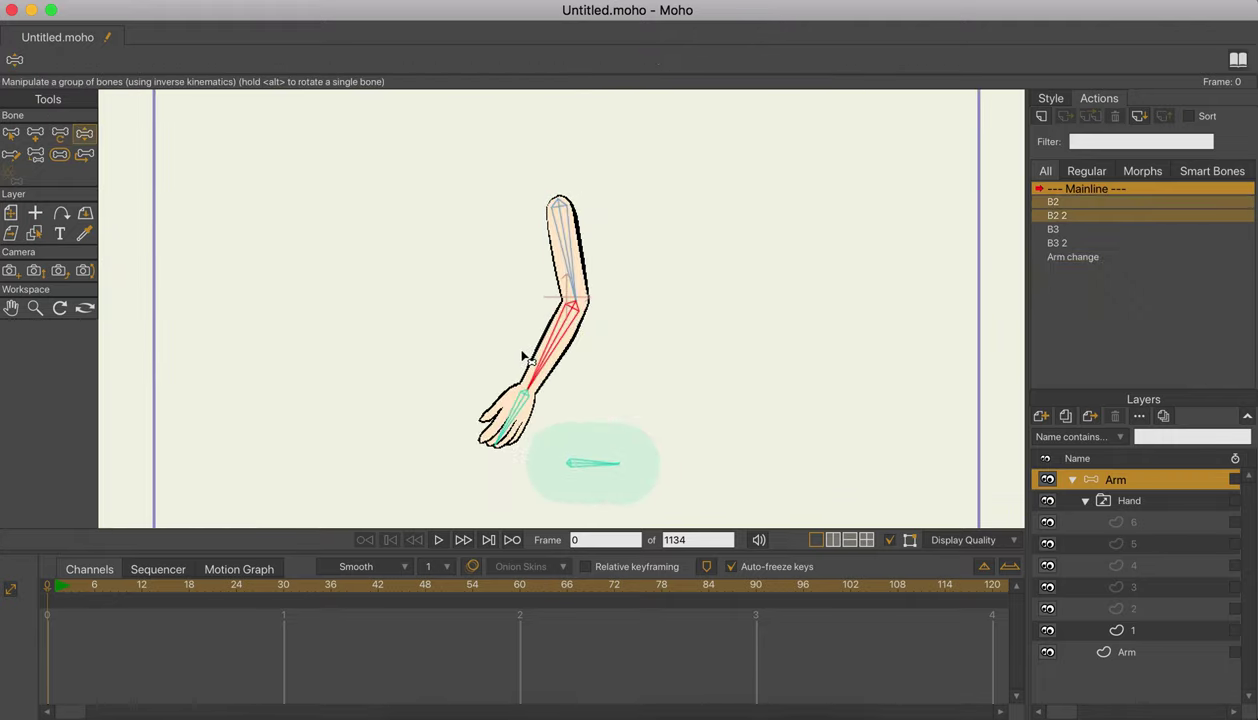
{"action": "key", "text": "b"}
{"action": "key", "text": "s"}
{"action": "left_click_drag", "start_coordinate": [708, 411], "coordinate": [477, 360]}
{"action": "key", "text": "b"}
{"action": "left_click", "coordinate": [685, 312]}
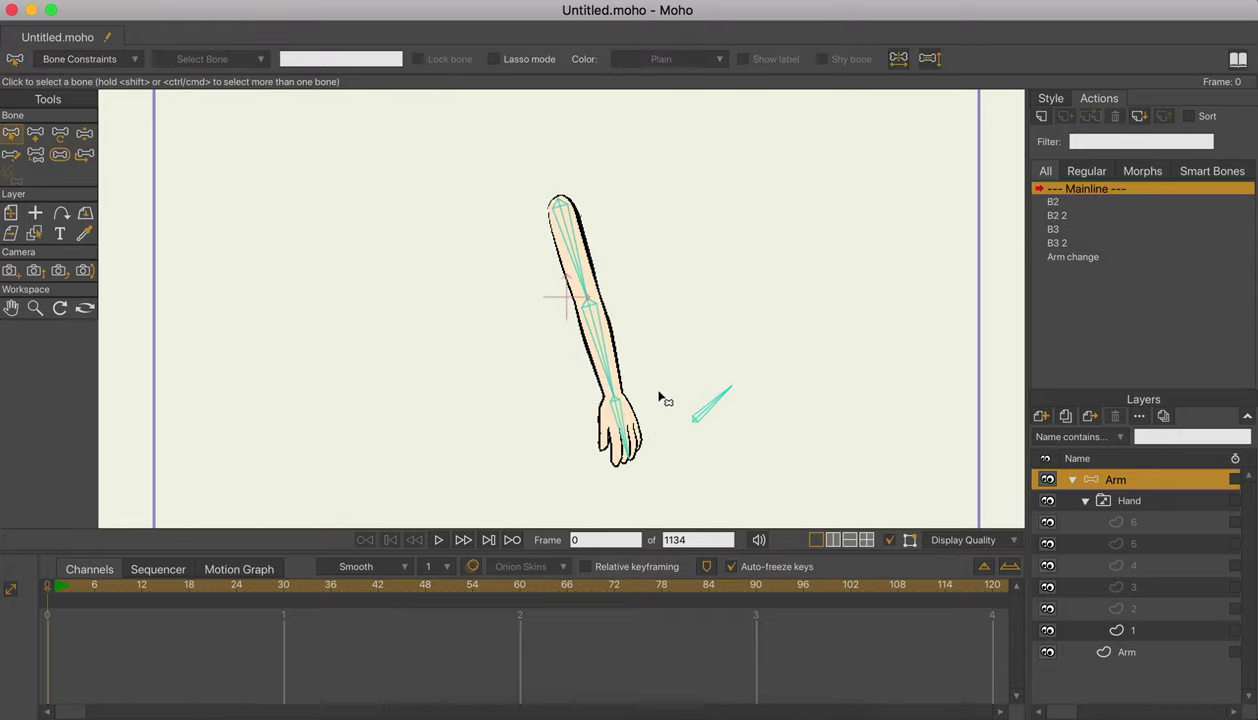
Select all the bones to inspect their parenting, and test bending the arm upward once more.
{"action": "left_click_drag", "start_coordinate": [437, 215], "coordinate": [861, 515]}
{"action": "key", "text": "p"}
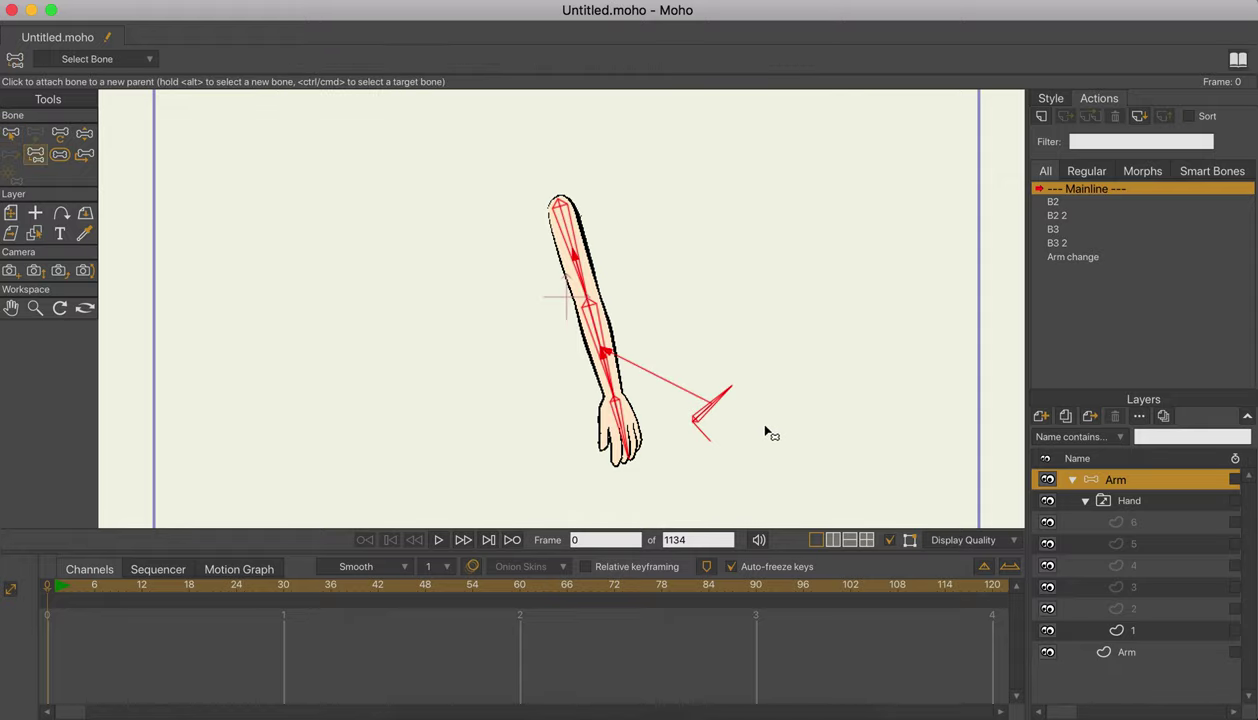
{"action": "key", "text": "b"}
{"action": "left_click", "coordinate": [826, 353]}
{"action": "key", "text": "z"}
{"action": "left_click_drag", "start_coordinate": [655, 374], "coordinate": [484, 194]}
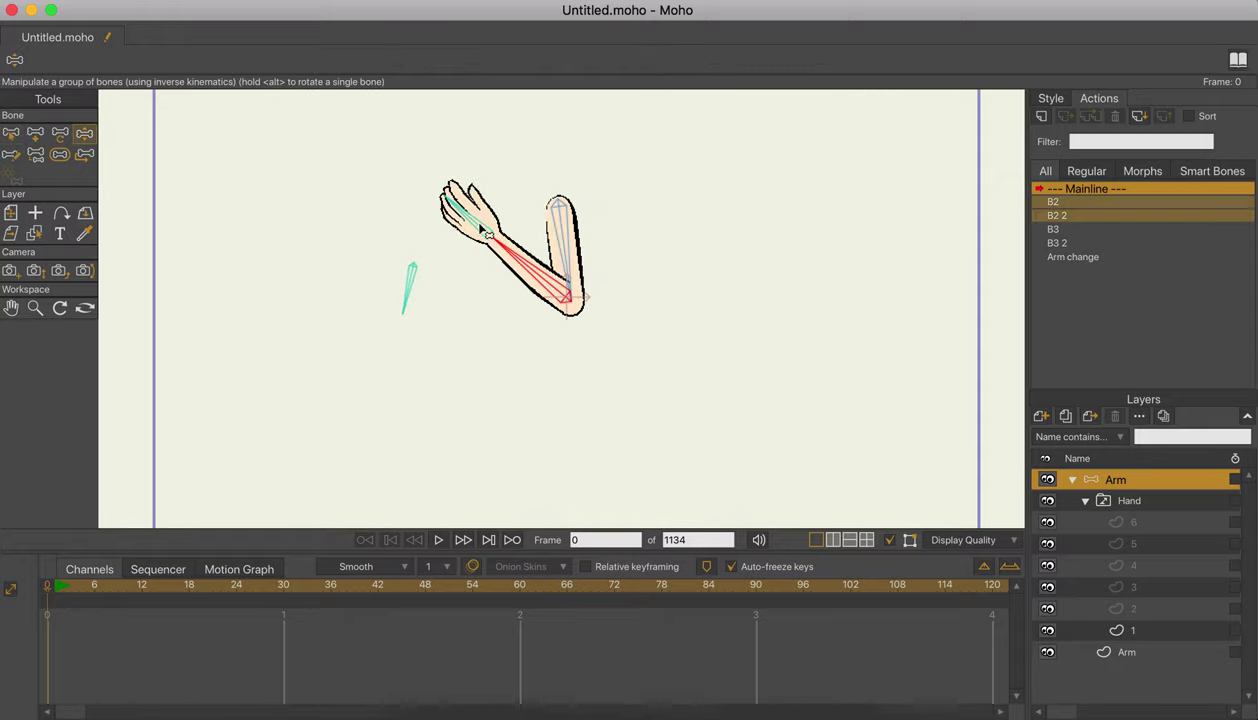
{"action": "key", "text": "b"}
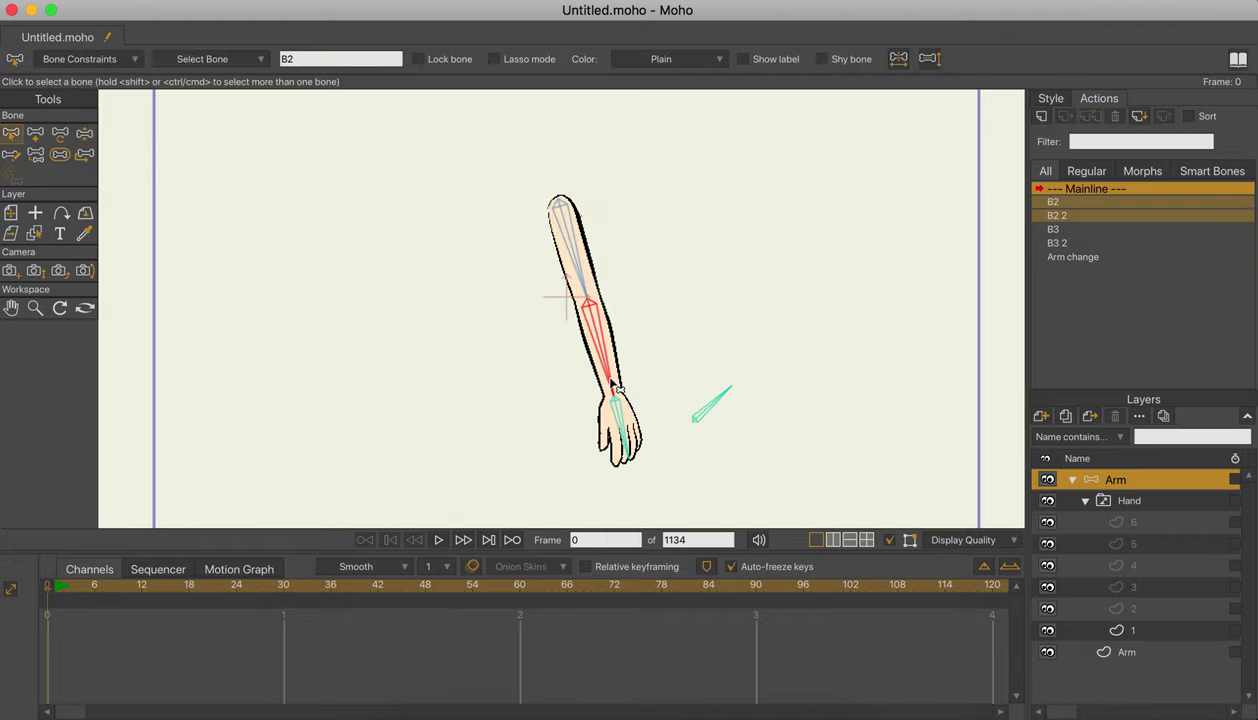
At frame 1, pose the forearm raised to the left and rotate the Arm change bone to switch the hand to layer 6.
{"action": "left_click", "coordinate": [63, 593]}
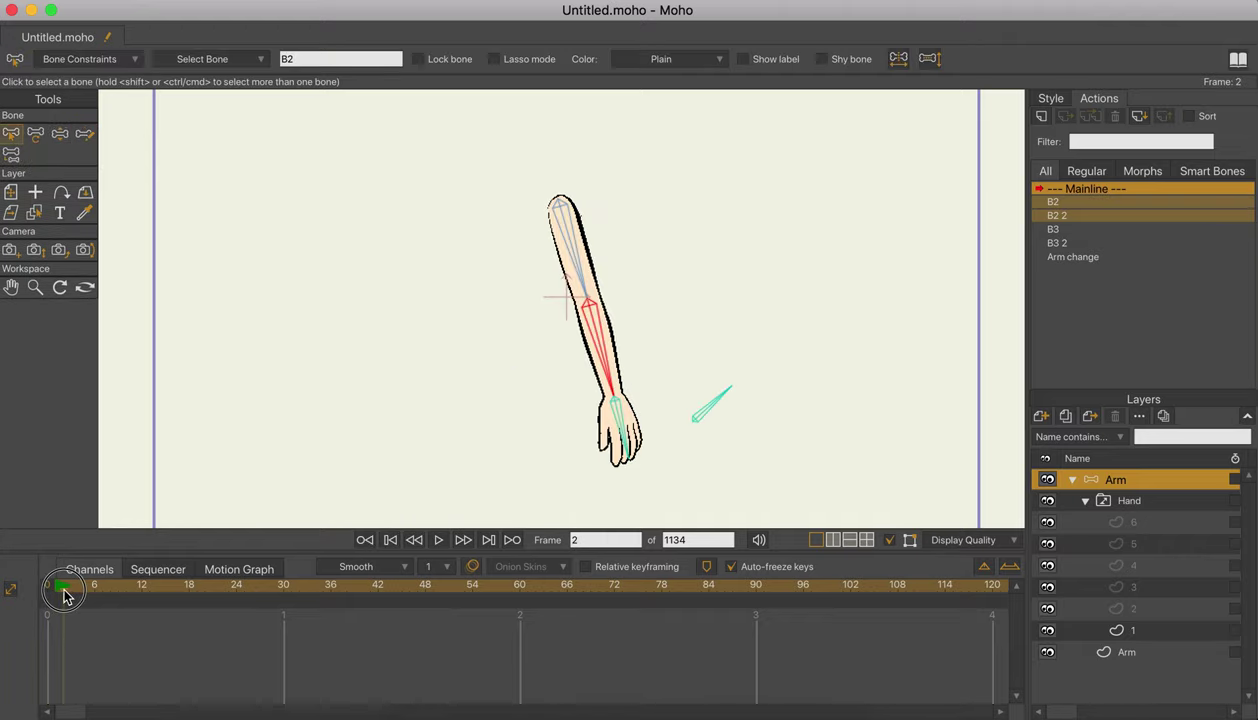
{"action": "left_click", "coordinate": [56, 592]}
{"action": "key", "text": "z"}
{"action": "left_click_drag", "start_coordinate": [570, 393], "coordinate": [415, 248]}
{"action": "left_click_drag", "start_coordinate": [374, 352], "coordinate": [326, 320]}
At frame 9, swing the forearm over to the right side and scrub through the motion.
{"action": "left_click", "coordinate": [118, 587]}
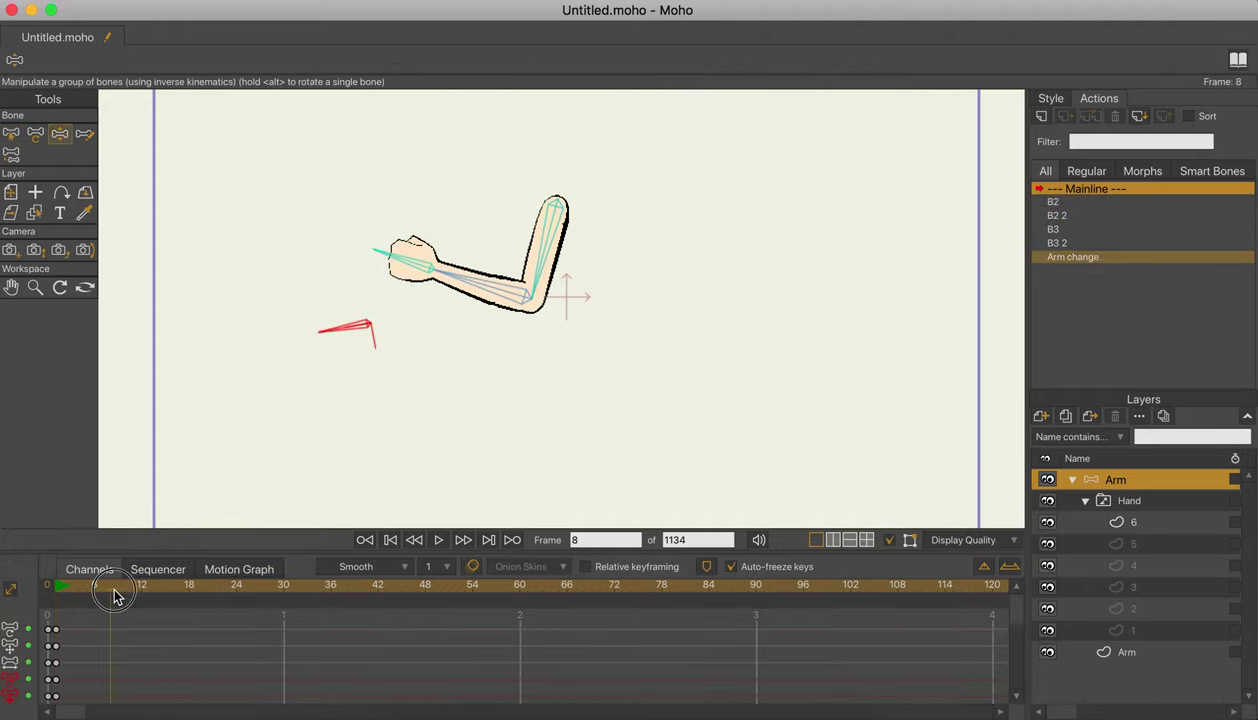
{"action": "left_click_drag", "start_coordinate": [416, 317], "coordinate": [694, 422]}
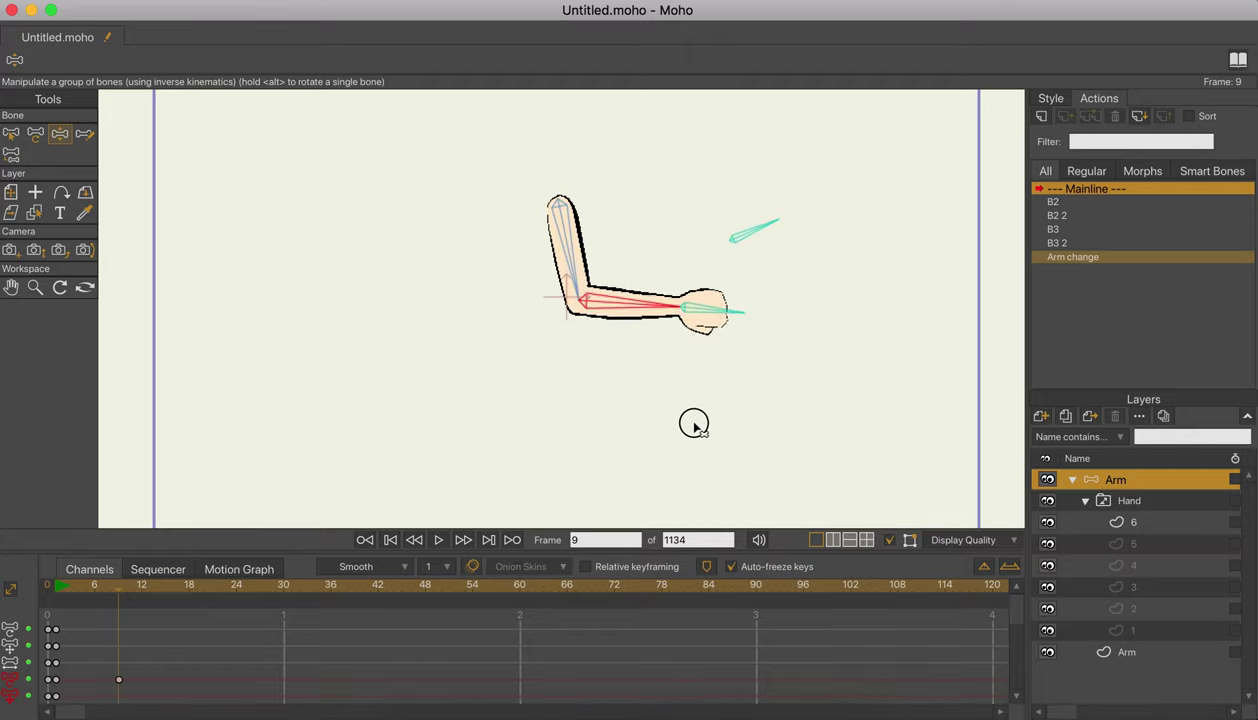
{"action": "left_click", "coordinate": [97, 588]}
{"action": "left_click_drag", "start_coordinate": [97, 588], "coordinate": [110, 588]}
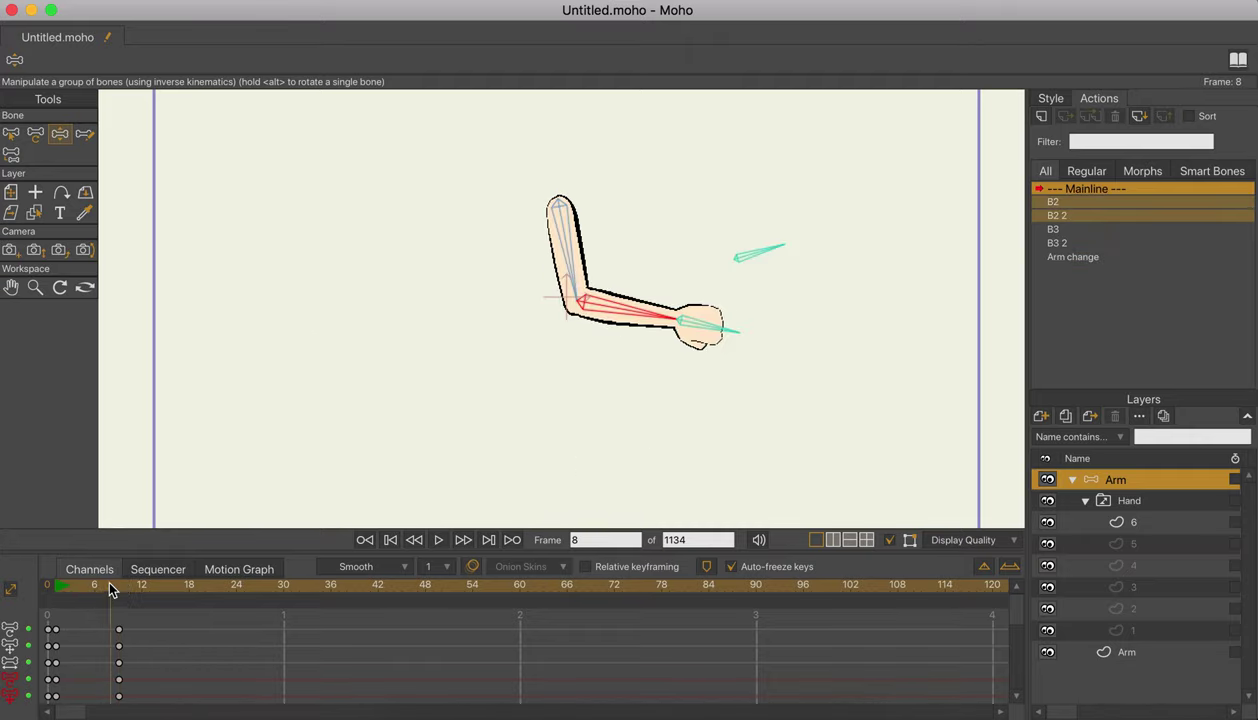
Key the Arm change bone at frame 6 with the fist, and rotate it at frame 7 to switch to an open hand.
{"action": "left_click", "coordinate": [93, 592]}
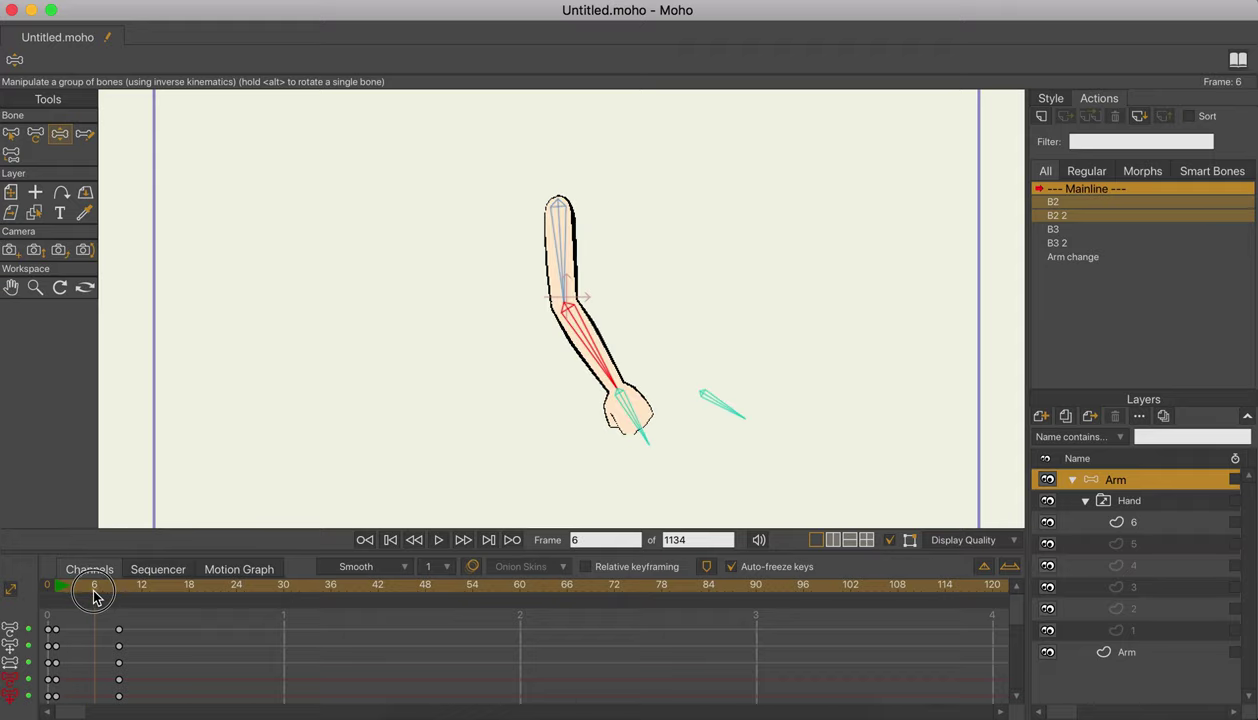
{"action": "left_click_drag", "start_coordinate": [727, 410], "coordinate": [694, 422]}
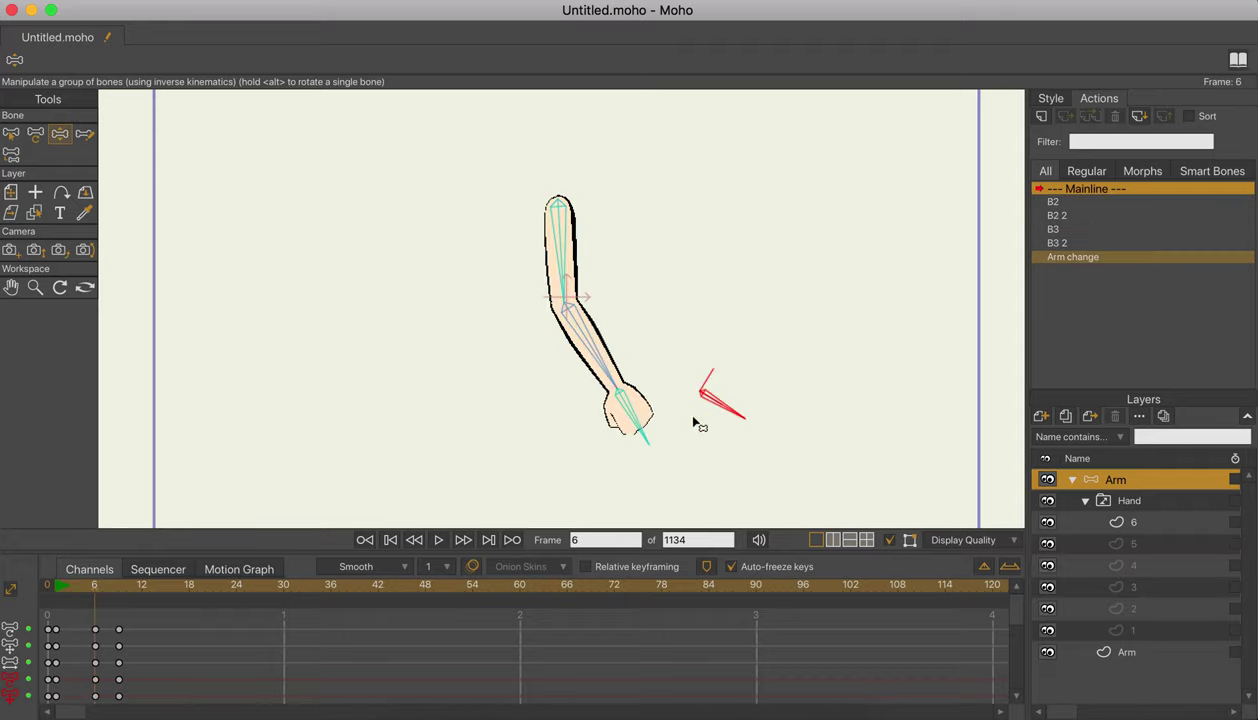
{"action": "left_click", "coordinate": [101, 590]}
{"action": "left_click_drag", "start_coordinate": [789, 335], "coordinate": [767, 291]}
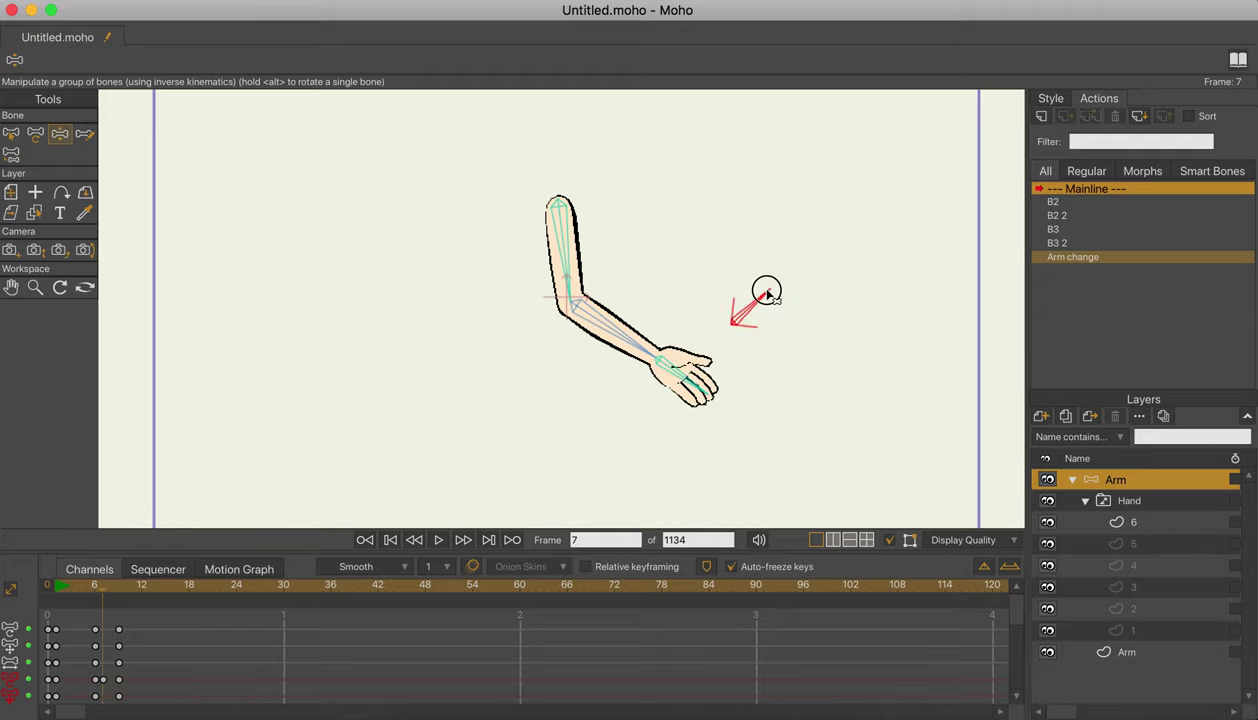
{"action": "left_click", "coordinate": [126, 592]}
{"action": "left_click_drag", "start_coordinate": [126, 594], "coordinate": [119, 594]}
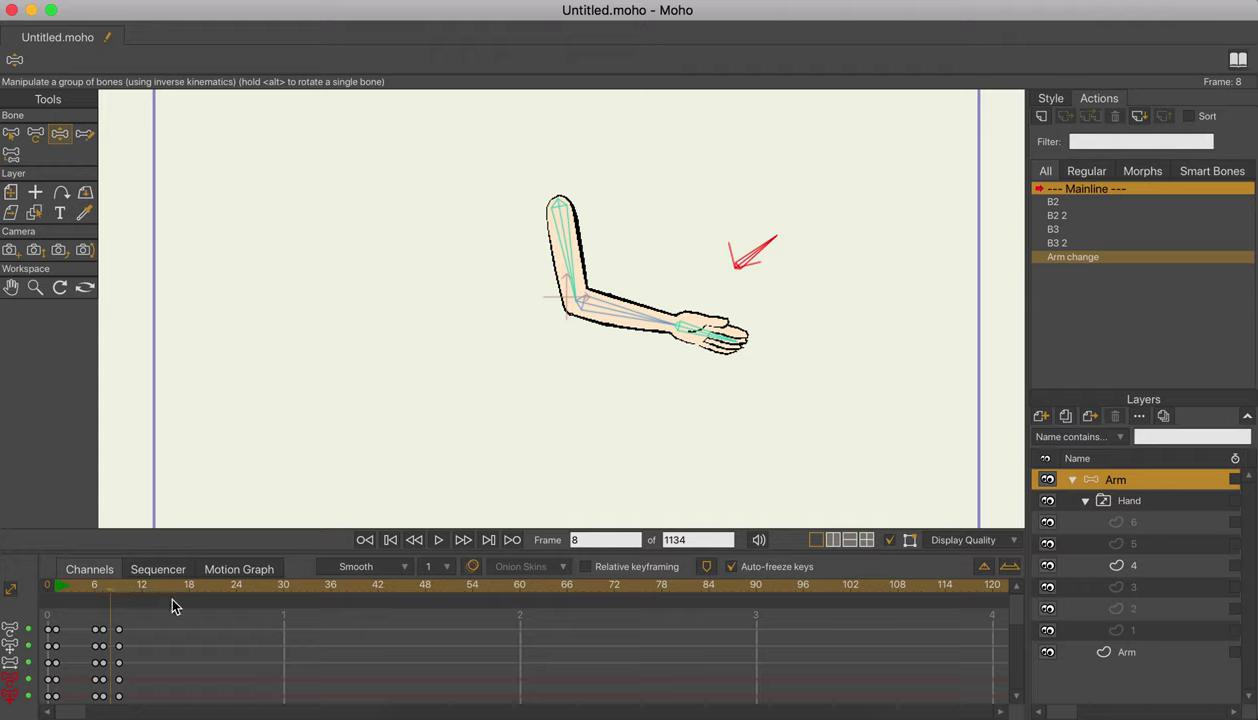
Delete the Arm change bone's keyframes at frame 9 so the open hand holds, and scrub to check.
{"action": "left_click", "coordinate": [120, 598]}
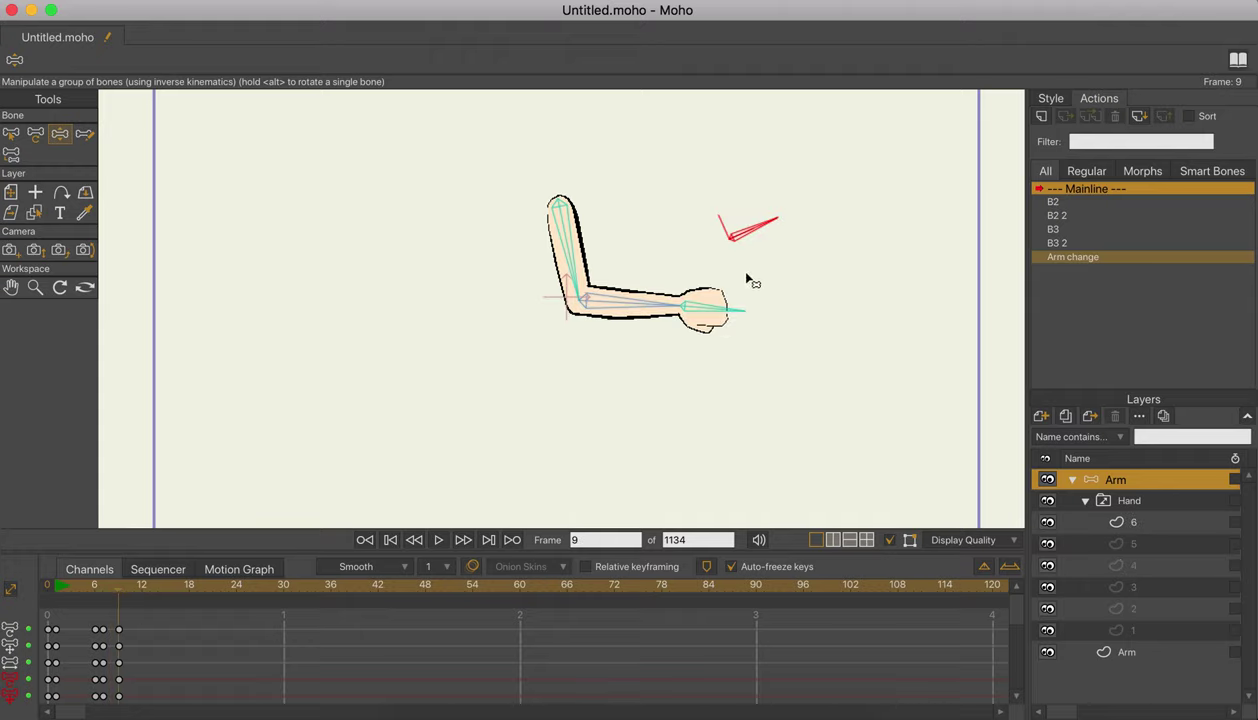
{"action": "key", "text": "b"}
{"action": "left_click_drag", "start_coordinate": [150, 672], "coordinate": [116, 700]}
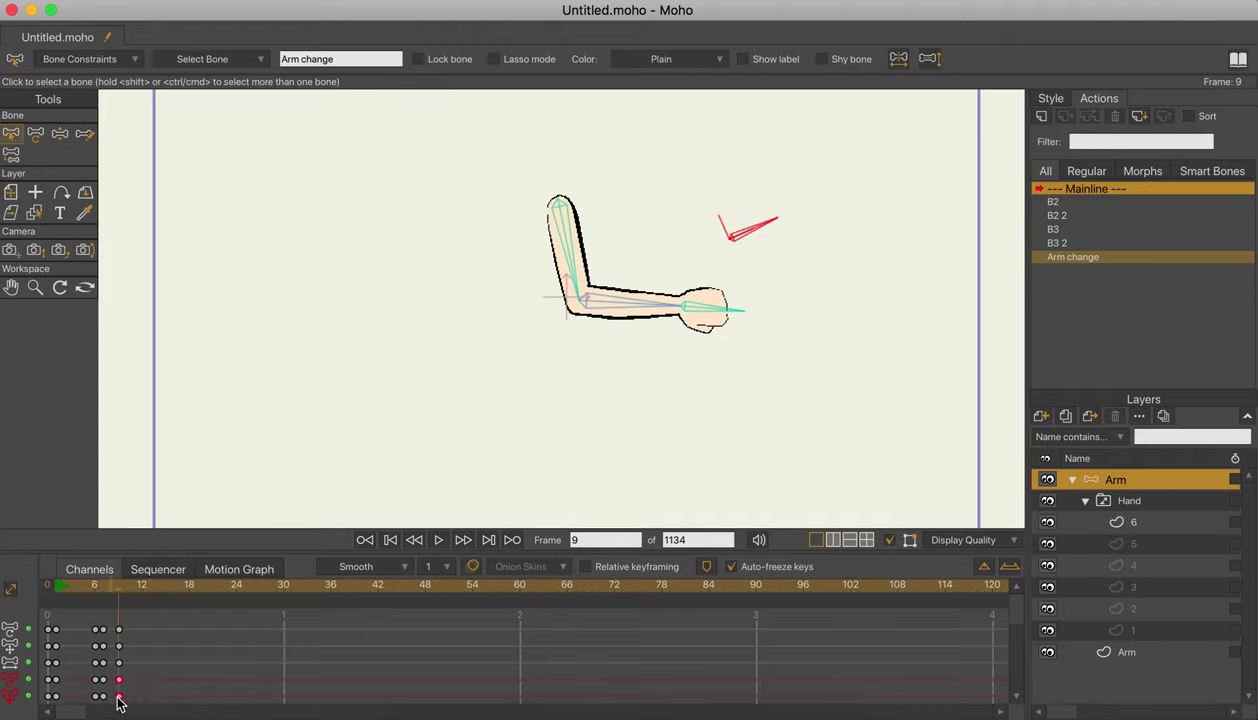
{"action": "key", "text": "Delete"}
{"action": "mouse_move", "coordinate": [144, 600]}
{"action": "left_mouse_down"}
{"action": "mouse_move", "coordinate": [73, 599]}
{"action": "mouse_move", "coordinate": [138, 599]}
{"action": "mouse_move", "coordinate": [121, 599]}
{"action": "left_mouse_up"}
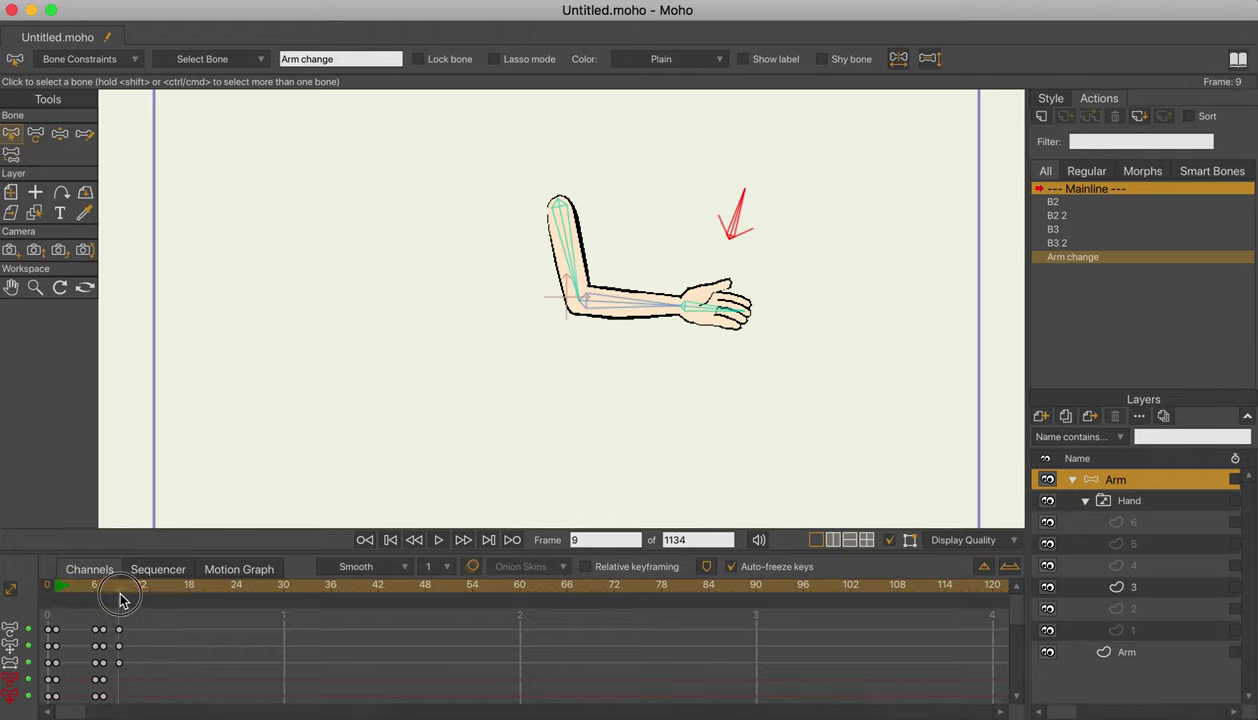
Raise the forearm diagonally upward at frame 9 and scrub through the arm animation.
{"action": "key", "text": "z"}
{"action": "left_click_drag", "start_coordinate": [635, 305], "coordinate": [650, 228]}
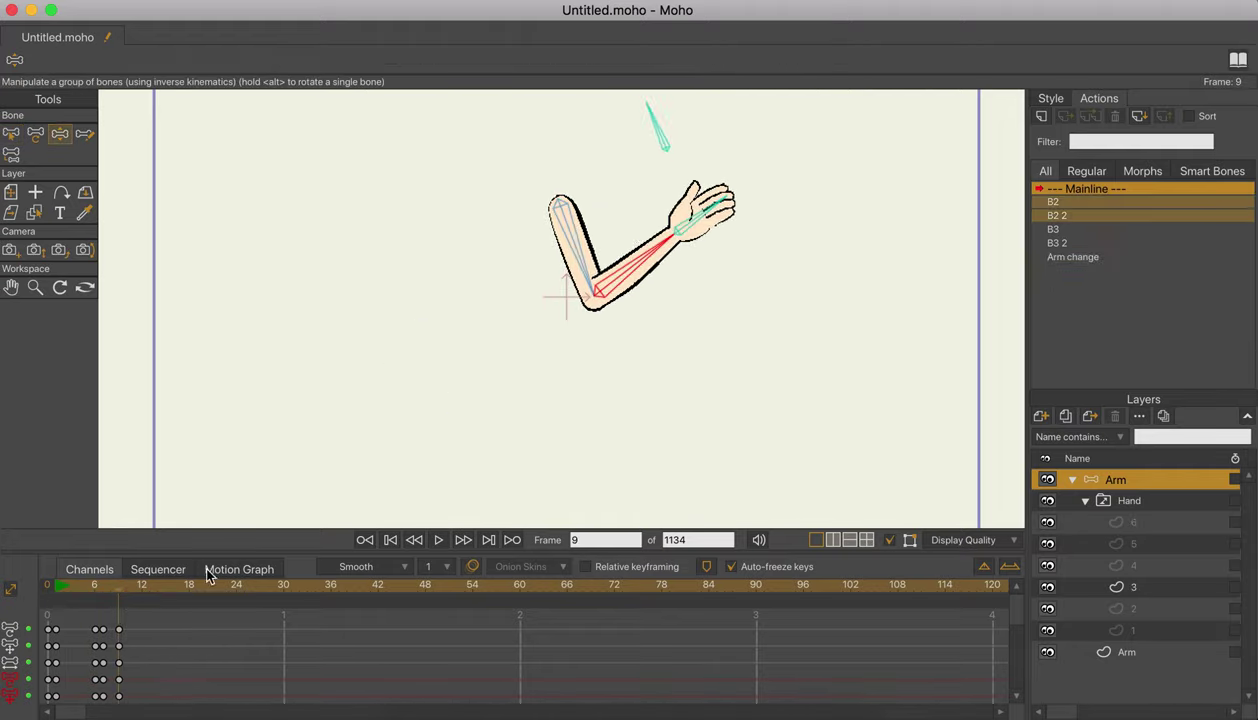
{"action": "left_click", "coordinate": [62, 588]}
{"action": "left_click_drag", "start_coordinate": [62, 588], "coordinate": [127, 595]}
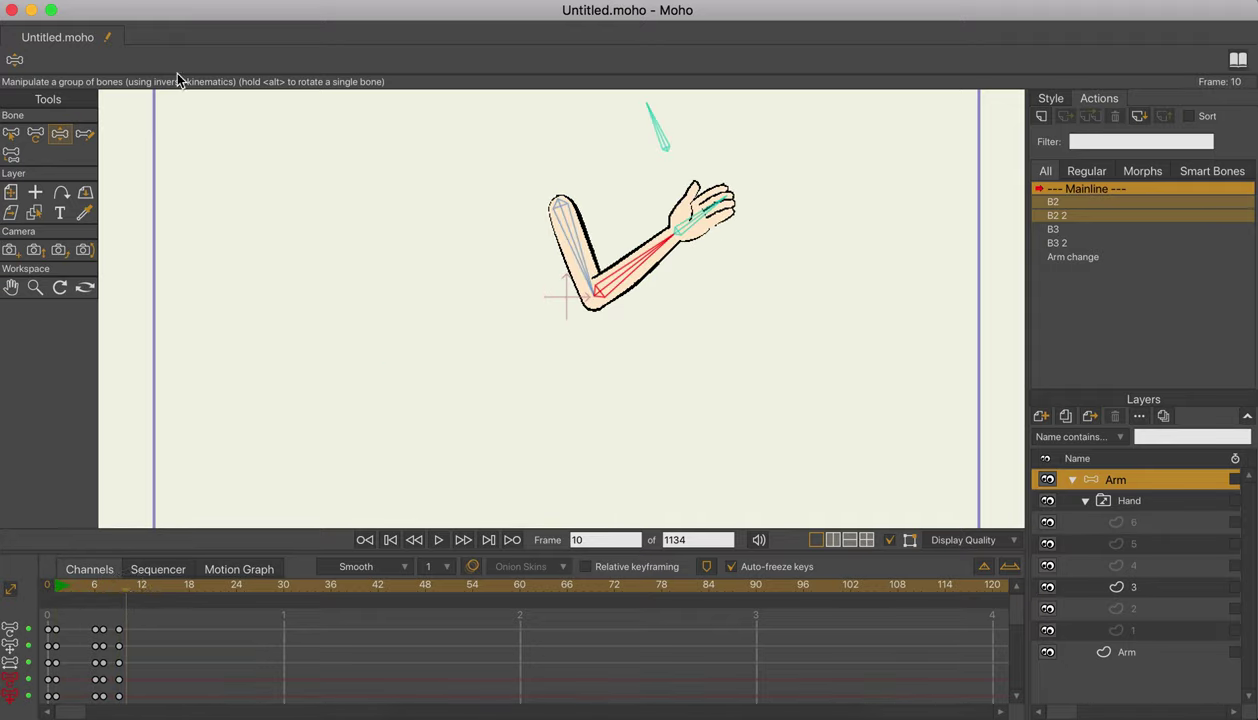